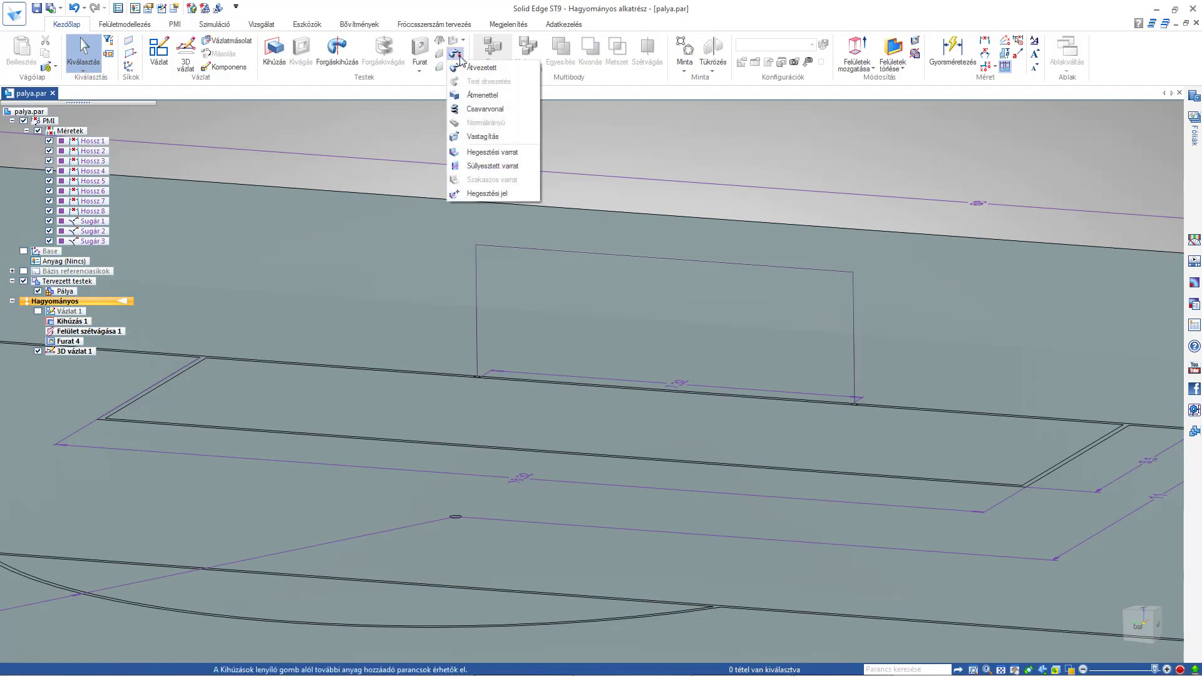
Sweep the small circular face at the goalpost's base along the 3D sketch path to form the goal frame
{"action": "left_click", "coordinate": [462, 73]}
{"action": "left_click", "coordinate": [617, 455]}
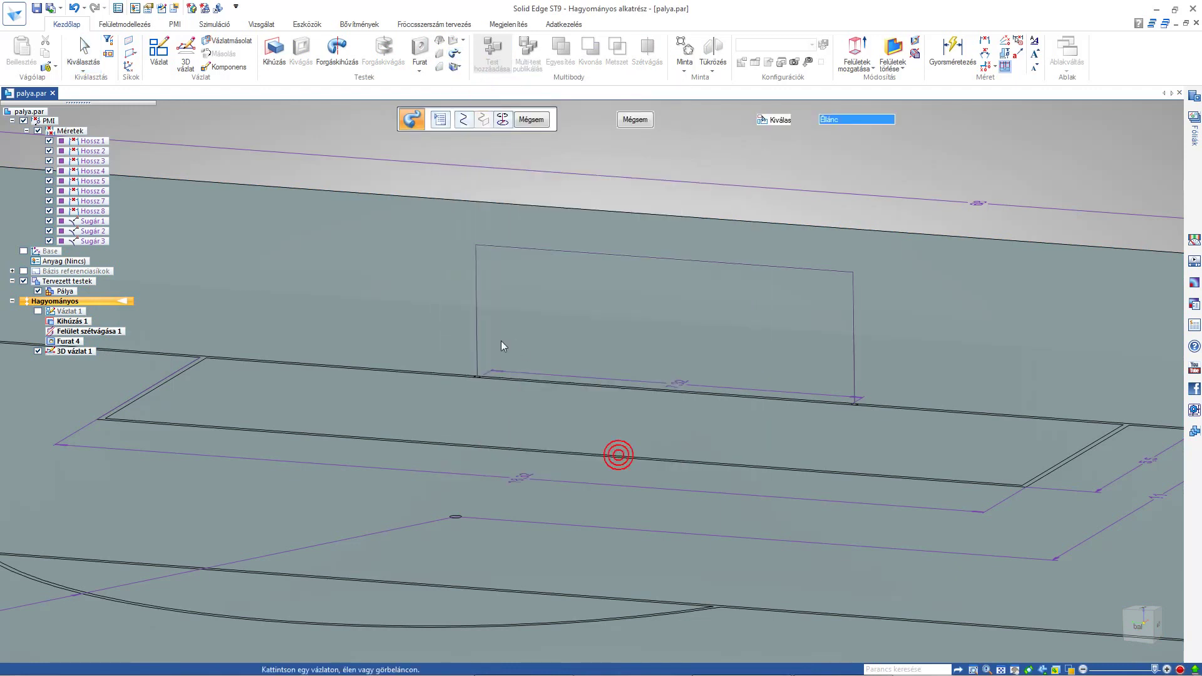
{"action": "scroll", "coordinate": [478, 363], "scroll_direction": "up", "scroll_amount": 5}
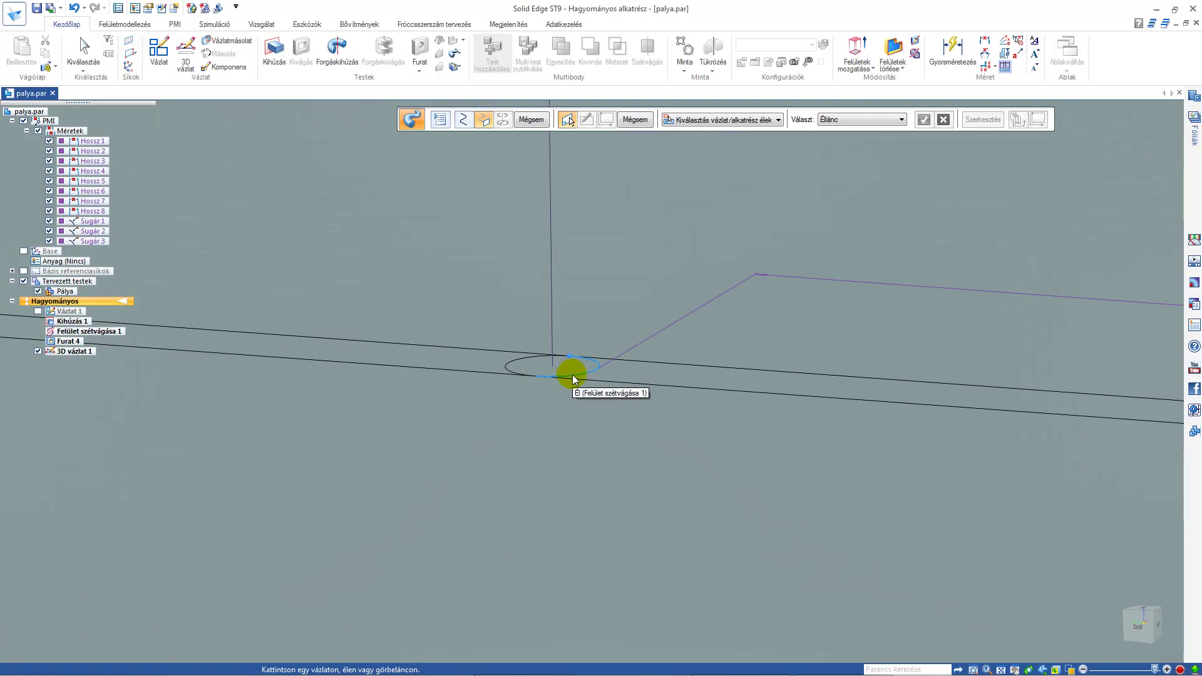
{"action": "left_click", "coordinate": [880, 119]}
{"action": "left_click", "coordinate": [872, 153]}
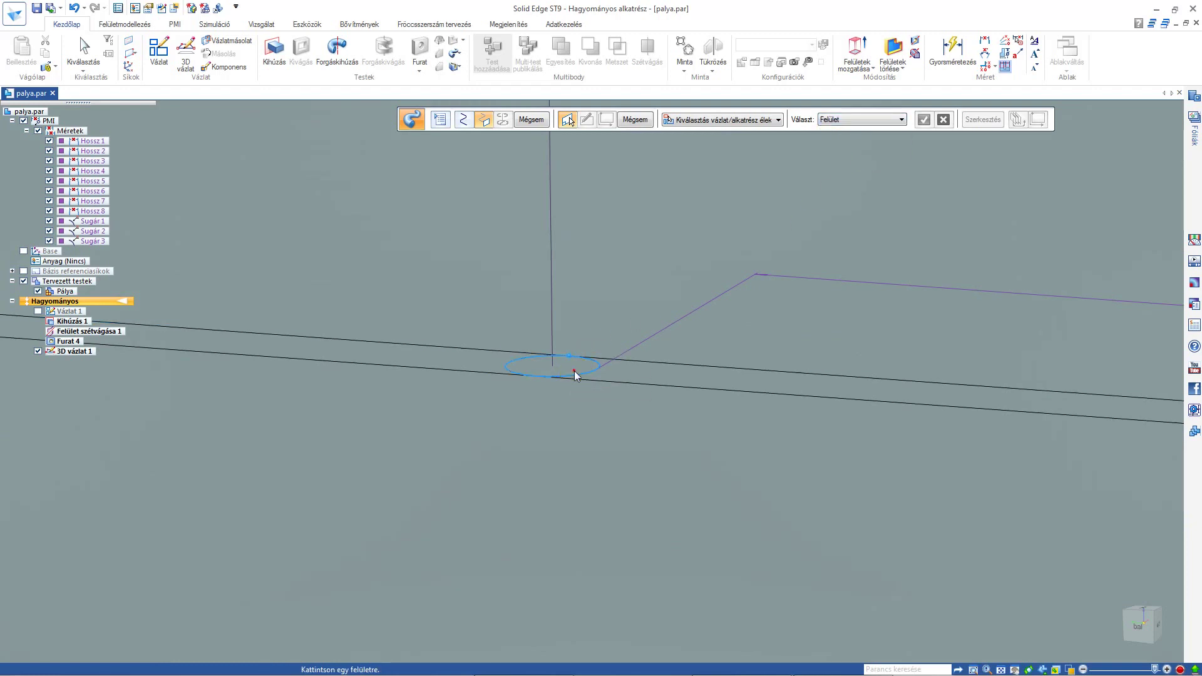
{"action": "left_click", "coordinate": [573, 370]}
{"action": "scroll", "coordinate": [444, 425], "scroll_direction": "down", "scroll_amount": 3}
{"action": "scroll", "coordinate": [434, 432], "scroll_direction": "down", "scroll_amount": 2}
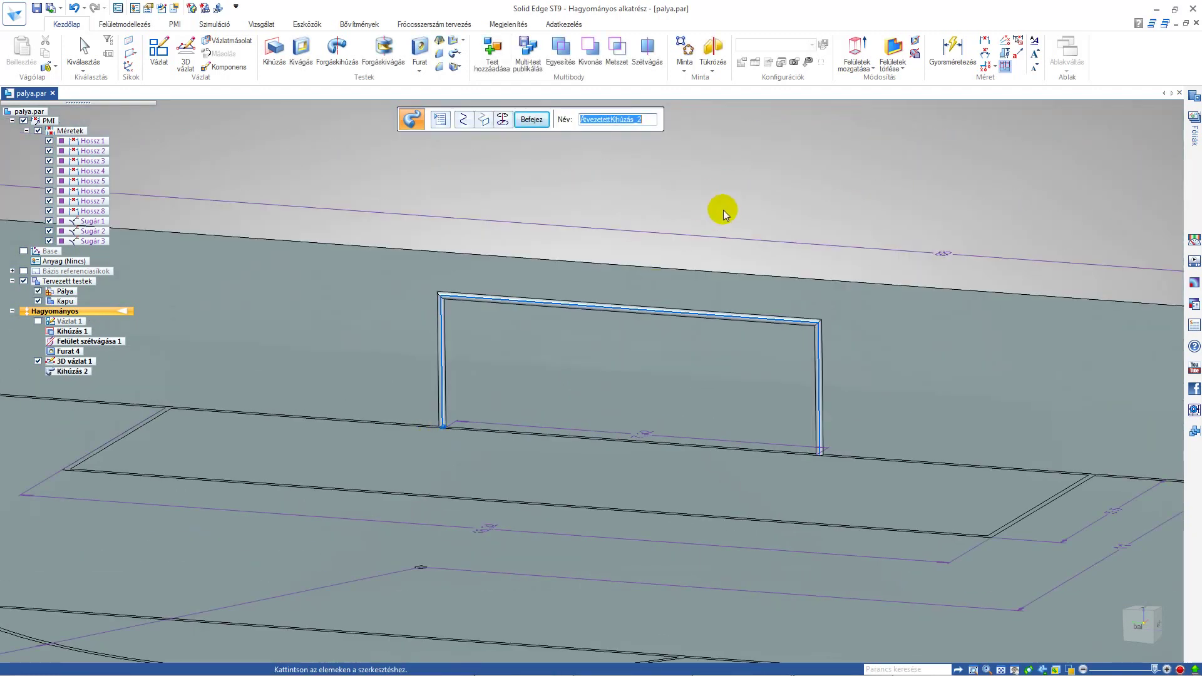
{"action": "right_click", "coordinate": [736, 182]}
{"action": "left_click", "coordinate": [535, 117]}
{"action": "left_click", "coordinate": [592, 167]}
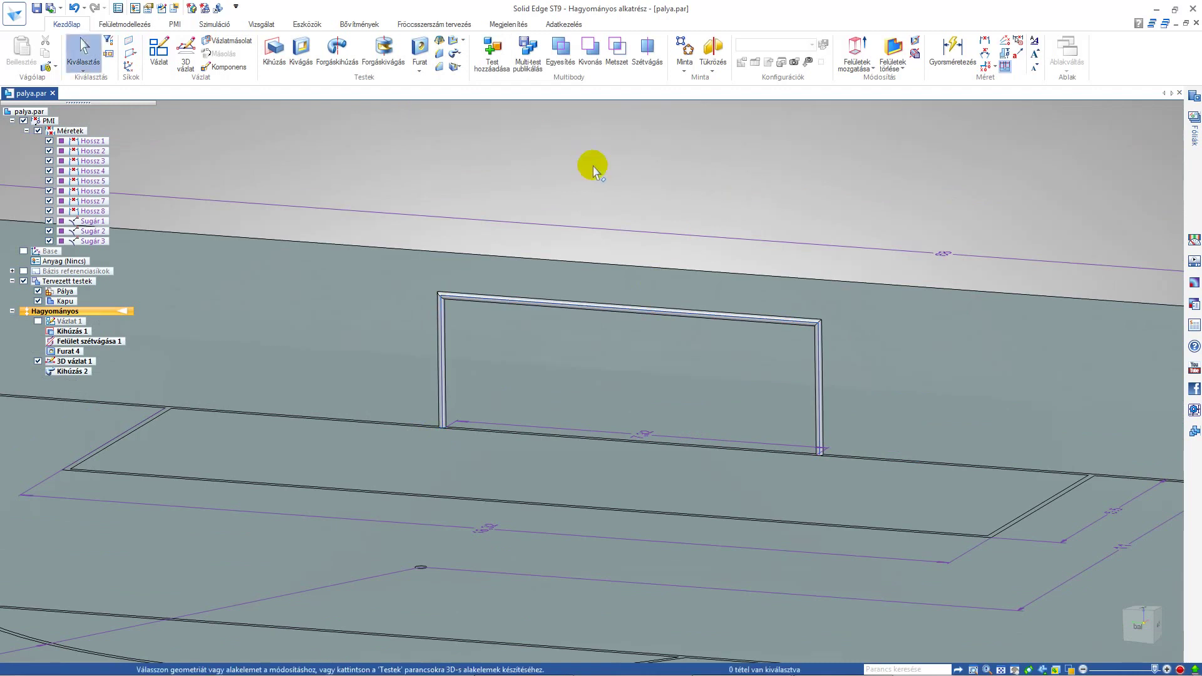
Paint the swept goal frame White with the part painter, using the feature (Alakelem) selection type
{"action": "scroll", "coordinate": [592, 167], "scroll_direction": "down", "scroll_amount": 1}
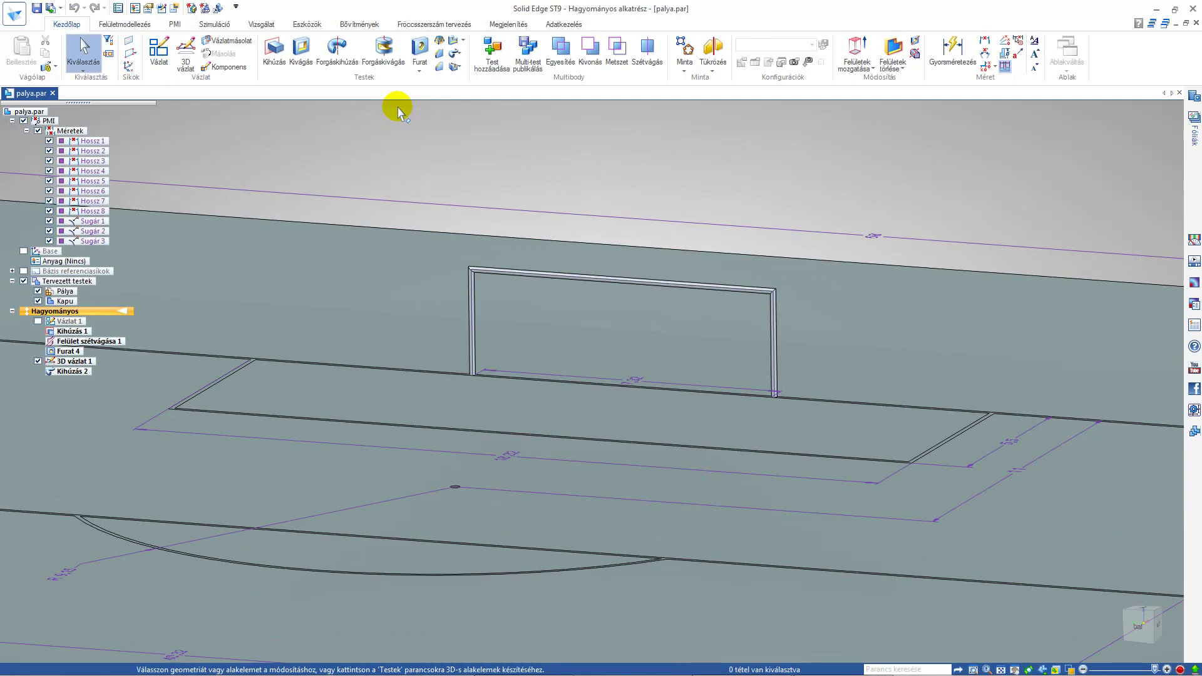
{"action": "middle_click_drag", "start_coordinate": [685, 161], "coordinate": [656, 340]}
{"action": "scroll", "coordinate": [993, 249], "scroll_direction": "up", "scroll_amount": 6}
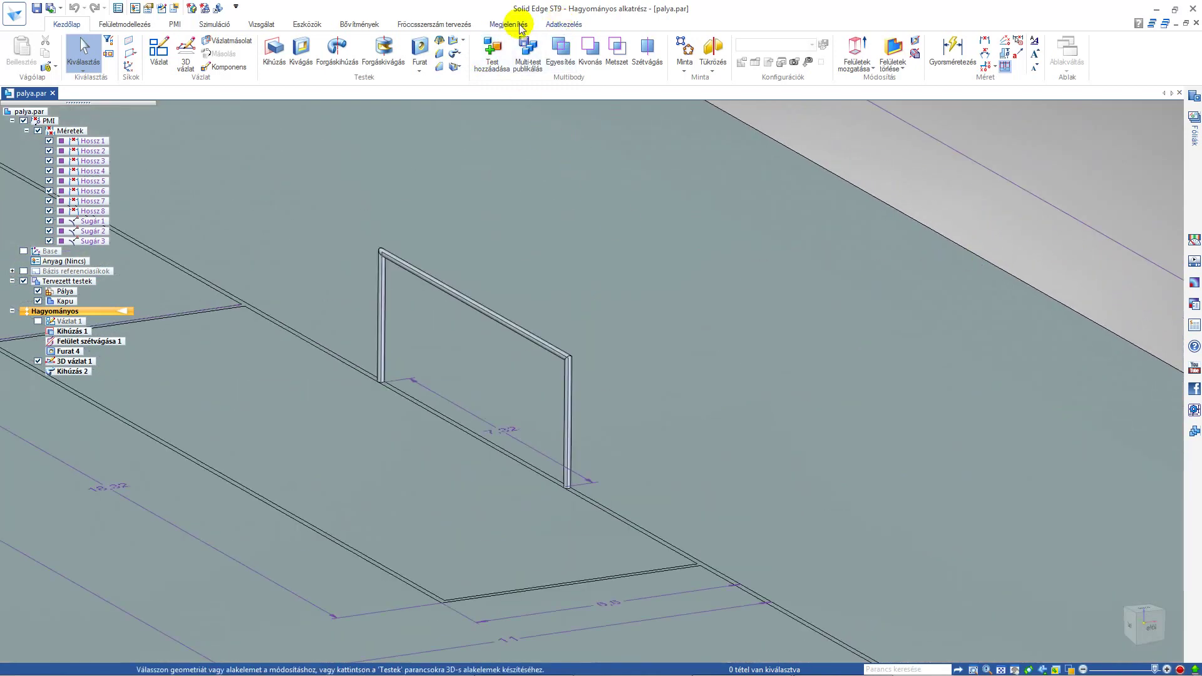
{"action": "left_click", "coordinate": [566, 23]}
{"action": "left_click", "coordinate": [511, 24]}
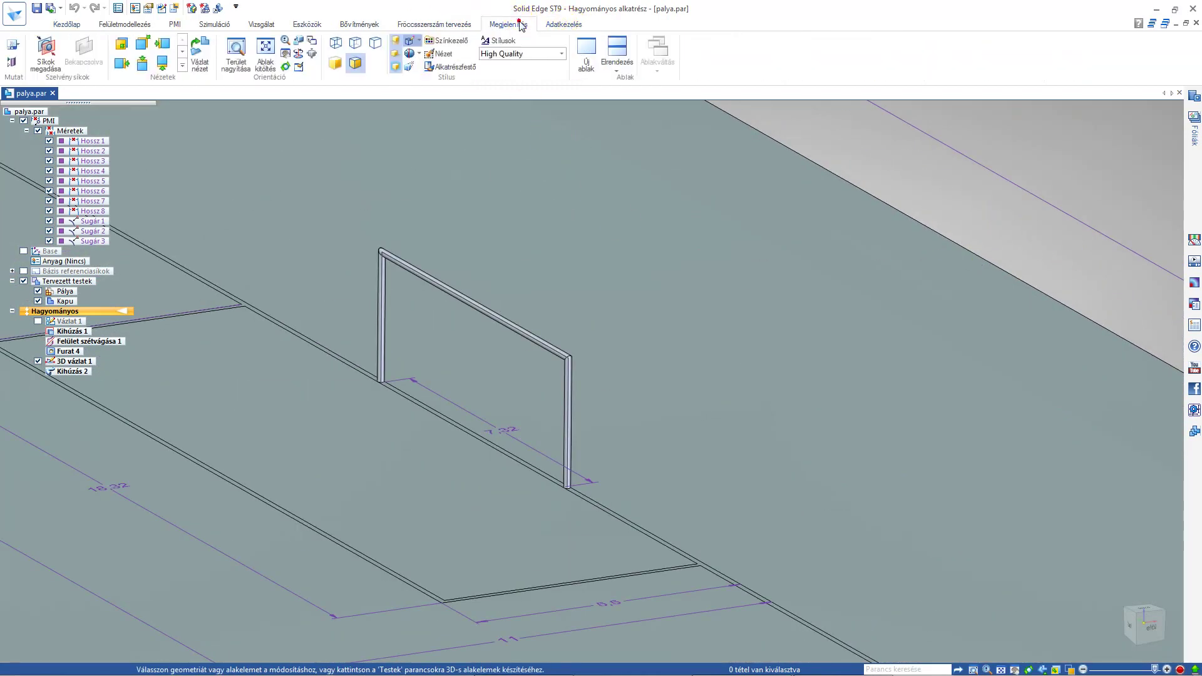
{"action": "left_click", "coordinate": [452, 68]}
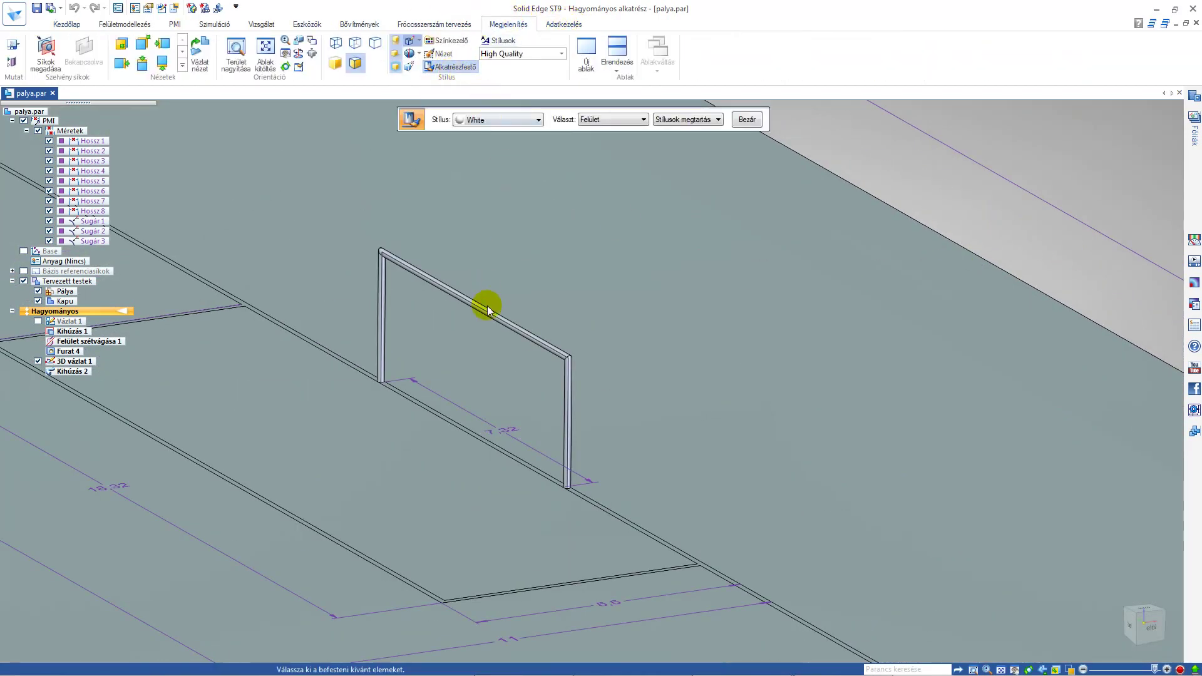
{"action": "left_click", "coordinate": [626, 119]}
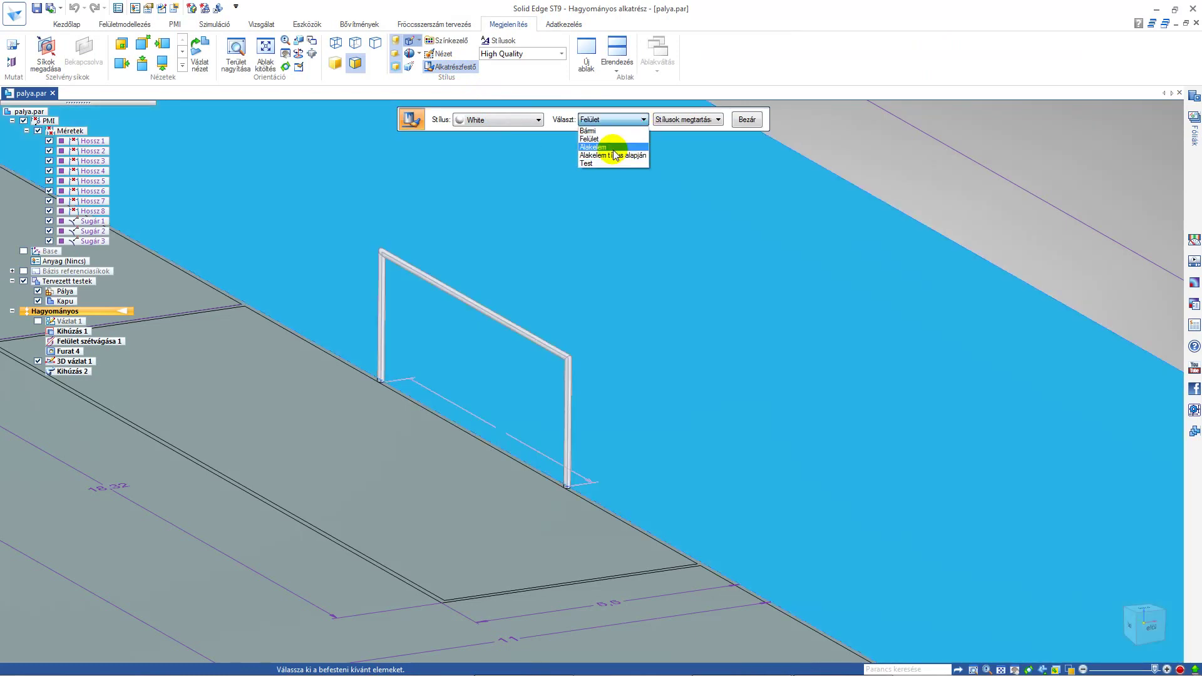
{"action": "left_click", "coordinate": [614, 148]}
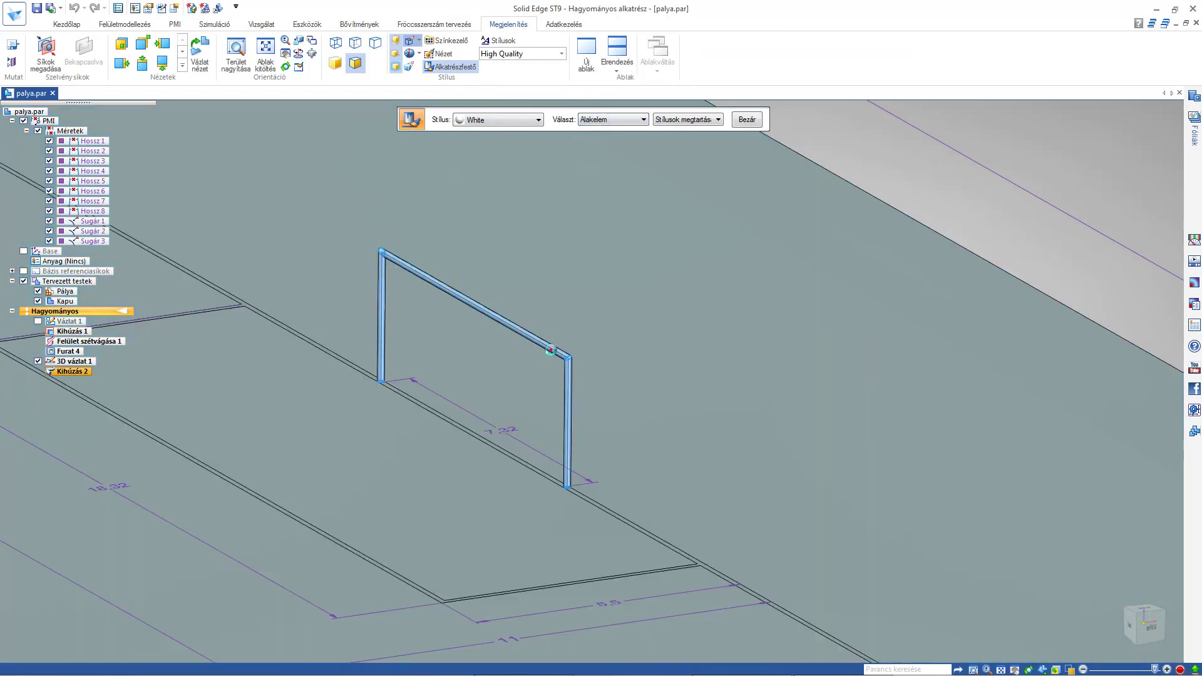
{"action": "left_click", "coordinate": [551, 350]}
{"action": "scroll", "coordinate": [737, 273], "scroll_direction": "down", "scroll_amount": 5}
{"action": "key", "text": "Escape"}
Show the base coordinate system and reference planes, and hide the Pálya body and all dimensions
{"action": "scroll", "coordinate": [952, 223], "scroll_direction": "down", "scroll_amount": 2}
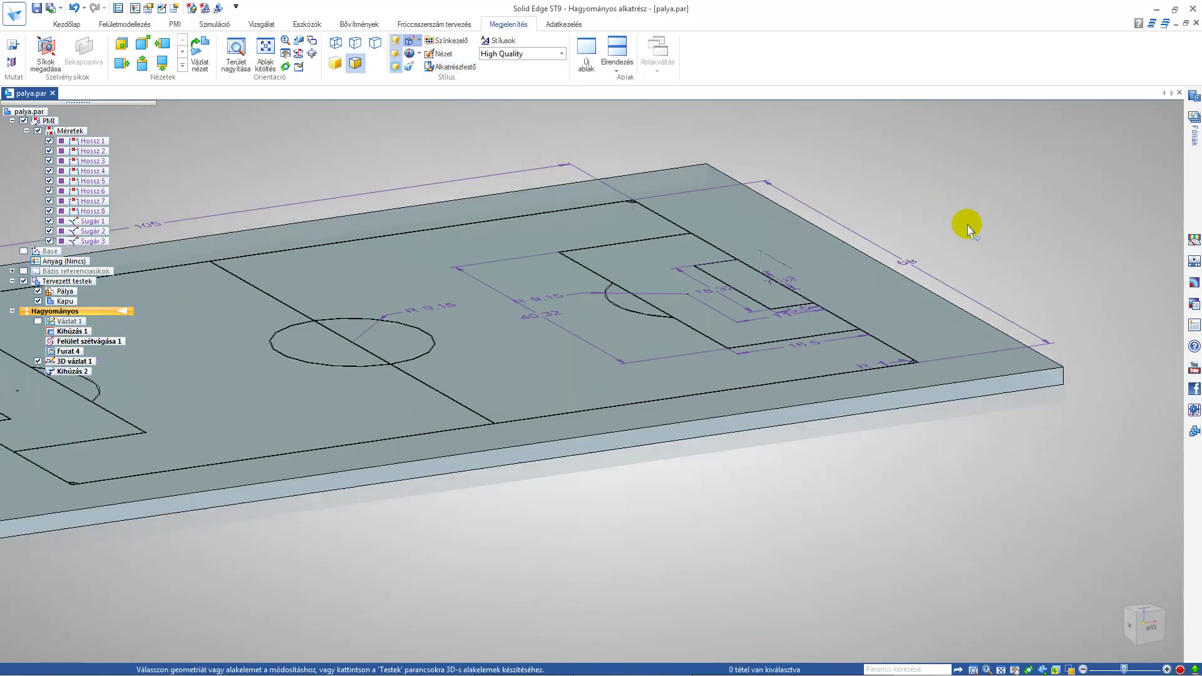
{"action": "scroll", "coordinate": [967, 226], "scroll_direction": "down", "scroll_amount": 2}
{"action": "scroll", "coordinate": [289, 483], "scroll_direction": "down", "scroll_amount": 1}
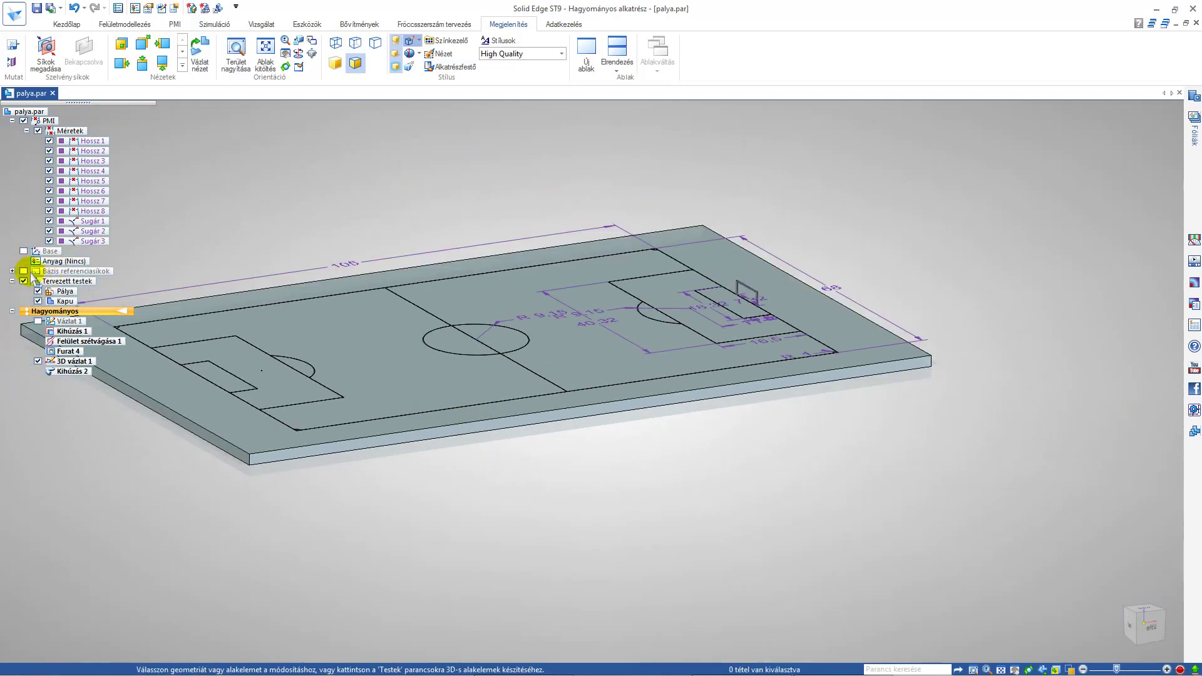
{"action": "left_click", "coordinate": [67, 25]}
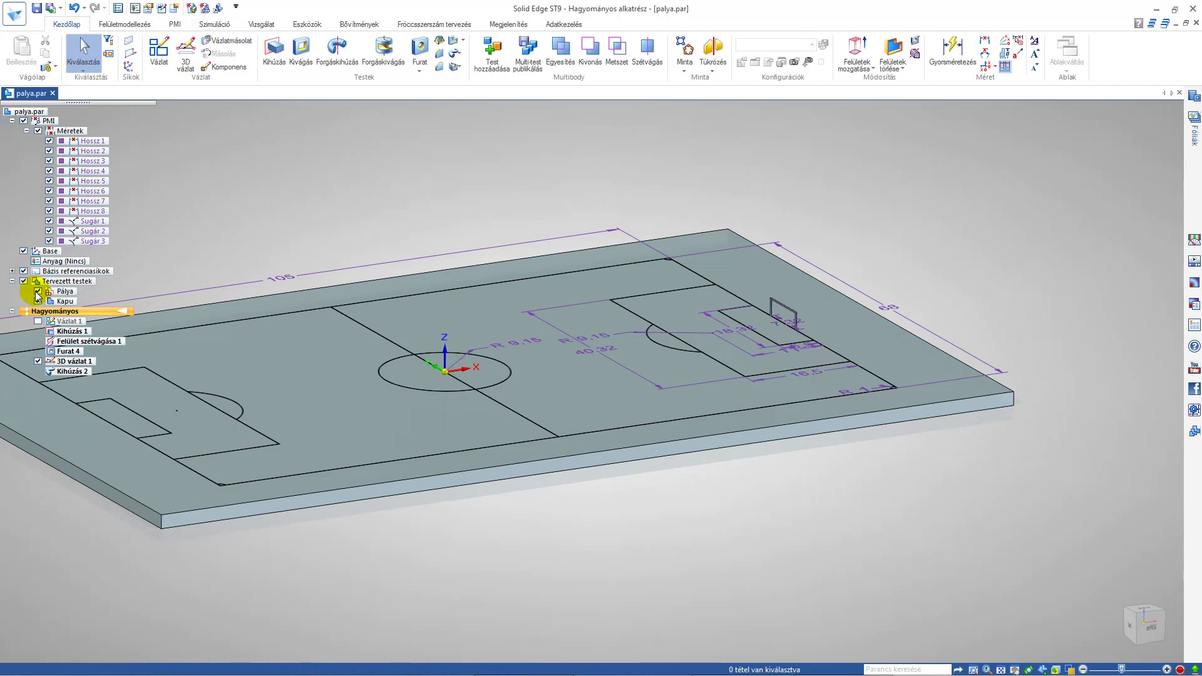
{"action": "left_click", "coordinate": [38, 292]}
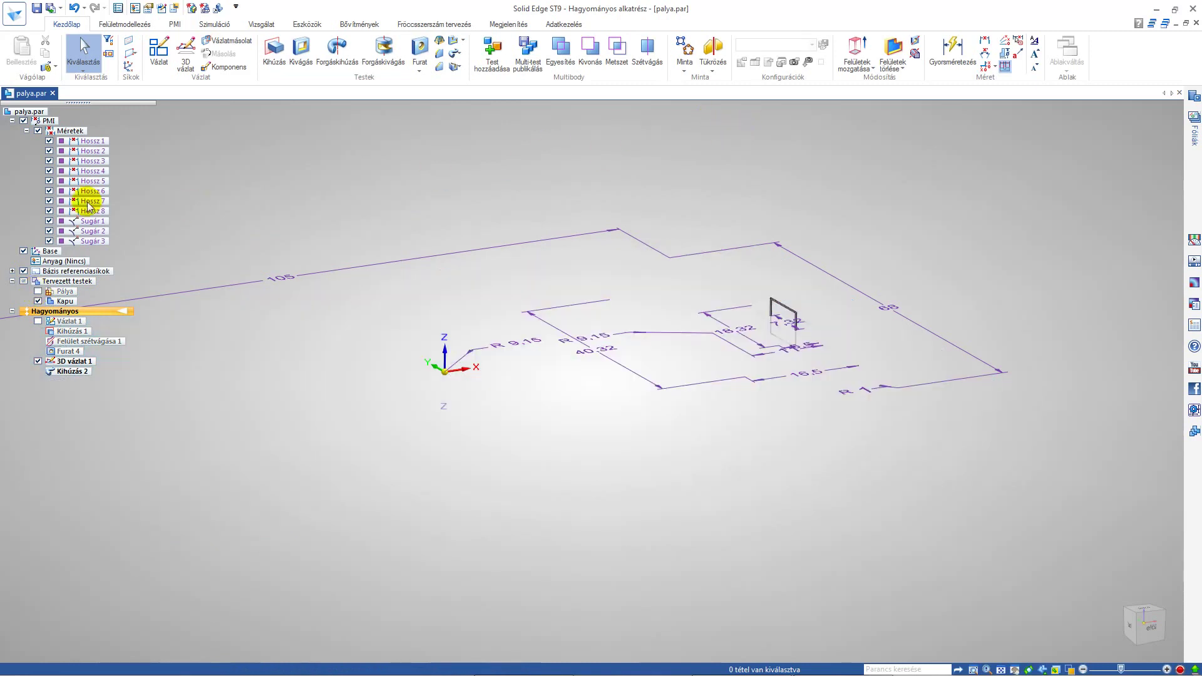
{"action": "left_click", "coordinate": [38, 132]}
Mirror-copy the Kapu body about the vertical YZ reference plane at the origin, with 3D vázlat 1 hidden
{"action": "left_click", "coordinate": [713, 69]}
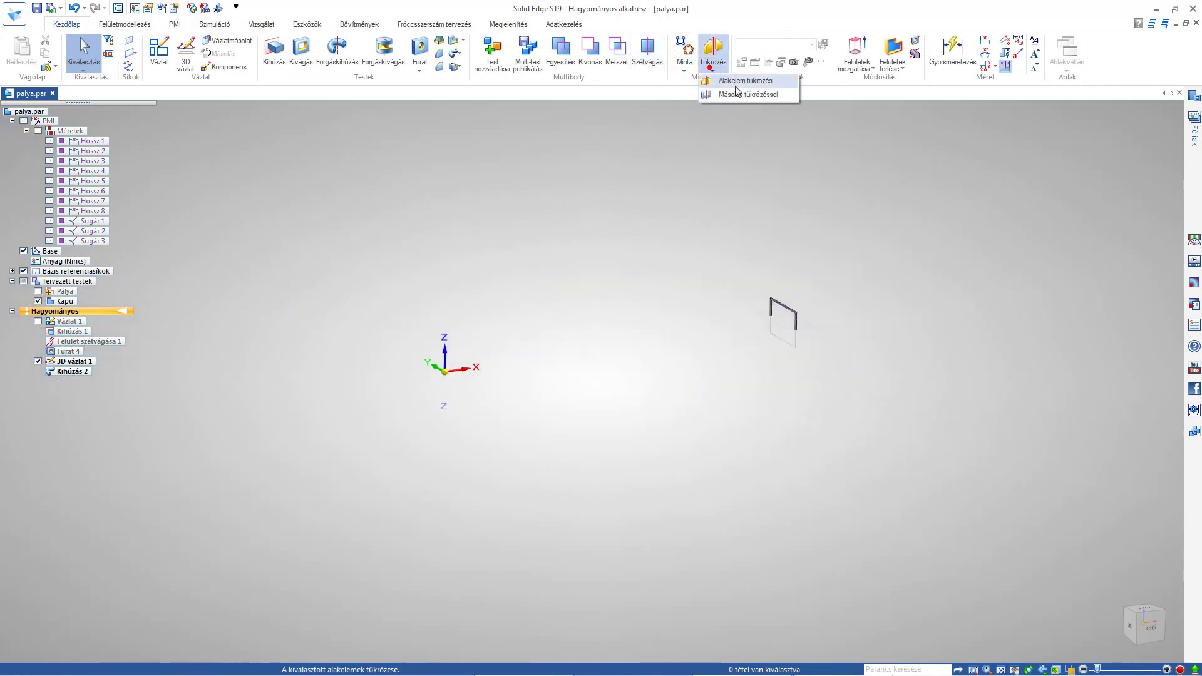
{"action": "left_click", "coordinate": [742, 96]}
{"action": "left_click", "coordinate": [238, 350]}
{"action": "left_click", "coordinate": [39, 361]}
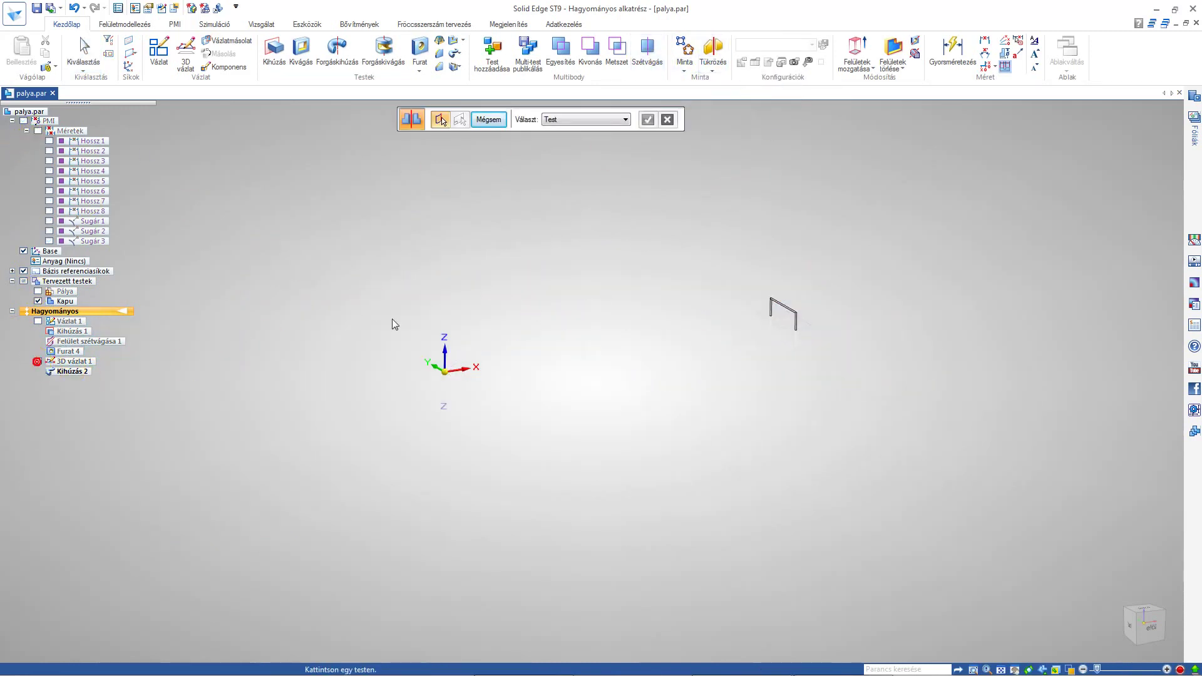
{"action": "scroll", "coordinate": [797, 327], "scroll_direction": "up", "scroll_amount": 5}
{"action": "left_click", "coordinate": [800, 295]}
{"action": "scroll", "coordinate": [899, 255], "scroll_direction": "down", "scroll_amount": 5}
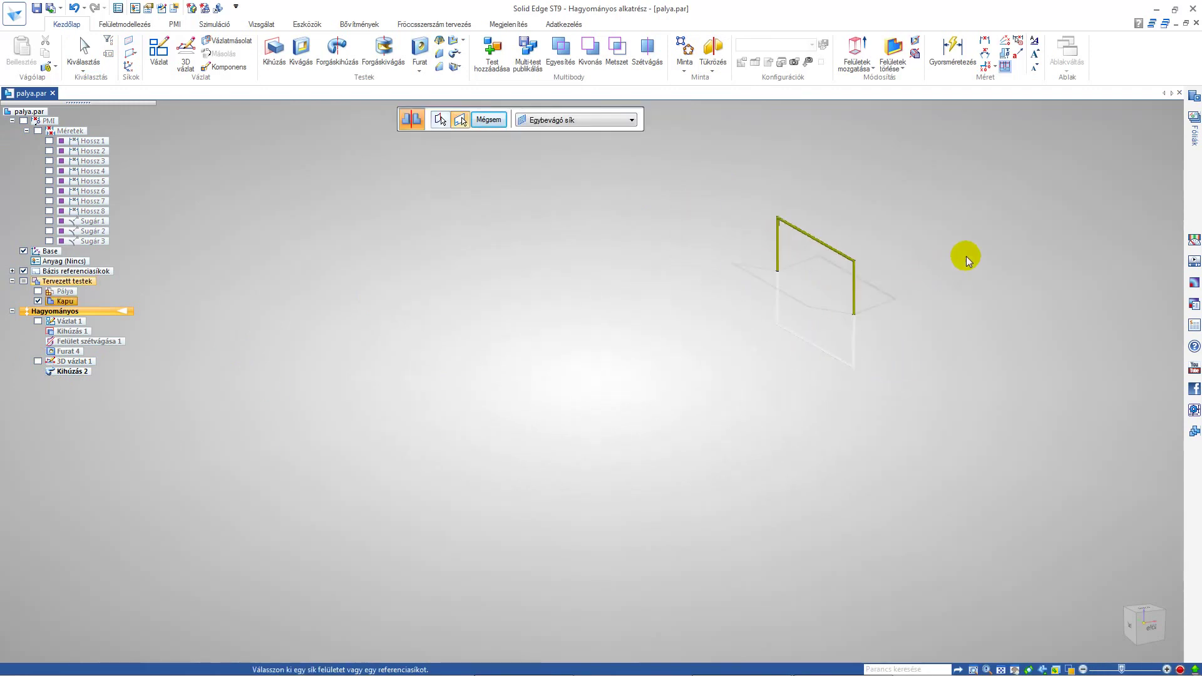
{"action": "scroll", "coordinate": [616, 265], "scroll_direction": "up", "scroll_amount": 3}
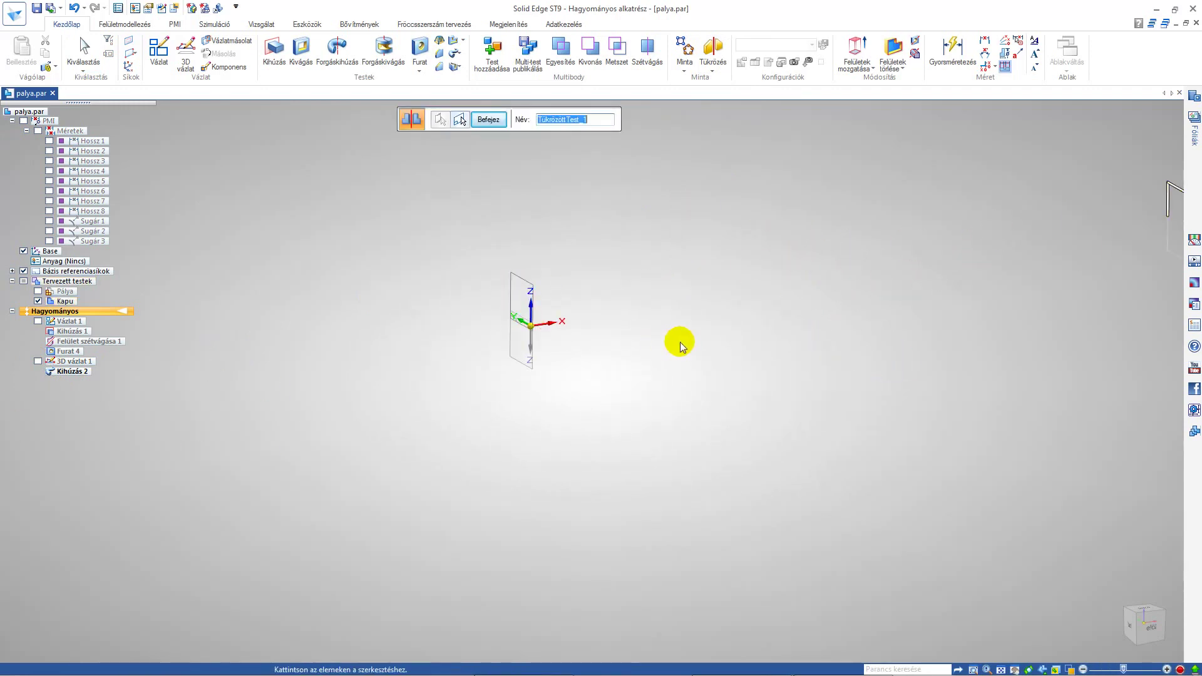
{"action": "scroll", "coordinate": [763, 332], "scroll_direction": "down", "scroll_amount": 4}
{"action": "left_click", "coordinate": [489, 119]}
{"action": "left_click", "coordinate": [489, 121]}
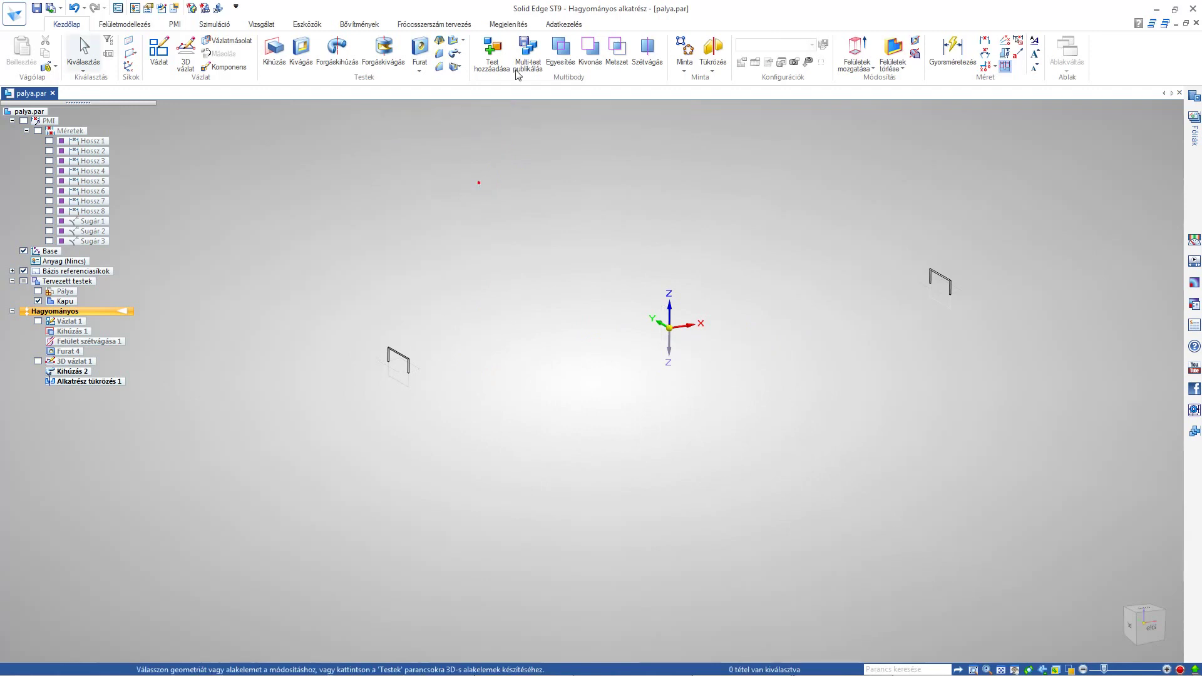
Accept the color manager settings with custom color styles and copying of custom face colors enabled
{"action": "left_click", "coordinate": [515, 24]}
{"action": "left_click", "coordinate": [452, 66]}
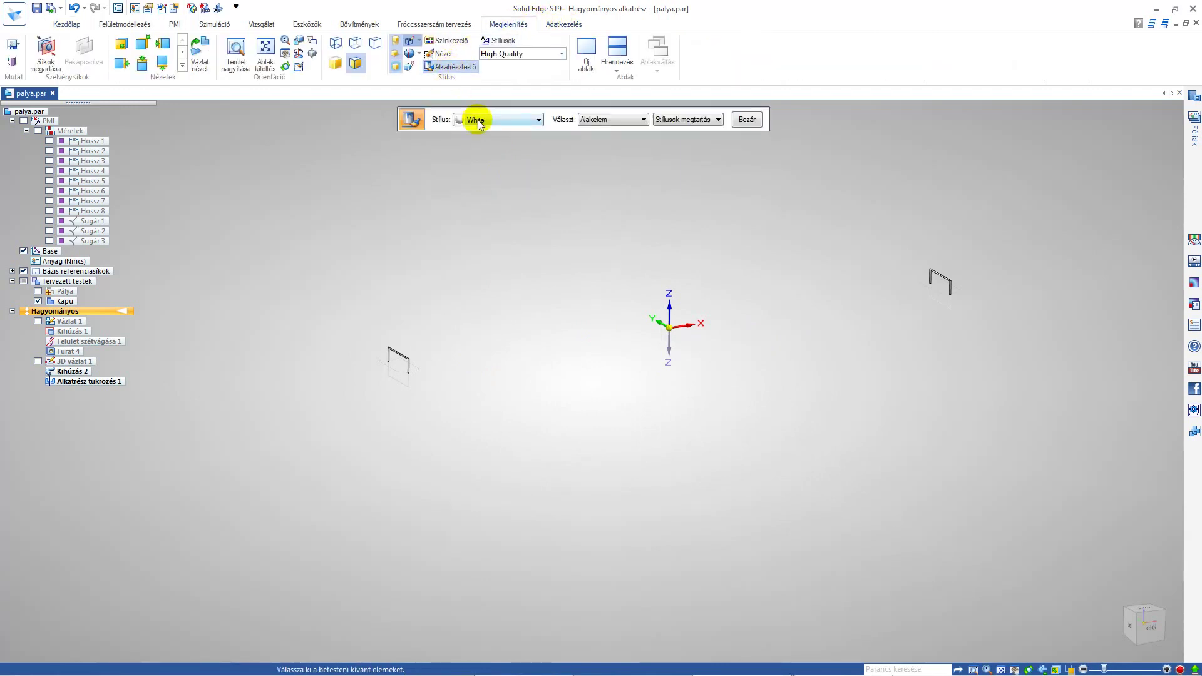
{"action": "left_click", "coordinate": [447, 40]}
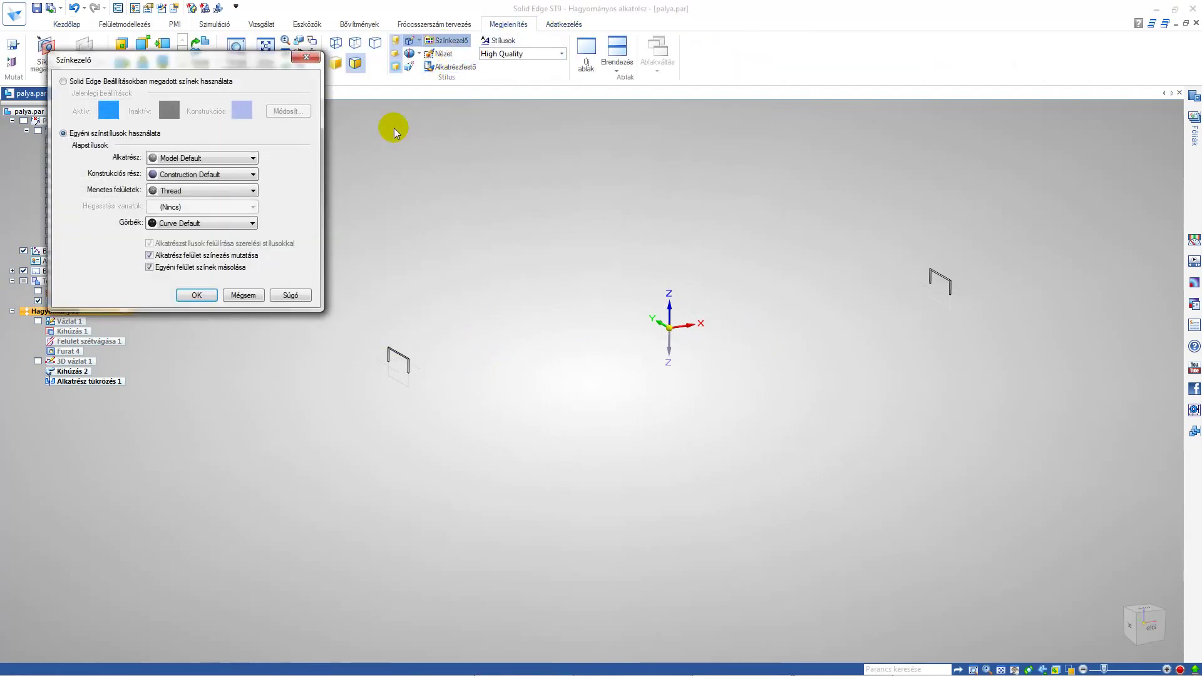
{"action": "left_click", "coordinate": [196, 295]}
{"action": "scroll", "coordinate": [416, 297], "scroll_direction": "up", "scroll_amount": 5}
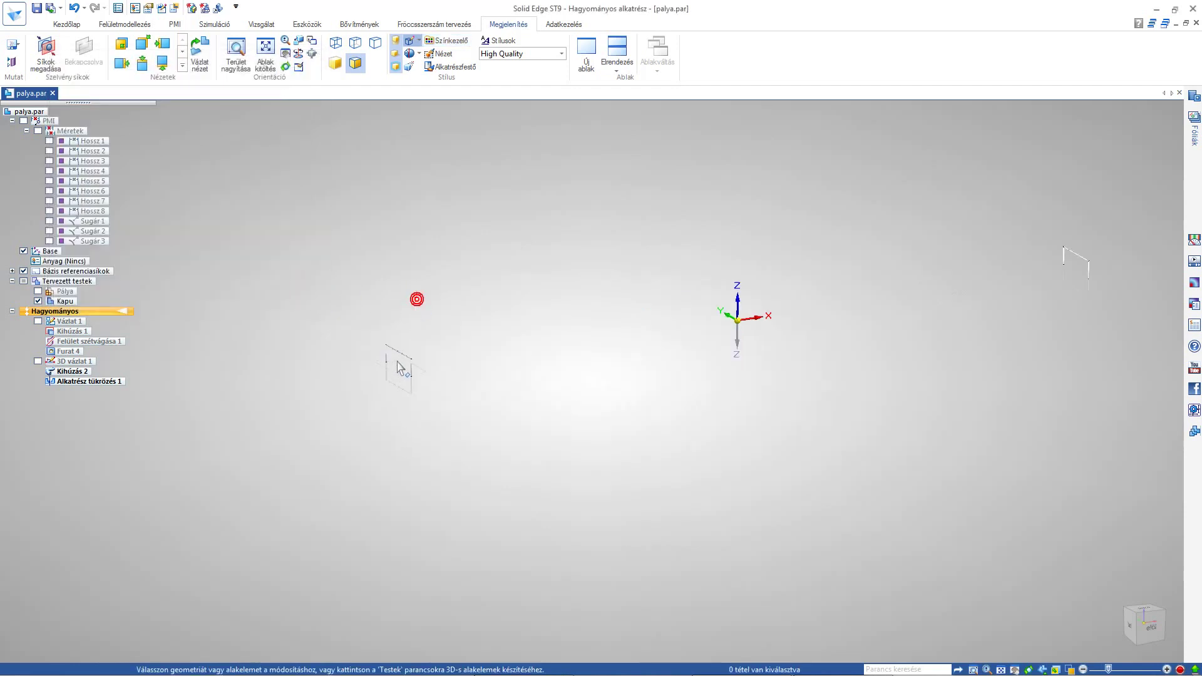
Paint the mirrored goal frame White with the part painter
{"action": "left_click", "coordinate": [439, 68]}
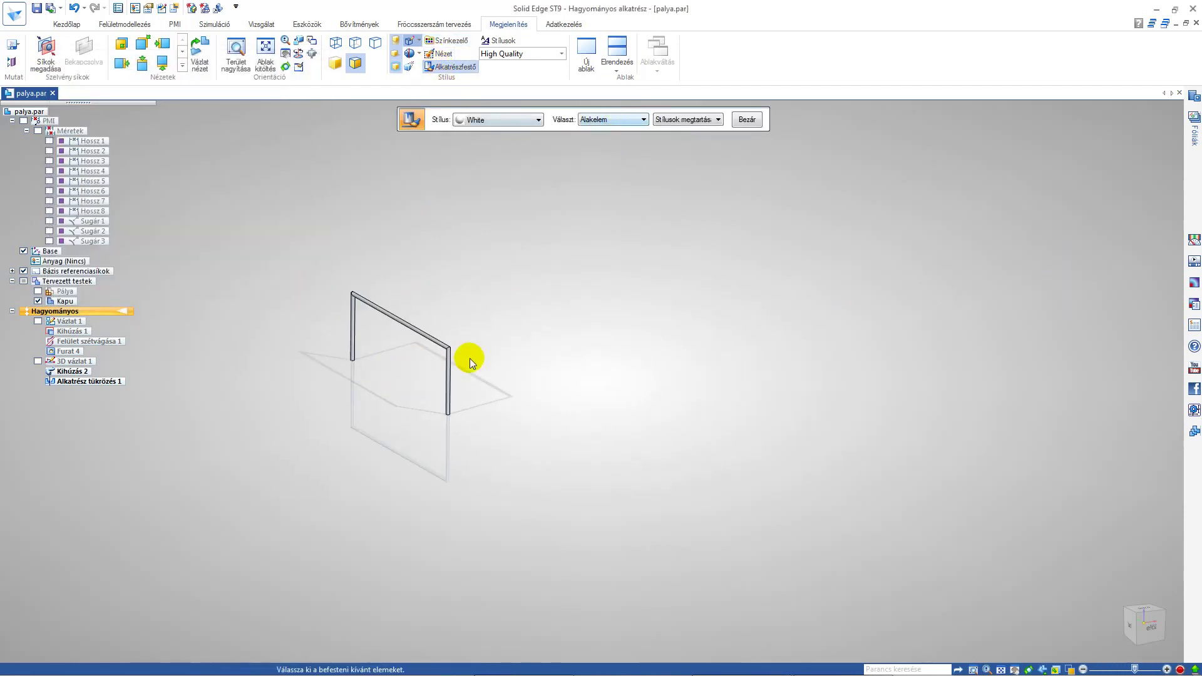
{"action": "scroll", "coordinate": [401, 435], "scroll_direction": "down", "scroll_amount": 5}
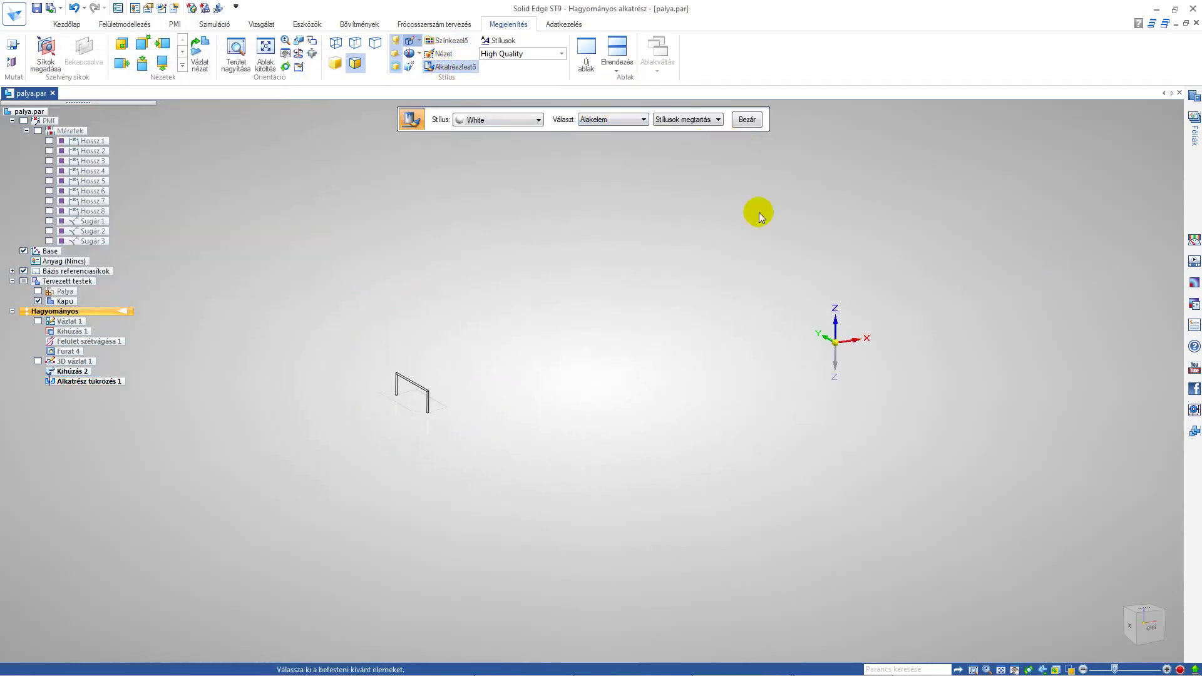
{"action": "left_click", "coordinate": [746, 119]}
Hide the base coordinate system and show the Pálya body again
{"action": "scroll", "coordinate": [291, 328], "scroll_direction": "down", "scroll_amount": 2}
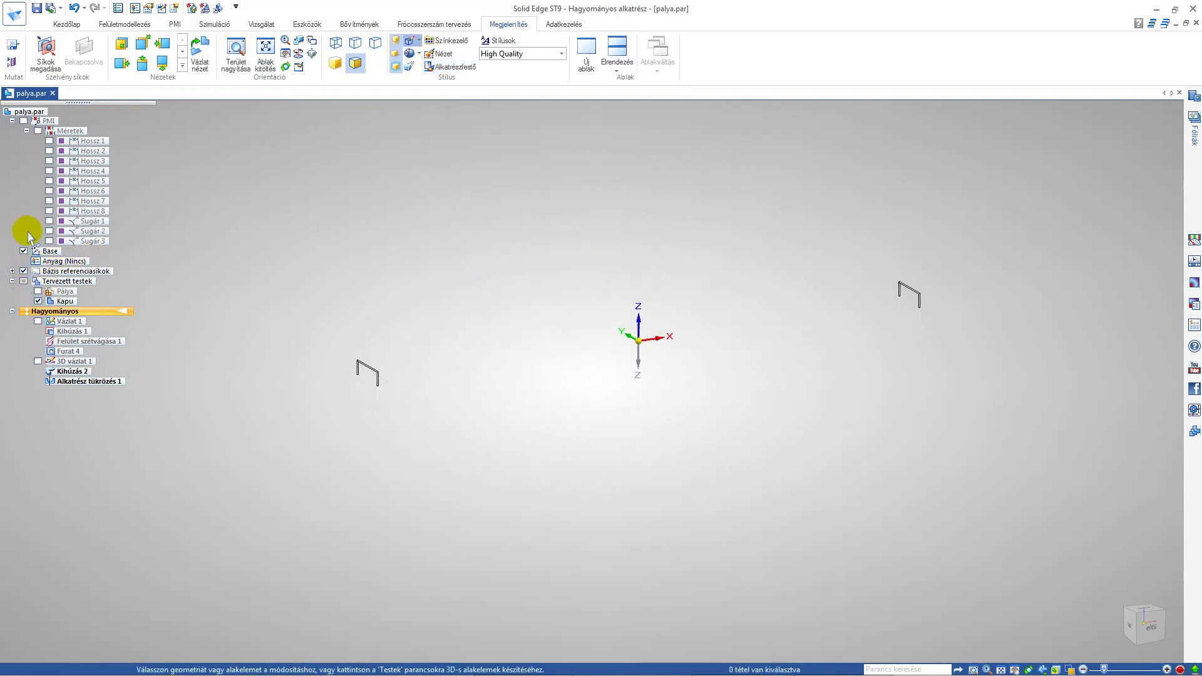
{"action": "left_click", "coordinate": [344, 239]}
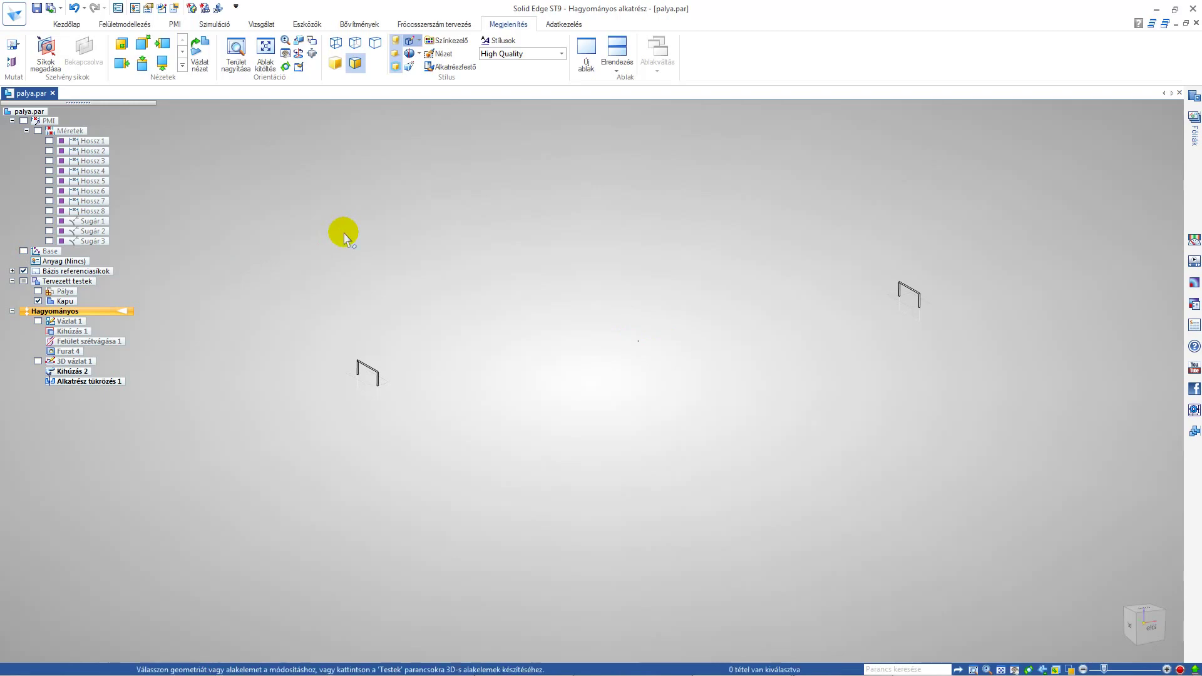
{"action": "left_click", "coordinate": [38, 291]}
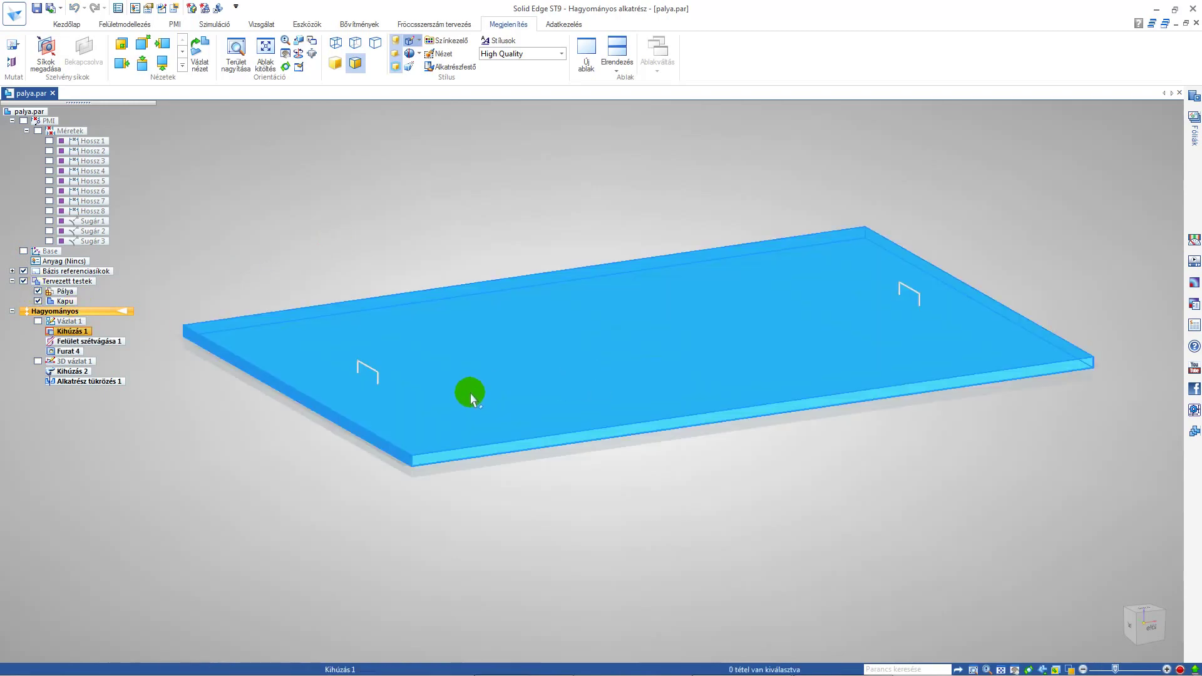
Add a new part body named Háló to the model
{"action": "scroll", "coordinate": [745, 382], "scroll_direction": "up", "scroll_amount": 6}
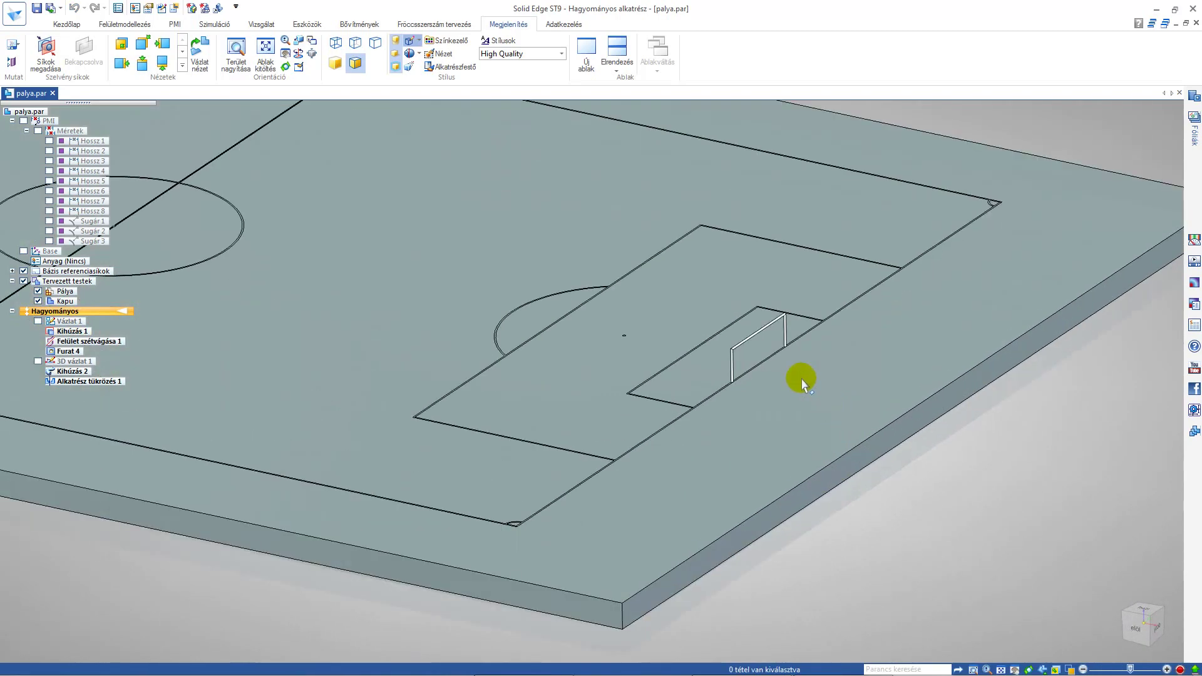
{"action": "scroll", "coordinate": [785, 383], "scroll_direction": "up", "scroll_amount": 5}
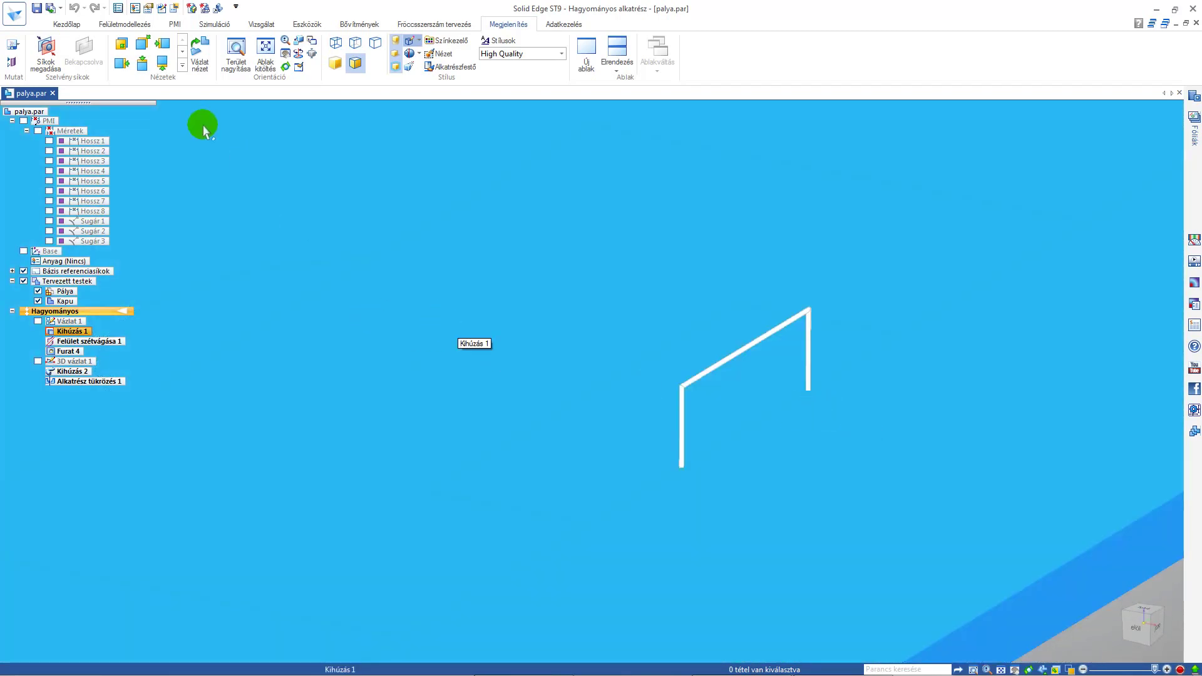
{"action": "left_click", "coordinate": [66, 23]}
{"action": "left_click", "coordinate": [494, 55]}
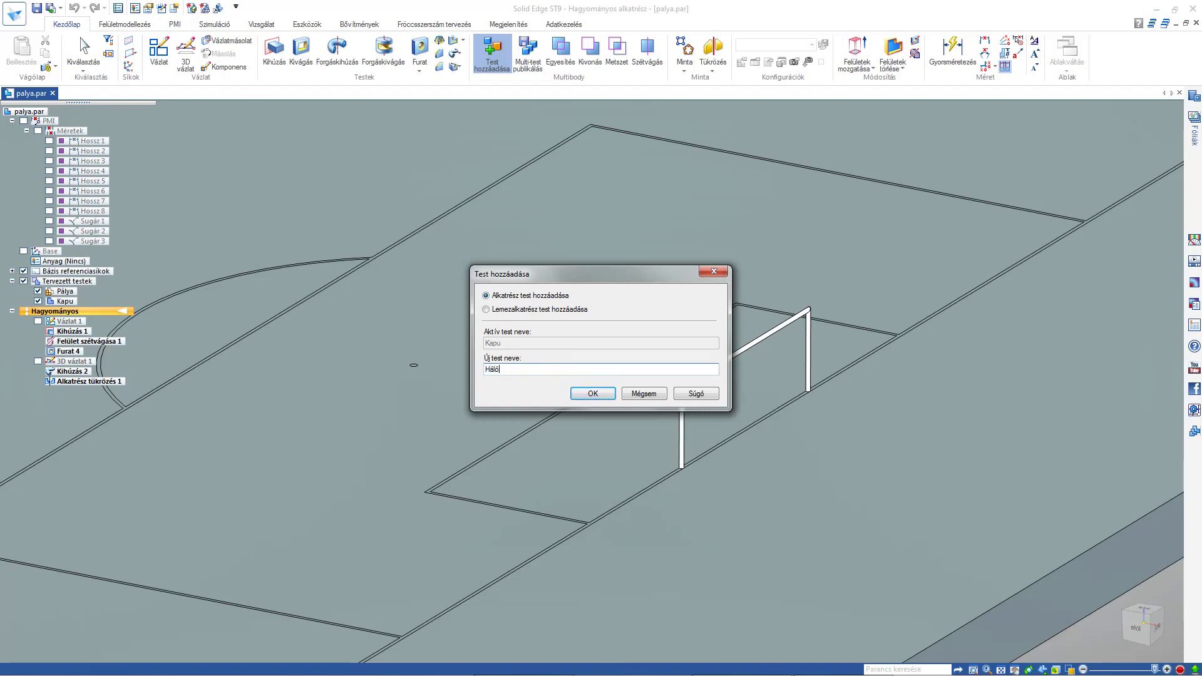
{"action": "left_click", "coordinate": [599, 395]}
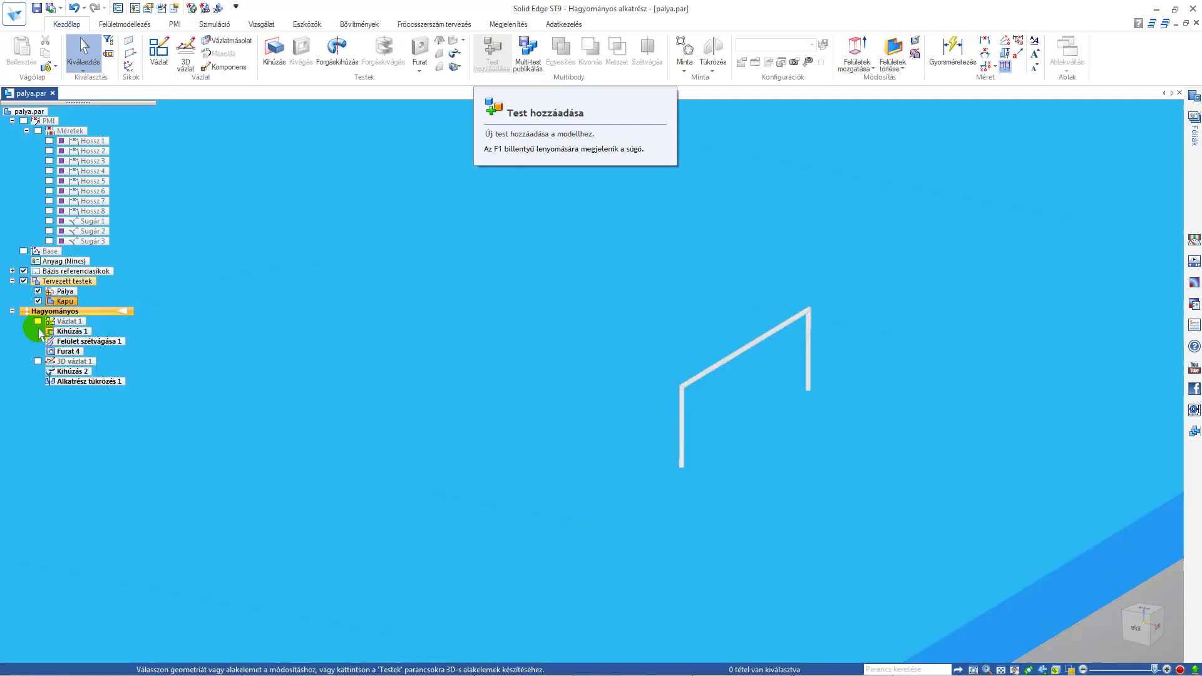
Show 3D vázlat 1 and hide the Kapu body
{"action": "left_click", "coordinate": [39, 361]}
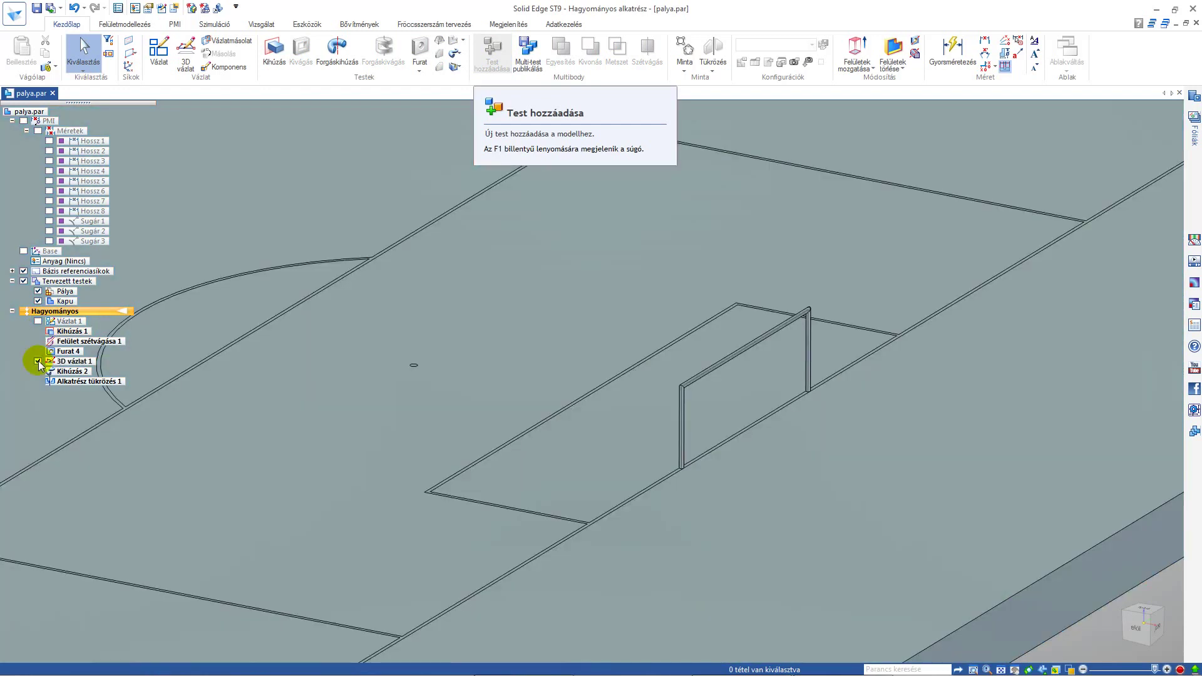
{"action": "left_click", "coordinate": [38, 321]}
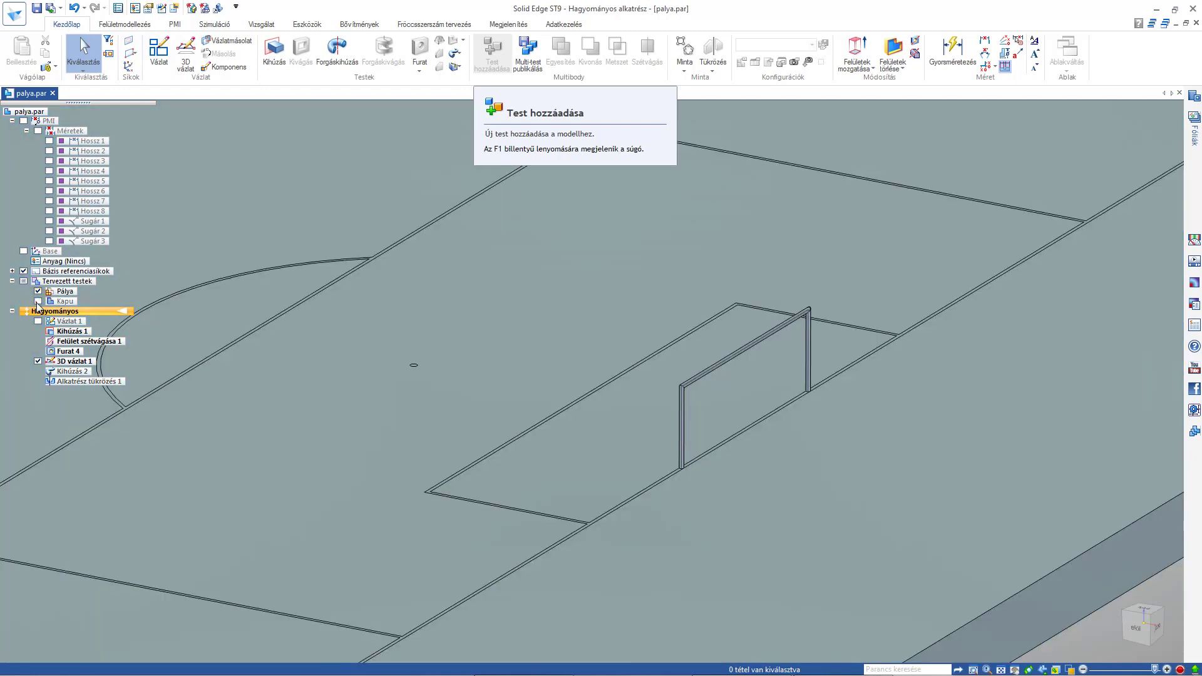
{"action": "left_click", "coordinate": [38, 300]}
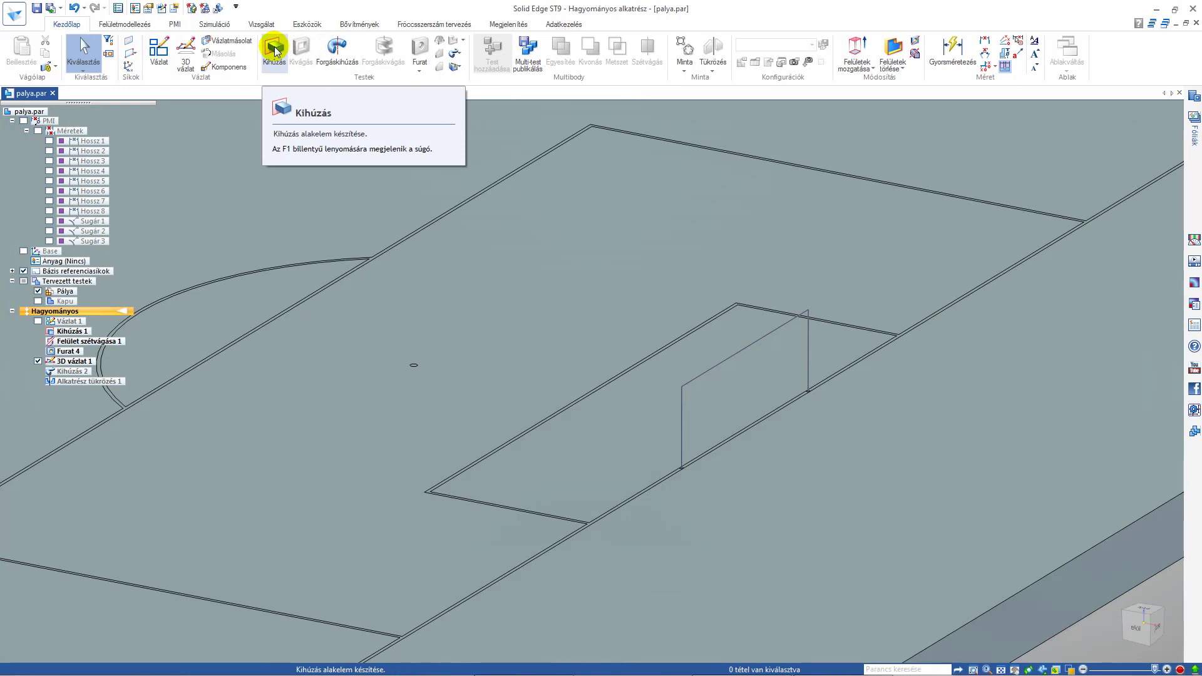
Create an extruded surface from the 3D goal-frame sketch, extending 1.8 m outward behind the goal line
{"action": "left_click", "coordinate": [122, 24]}
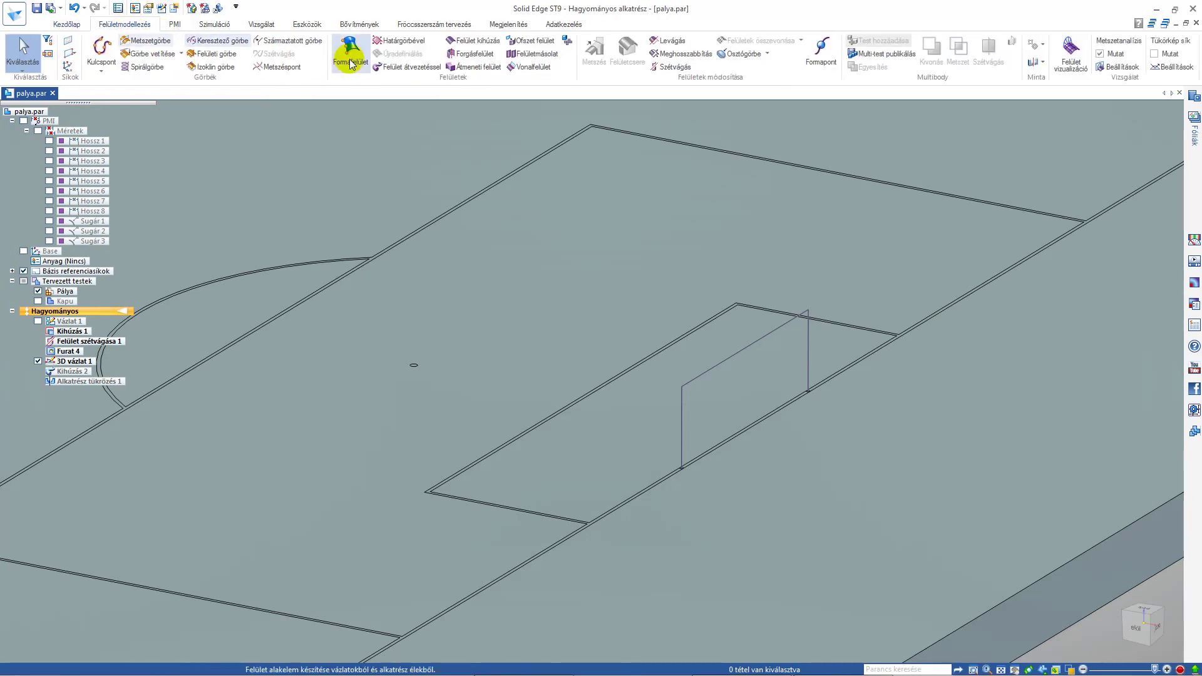
{"action": "left_click", "coordinate": [474, 40]}
{"action": "left_click", "coordinate": [595, 120]}
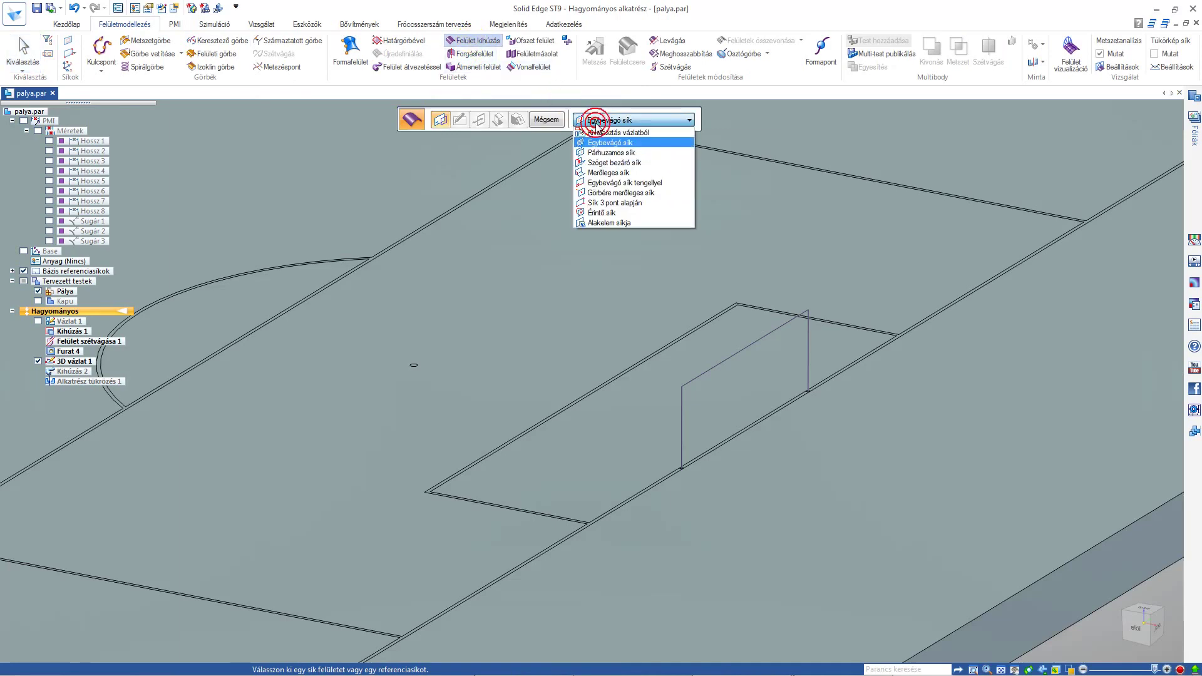
{"action": "left_click", "coordinate": [598, 132]}
{"action": "left_click", "coordinate": [729, 359]}
{"action": "right_click", "coordinate": [741, 392]}
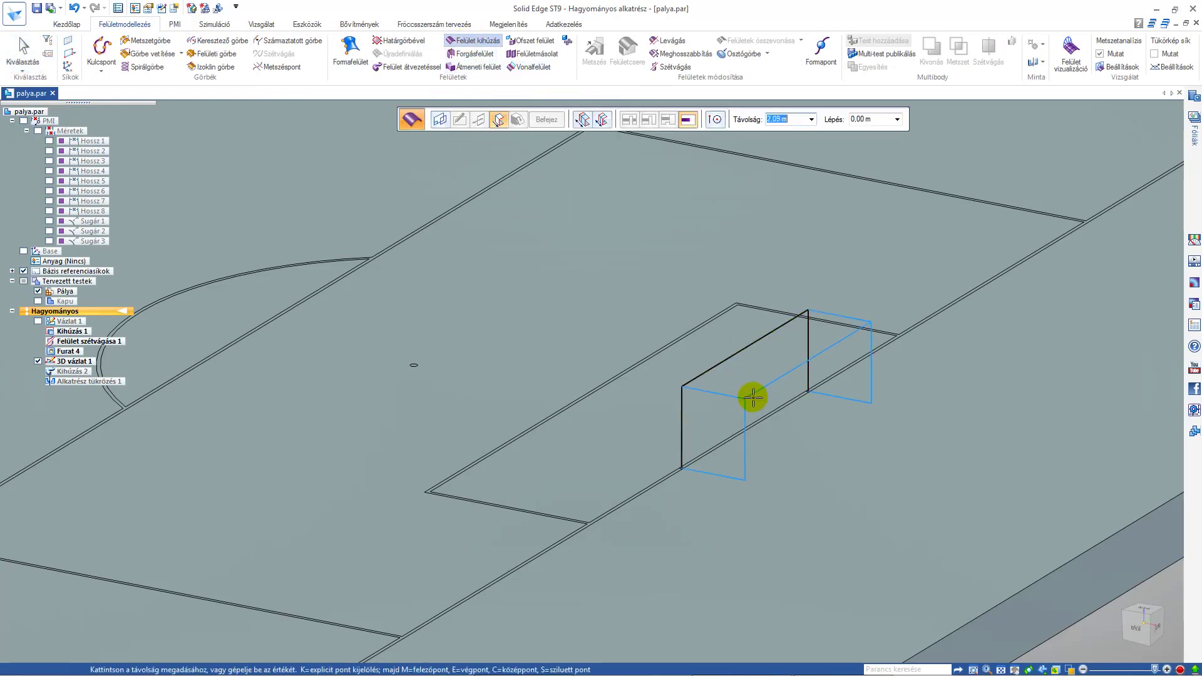
{"action": "middle_click_drag", "start_coordinate": [750, 402], "coordinate": [802, 390]}
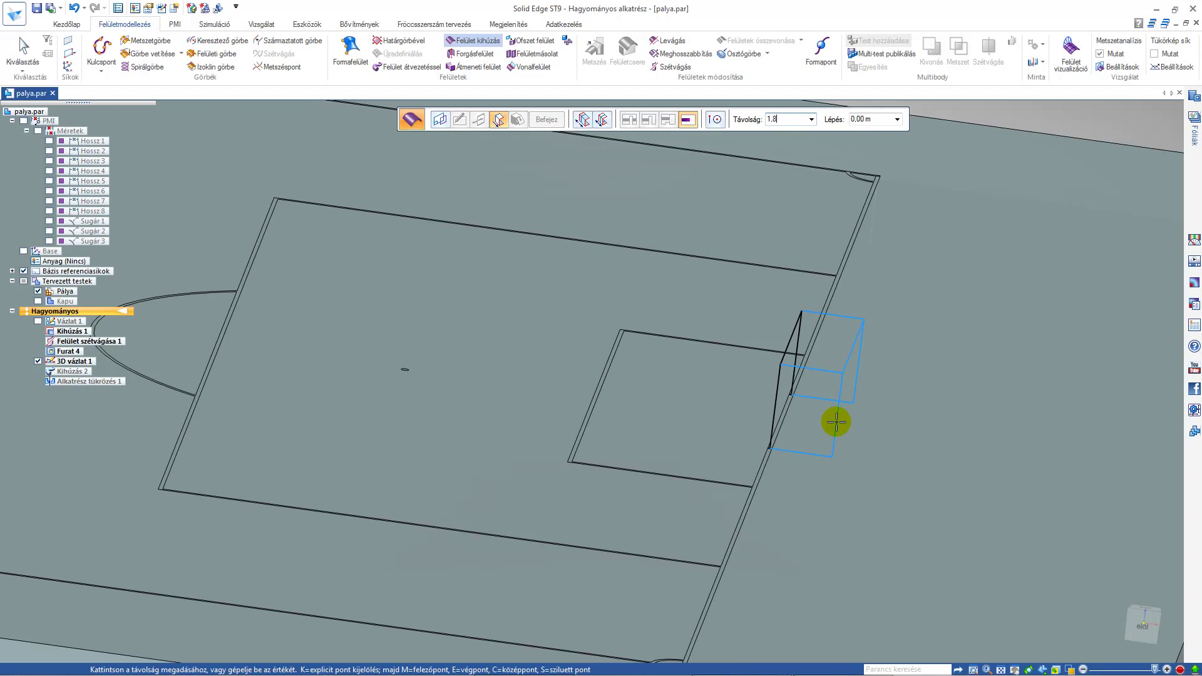
{"action": "key", "text": "Return"}
{"action": "left_click", "coordinate": [906, 439]}
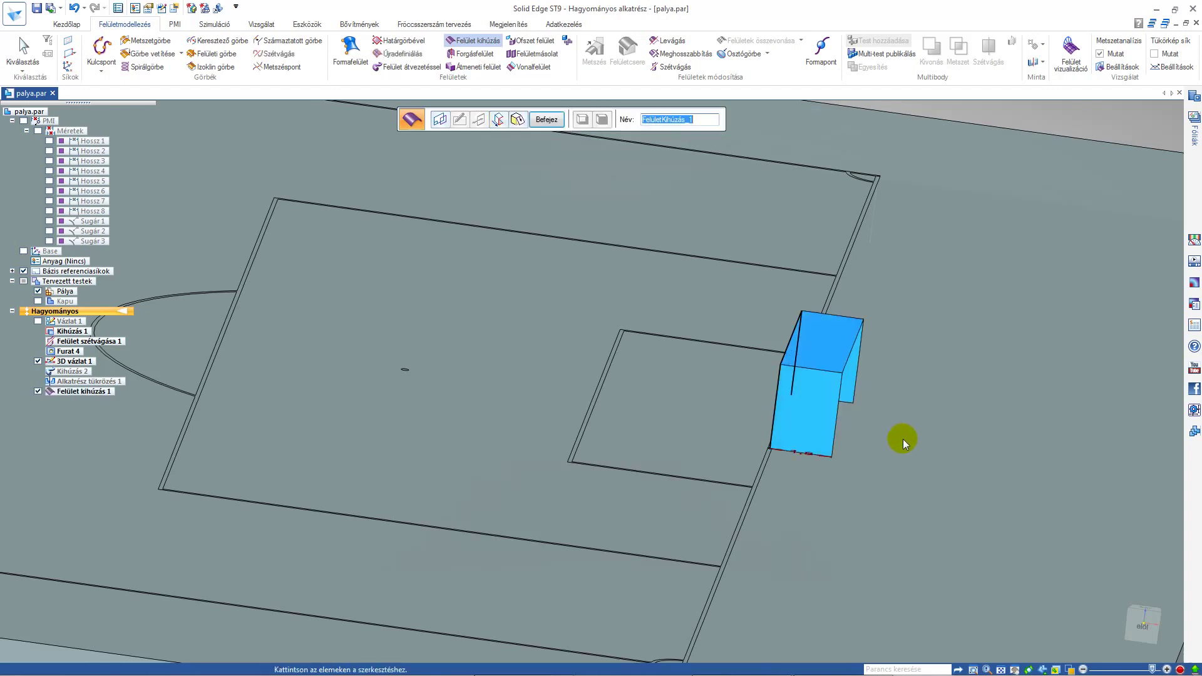
{"action": "right_click", "coordinate": [898, 447]}
Close the open back of the extruded goal surface with a bounded surface from its rear edges
{"action": "left_click", "coordinate": [401, 40]}
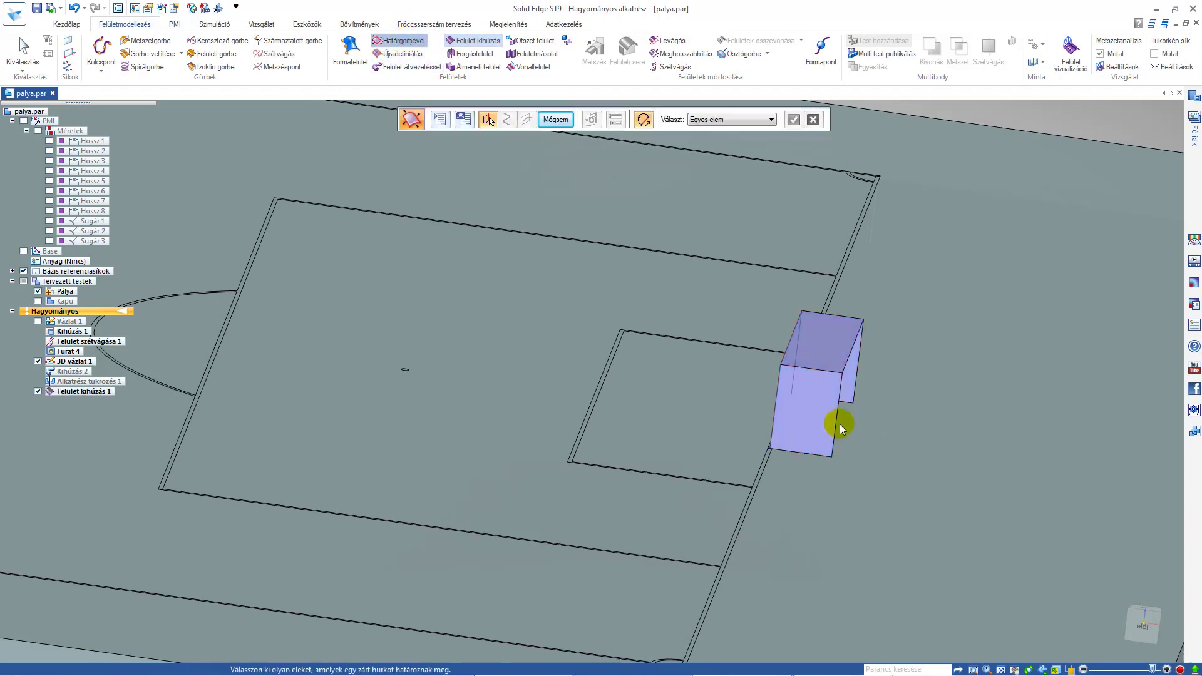
{"action": "left_click", "coordinate": [848, 370]}
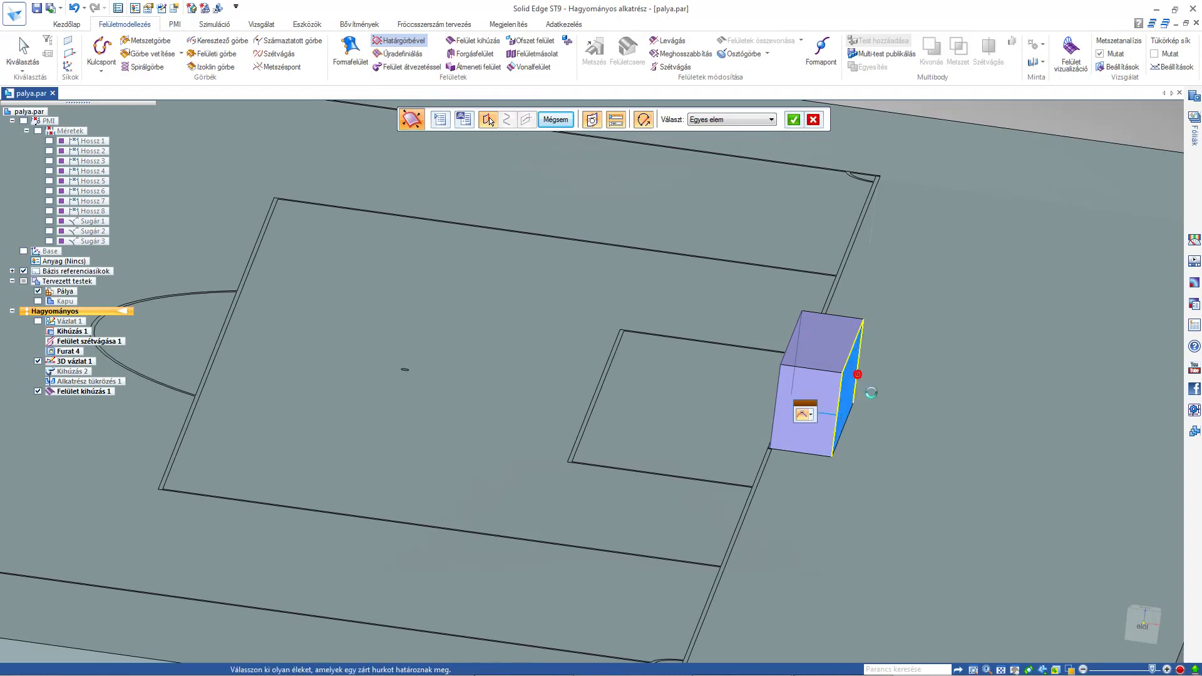
{"action": "right_click", "coordinate": [892, 400]}
Stitch the extruded surface and the rear bounded surface together into one surface
{"action": "left_click", "coordinate": [758, 40]}
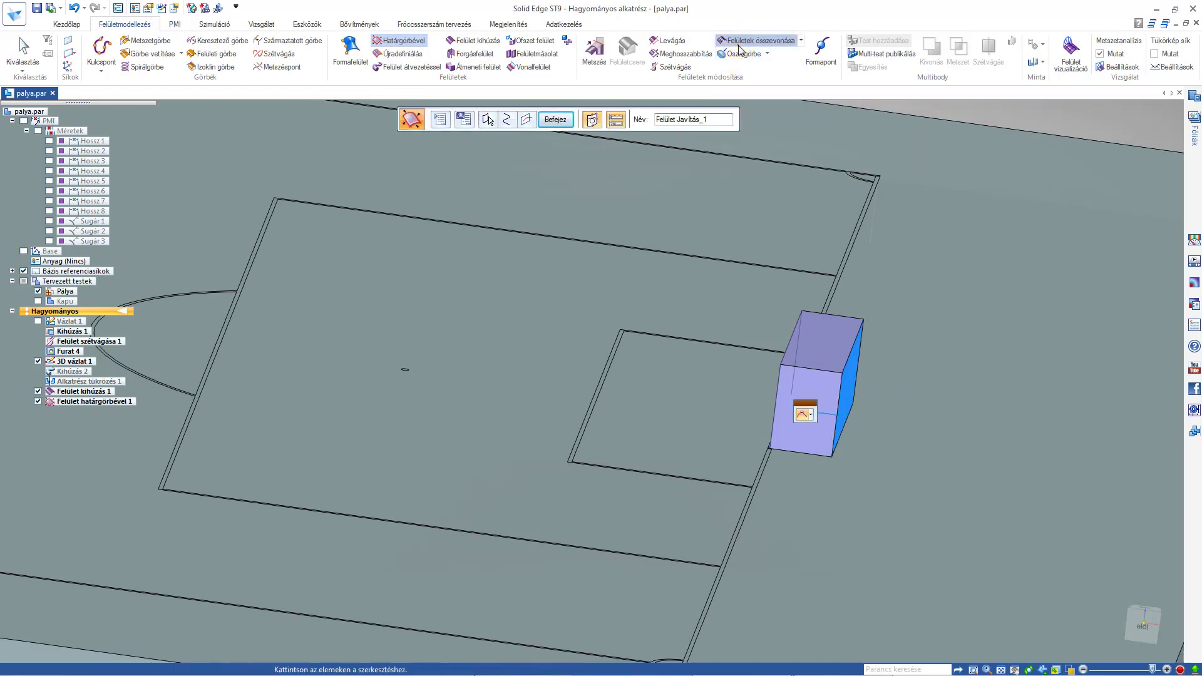
{"action": "left_click", "coordinate": [536, 95]}
{"action": "left_click", "coordinate": [797, 387]}
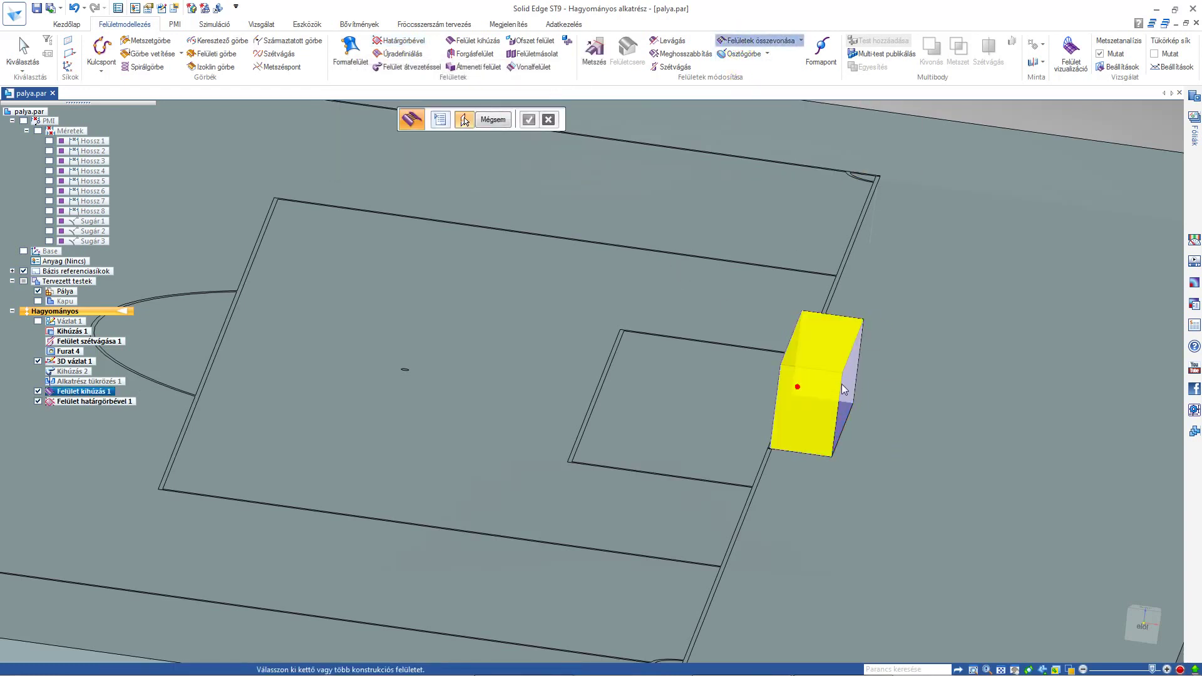
{"action": "right_click", "coordinate": [907, 387]}
{"action": "right_click", "coordinate": [906, 387]}
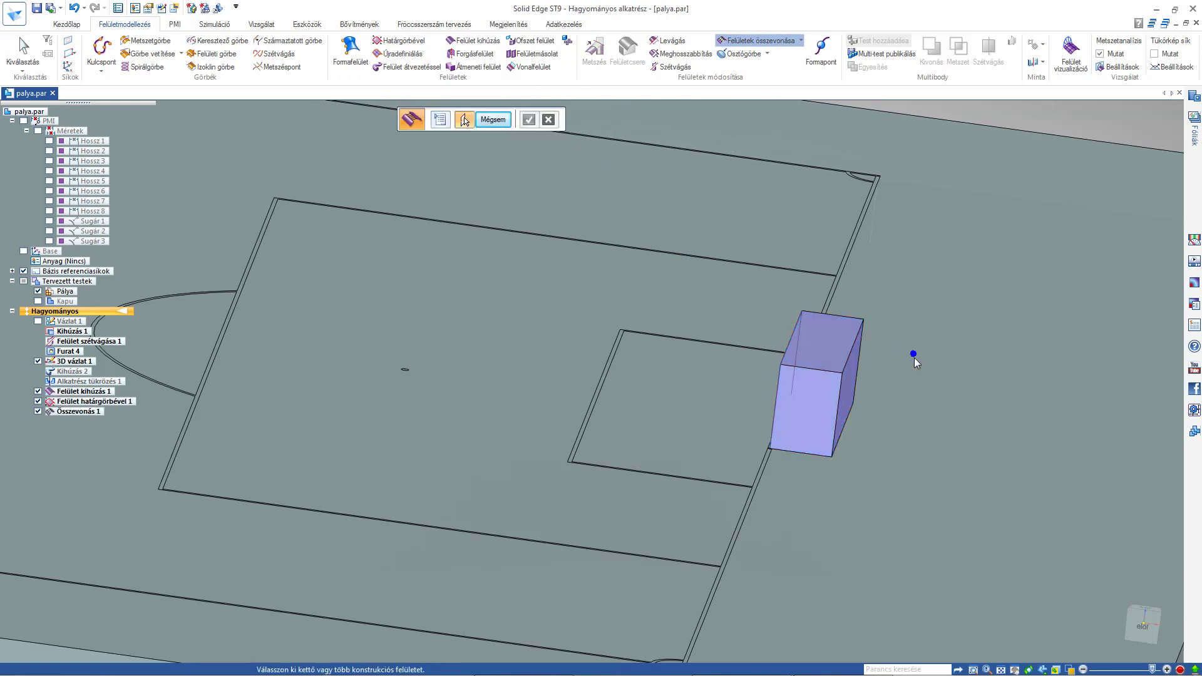
Thicken the stitched net surface by 0.01 m to form the solid Háló body
{"action": "middle_click_drag", "start_coordinate": [817, 389], "coordinate": [851, 408]}
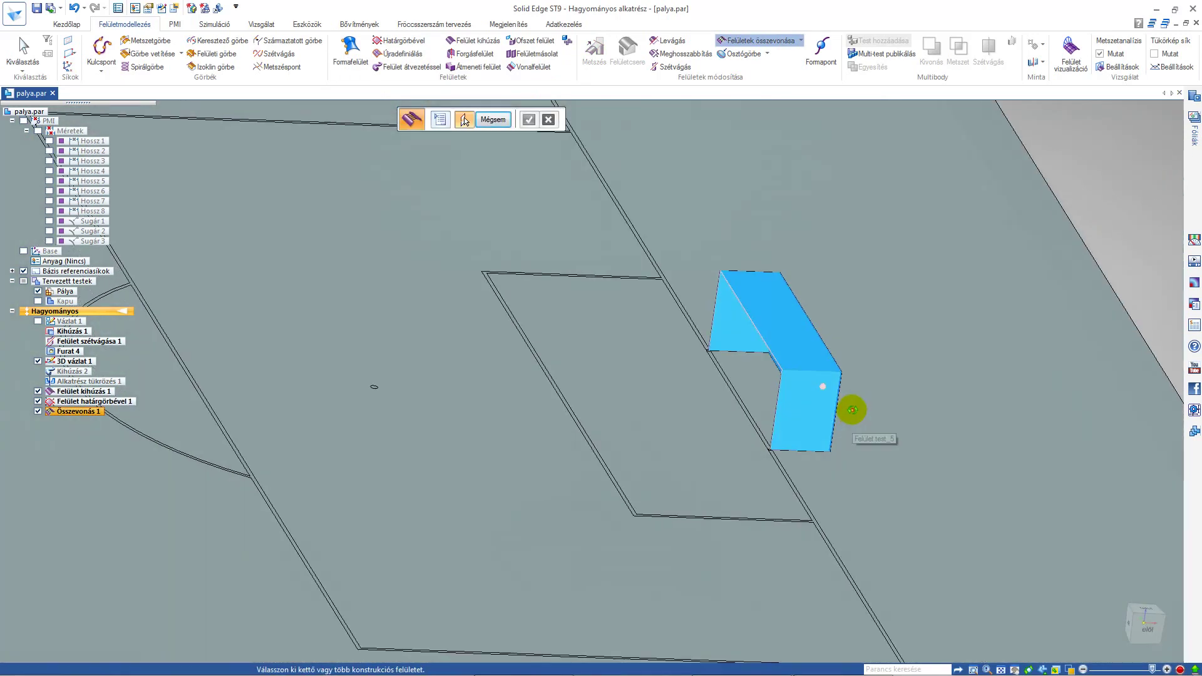
{"action": "scroll", "coordinate": [757, 301], "scroll_direction": "up", "scroll_amount": 3}
{"action": "left_click", "coordinate": [66, 24]}
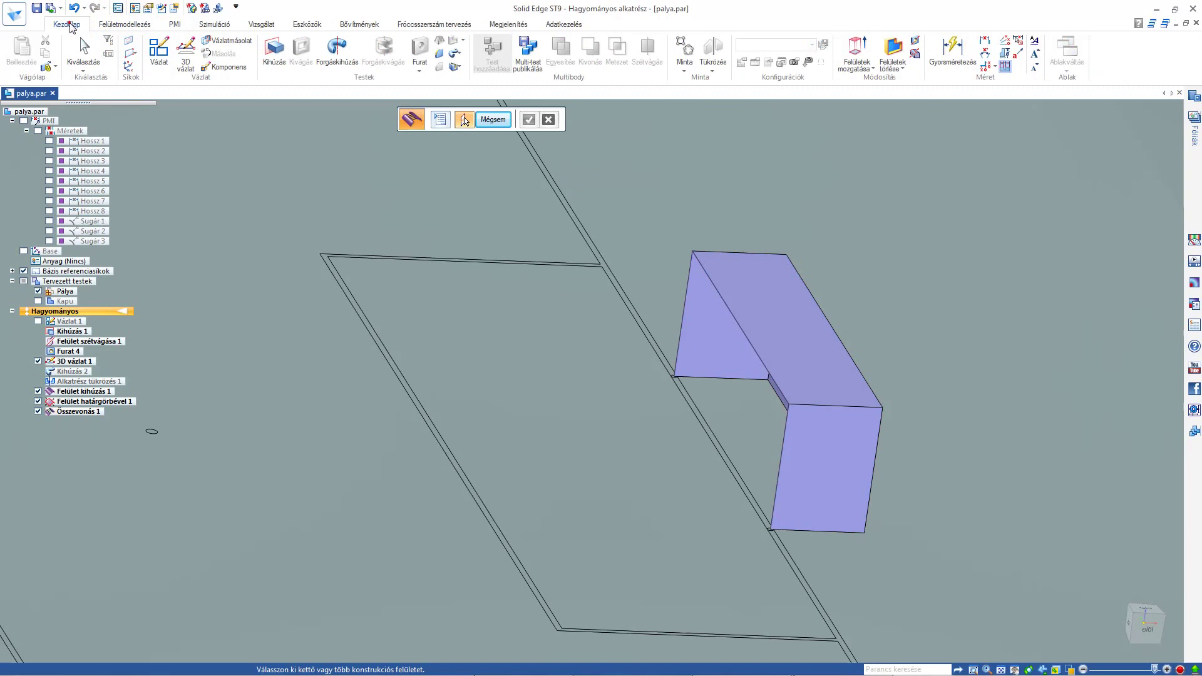
{"action": "left_click", "coordinate": [457, 57]}
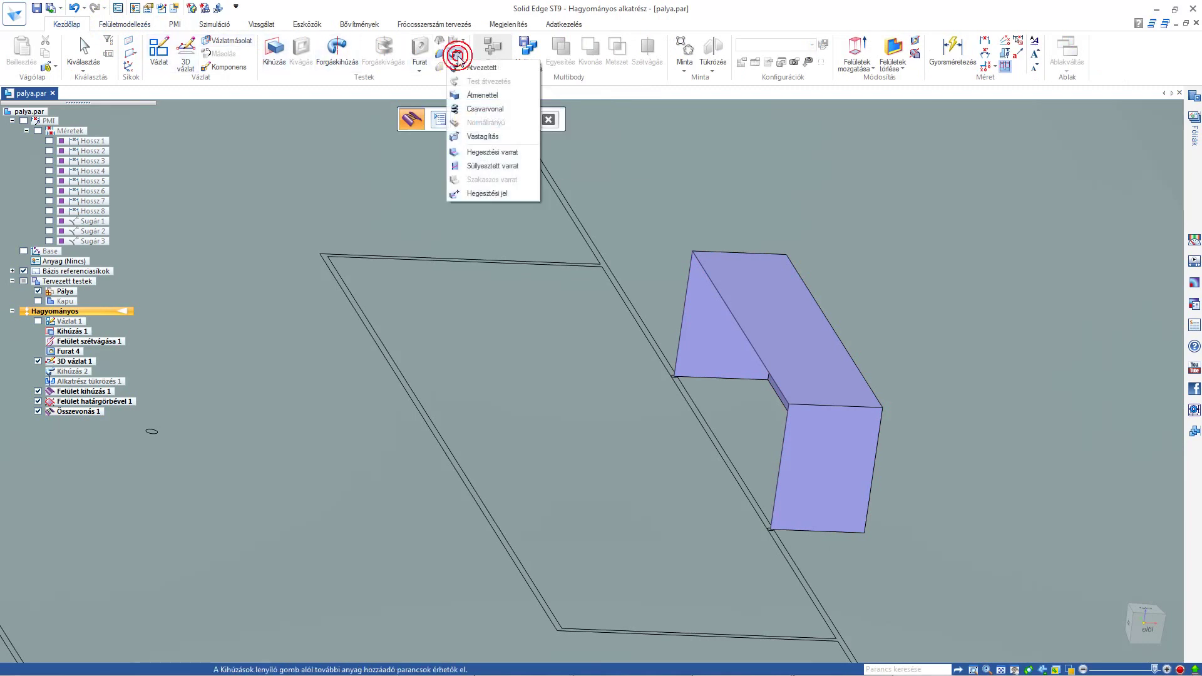
{"action": "left_click", "coordinate": [484, 137]}
{"action": "left_click", "coordinate": [714, 257]}
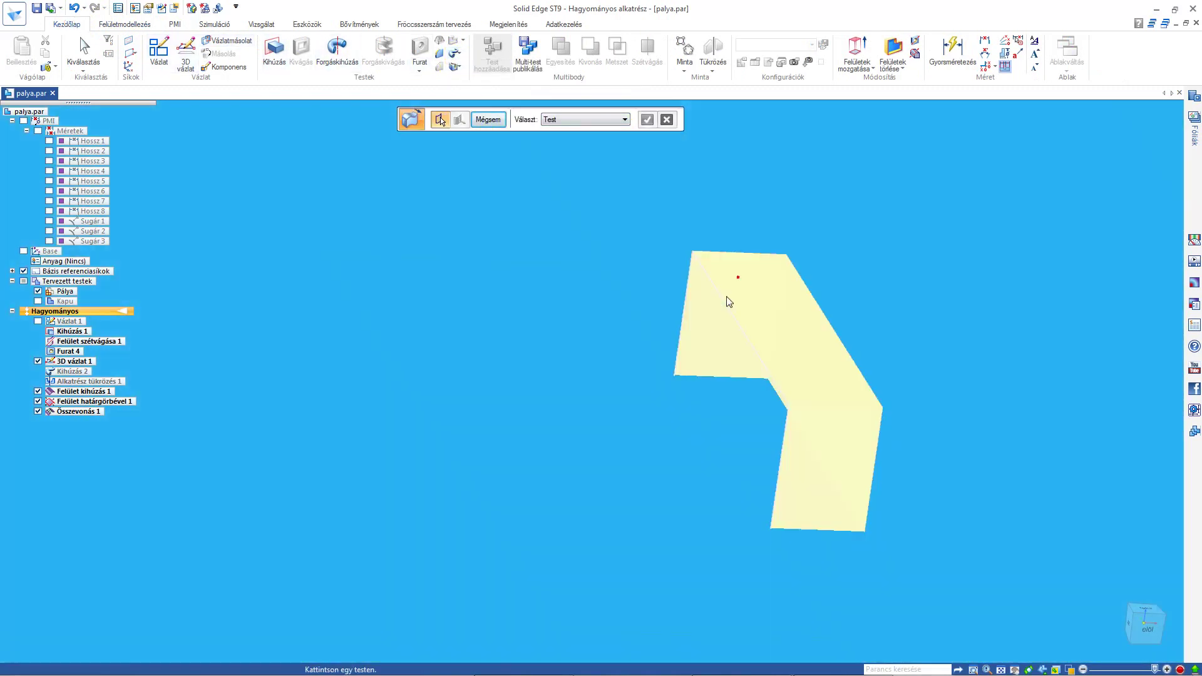
{"action": "left_click", "coordinate": [720, 344]}
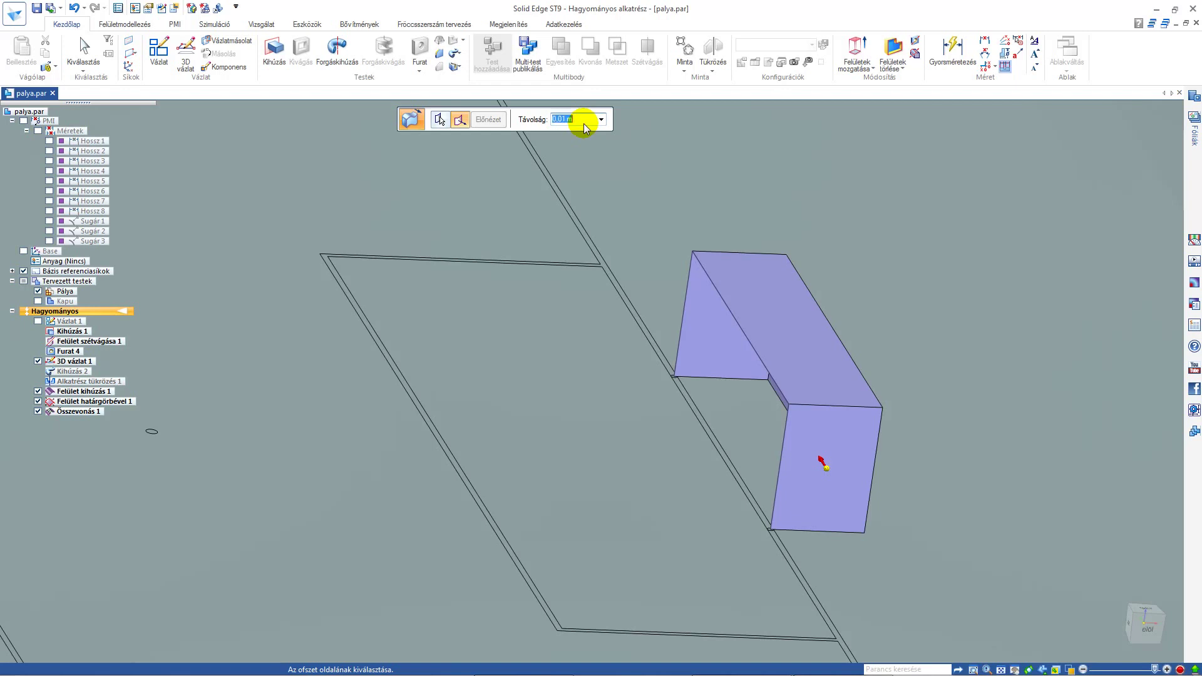
{"action": "left_click", "coordinate": [666, 194]}
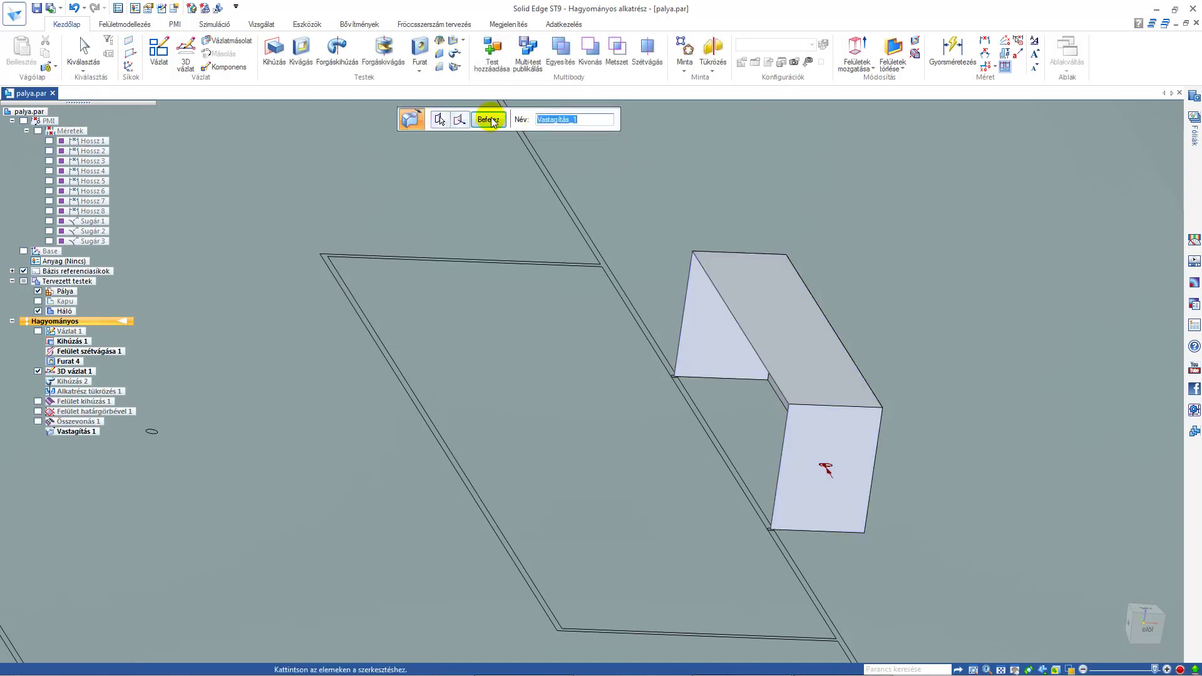
{"action": "left_click", "coordinate": [491, 120]}
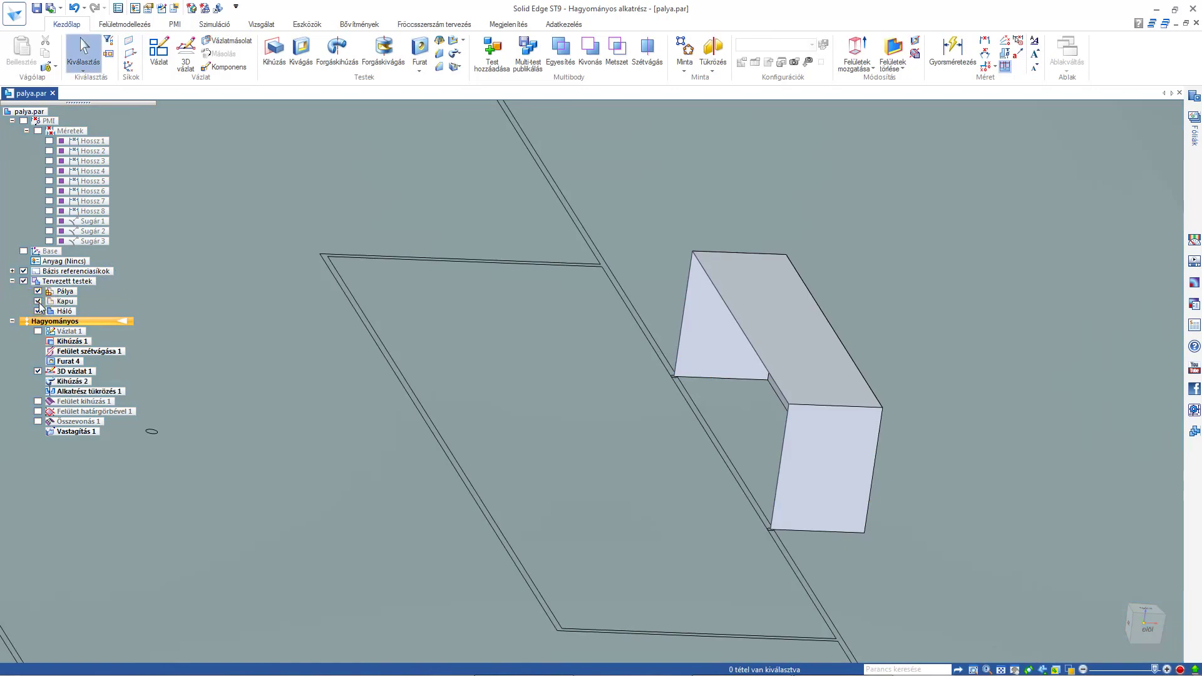
Show the Kapu body and subtract it from the Háló body with a Boolean Subtract
{"action": "middle_click_drag", "start_coordinate": [818, 455], "coordinate": [773, 382]}
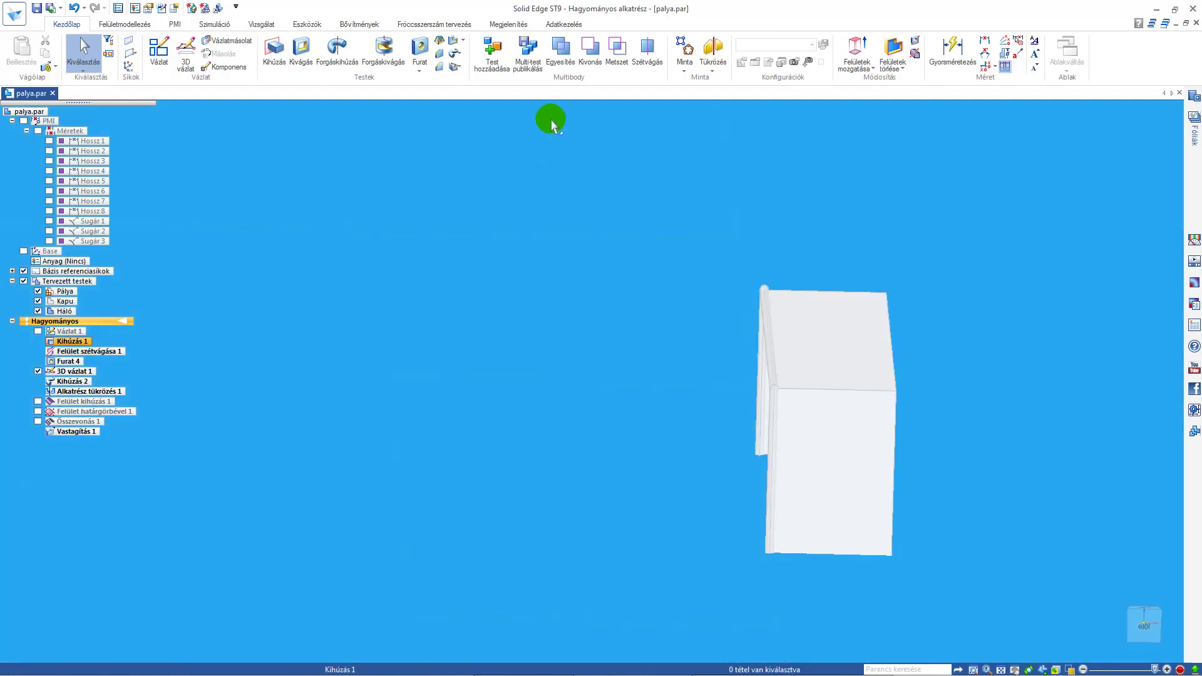
{"action": "left_click", "coordinate": [591, 53]}
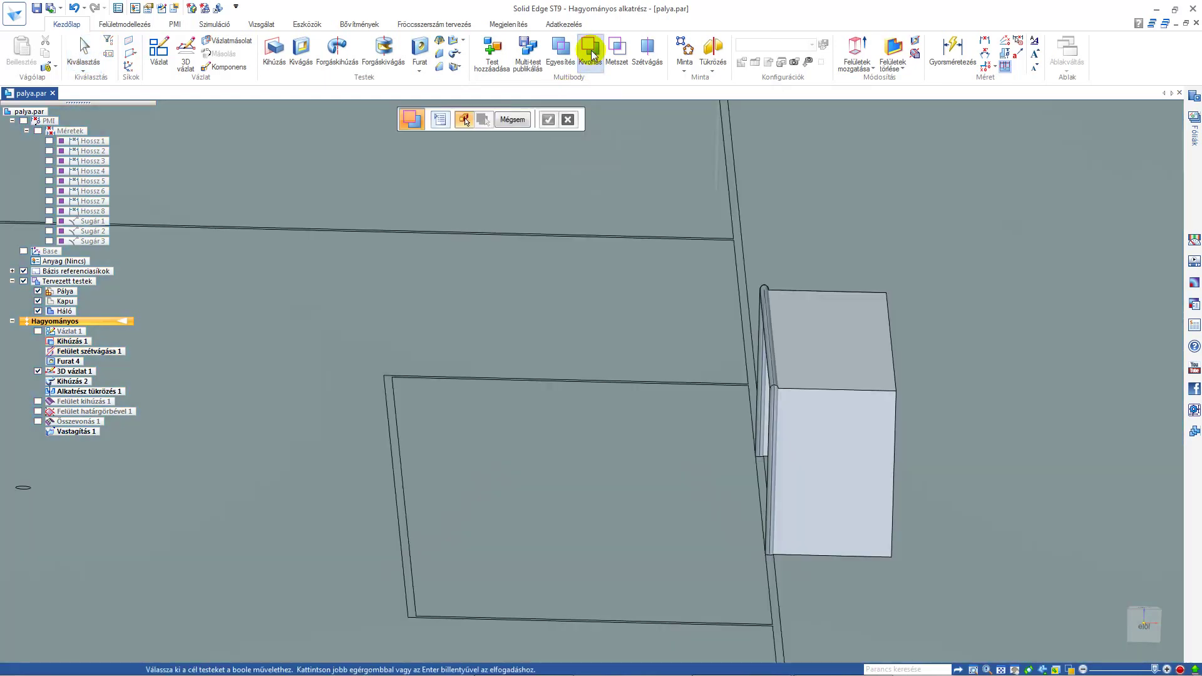
{"action": "left_click", "coordinate": [824, 363]}
{"action": "right_click", "coordinate": [774, 230]}
{"action": "left_click", "coordinate": [779, 267]}
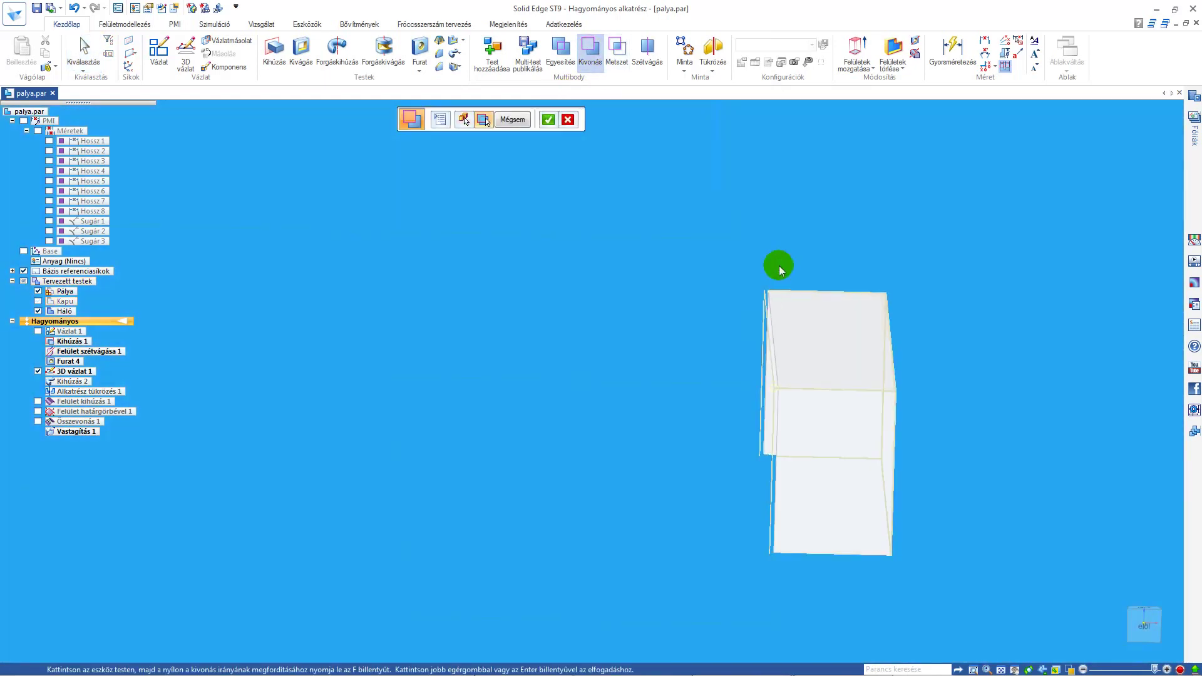
{"action": "right_click", "coordinate": [786, 223]}
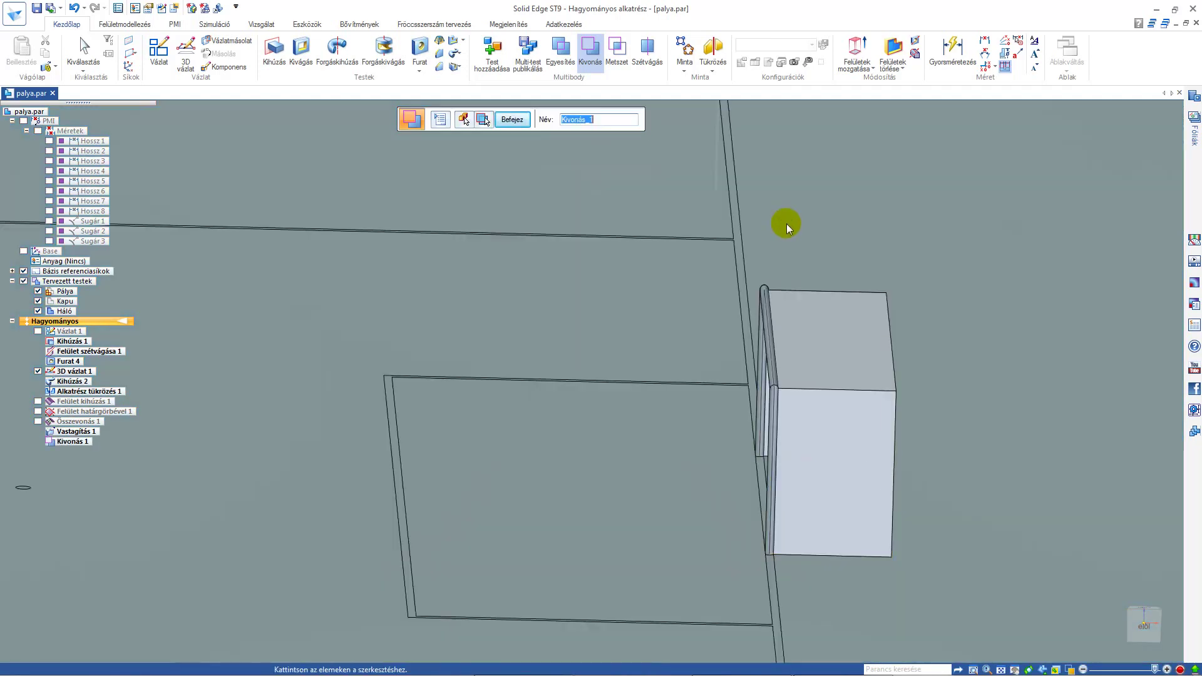
{"action": "left_click", "coordinate": [511, 122]}
{"action": "middle_click_drag", "start_coordinate": [837, 349], "coordinate": [692, 408]}
{"action": "key", "text": "Escape"}
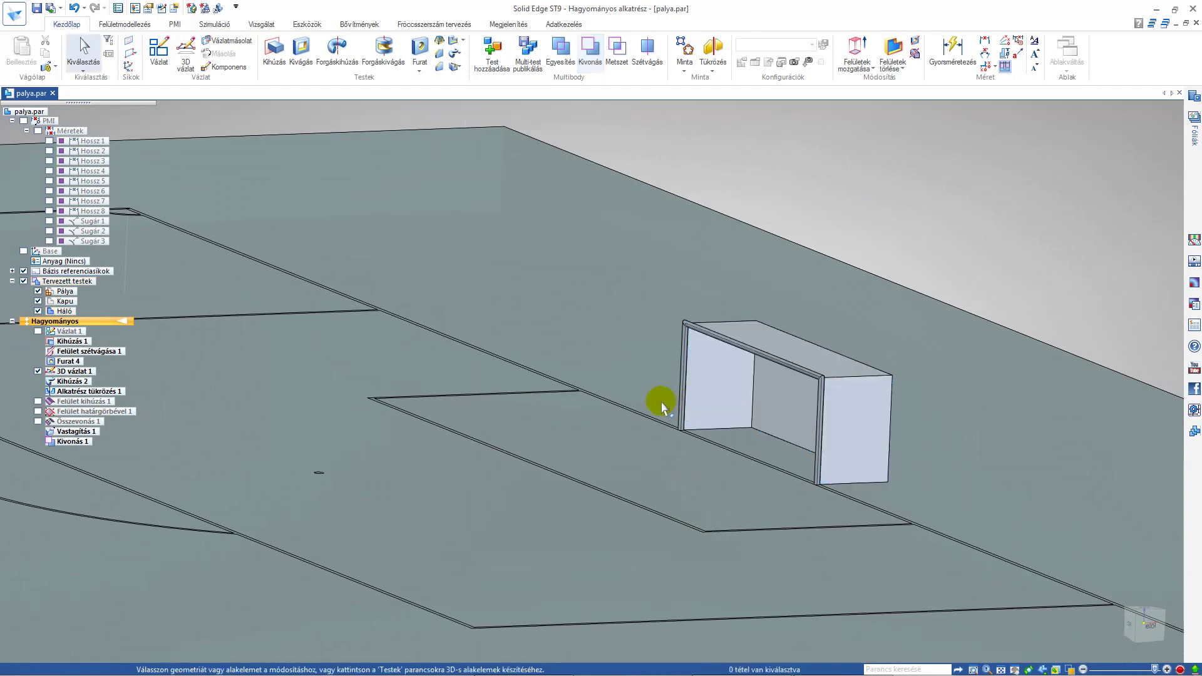
Hide the Pálya and Kapu bodies and show the base coordinate system, leaving the net body displayed
{"action": "middle_click_drag", "start_coordinate": [691, 360], "coordinate": [797, 356]}
{"action": "scroll", "coordinate": [797, 356], "scroll_direction": "down", "scroll_amount": 3}
{"action": "scroll", "coordinate": [797, 356], "scroll_direction": "down", "scroll_amount": 1}
{"action": "scroll", "coordinate": [992, 256], "scroll_direction": "down", "scroll_amount": 2}
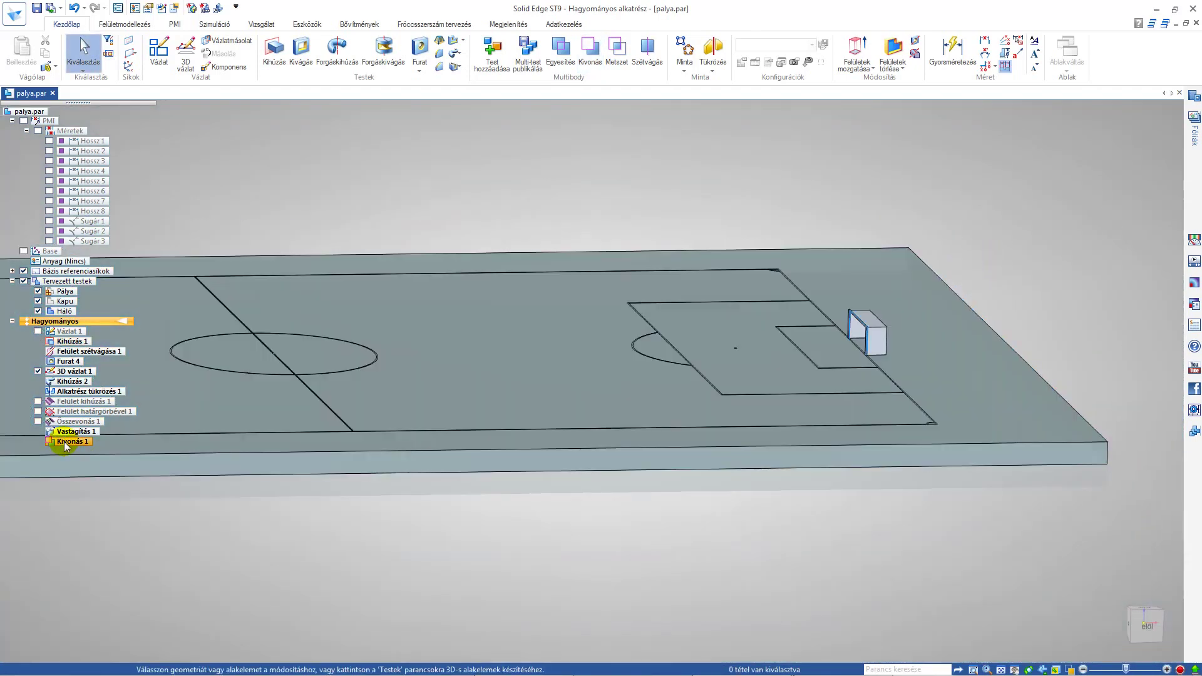
{"action": "middle_click_drag", "start_coordinate": [497, 175], "coordinate": [666, 169]}
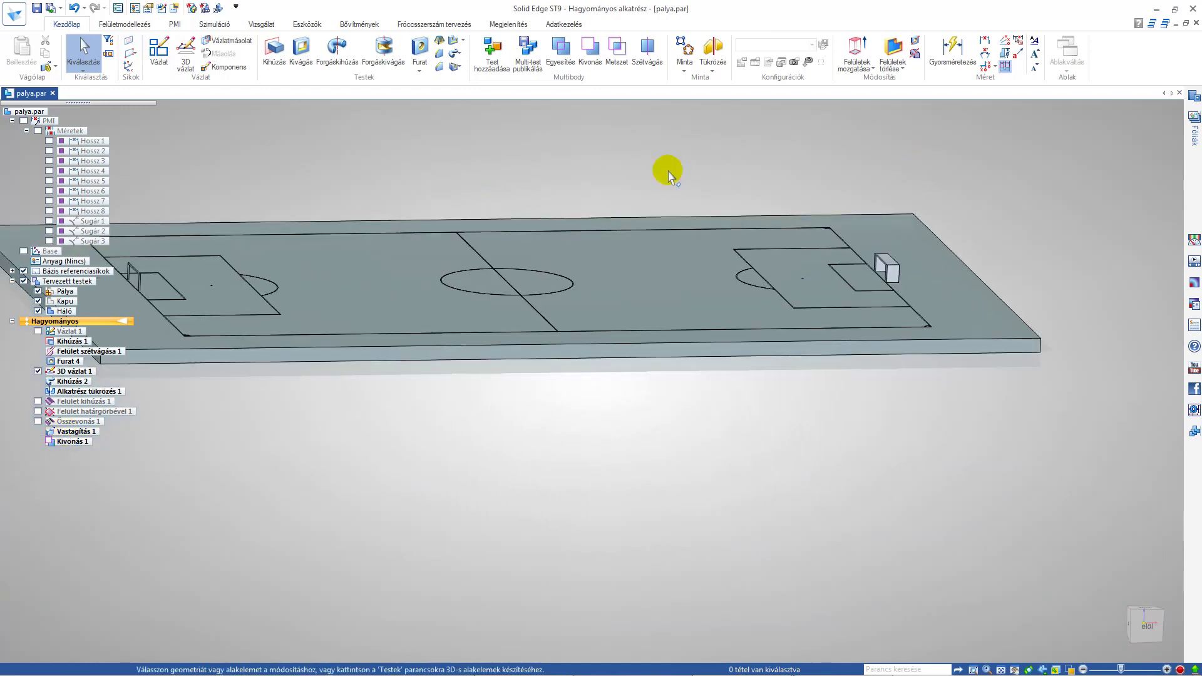
{"action": "left_click", "coordinate": [38, 291]}
{"action": "scroll", "coordinate": [599, 345], "scroll_direction": "down", "scroll_amount": 2}
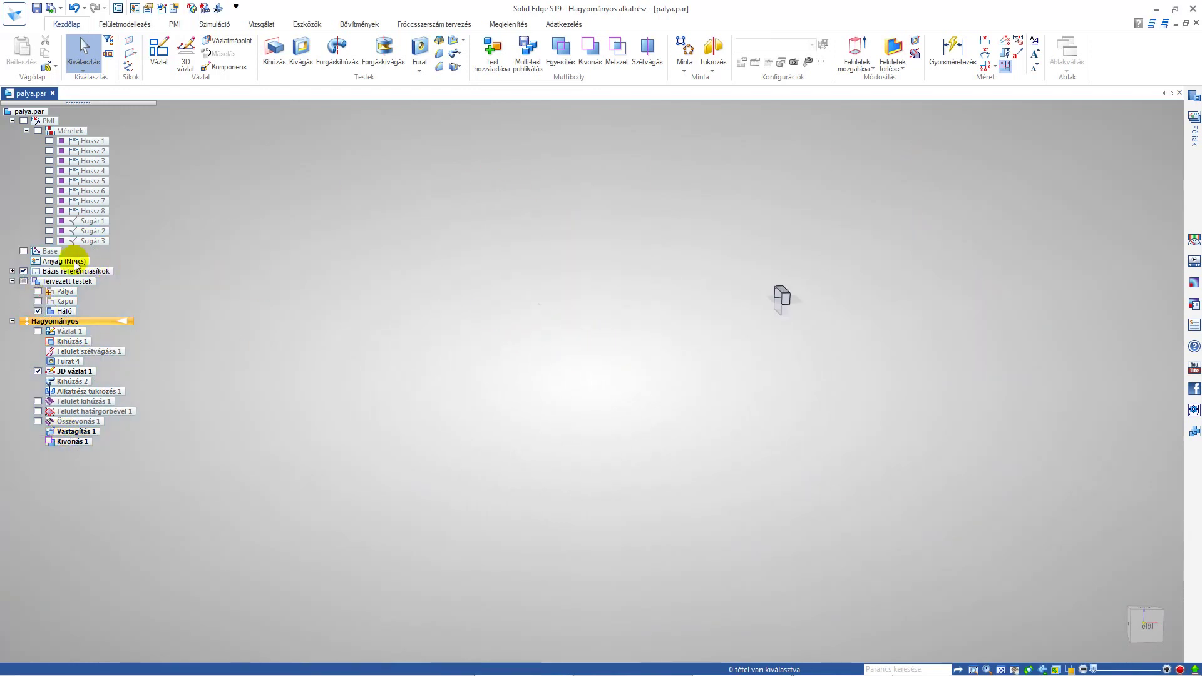
Mirror the Háló net body about the base YZ plane to the opposite end of the pitch
{"action": "left_click", "coordinate": [713, 67]}
{"action": "left_click", "coordinate": [737, 94]}
{"action": "right_click", "coordinate": [704, 259]}
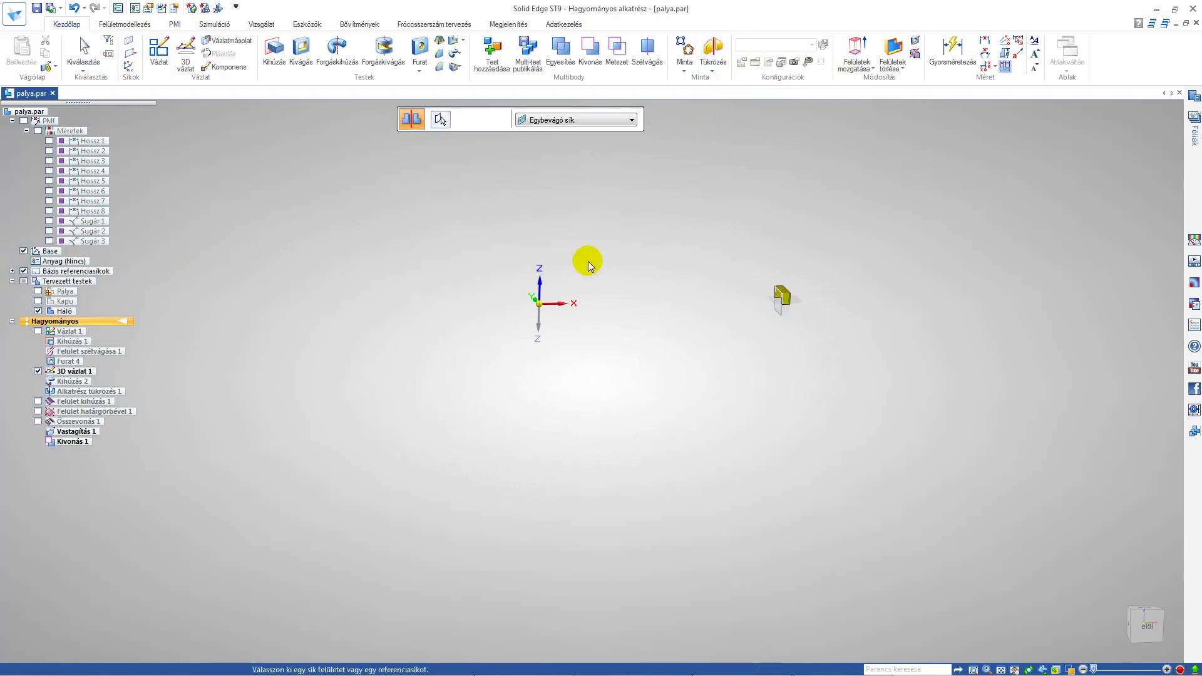
{"action": "left_click", "coordinate": [534, 285]}
{"action": "left_click", "coordinate": [482, 118]}
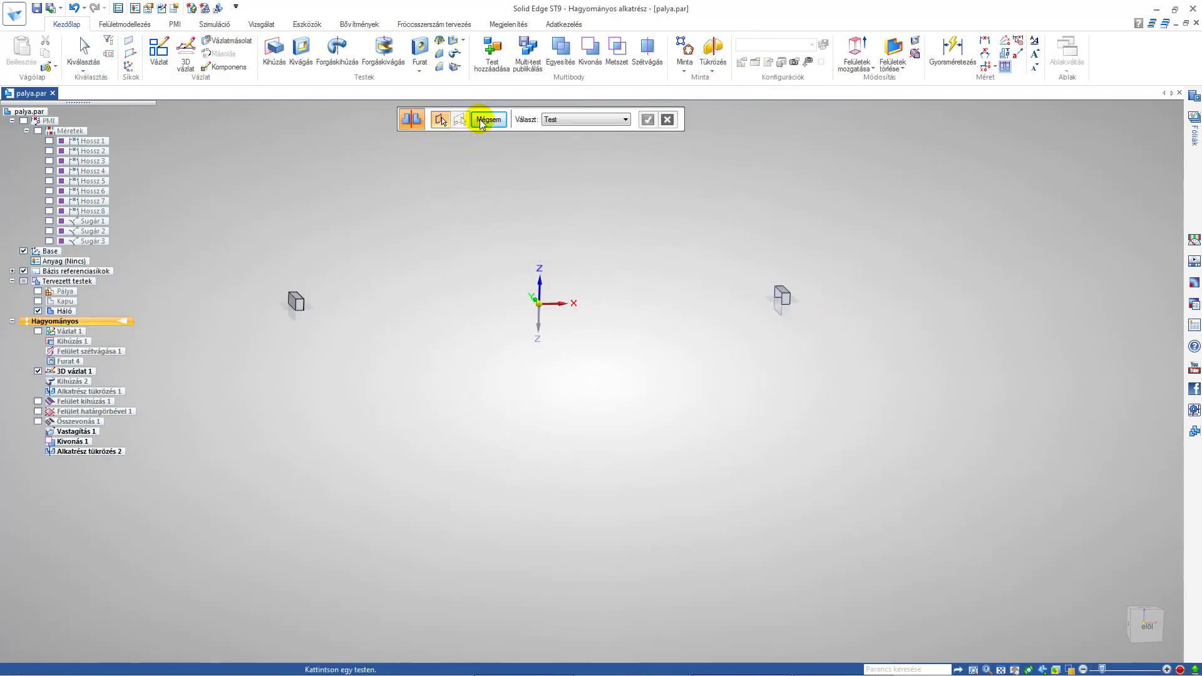
{"action": "left_click", "coordinate": [481, 205]}
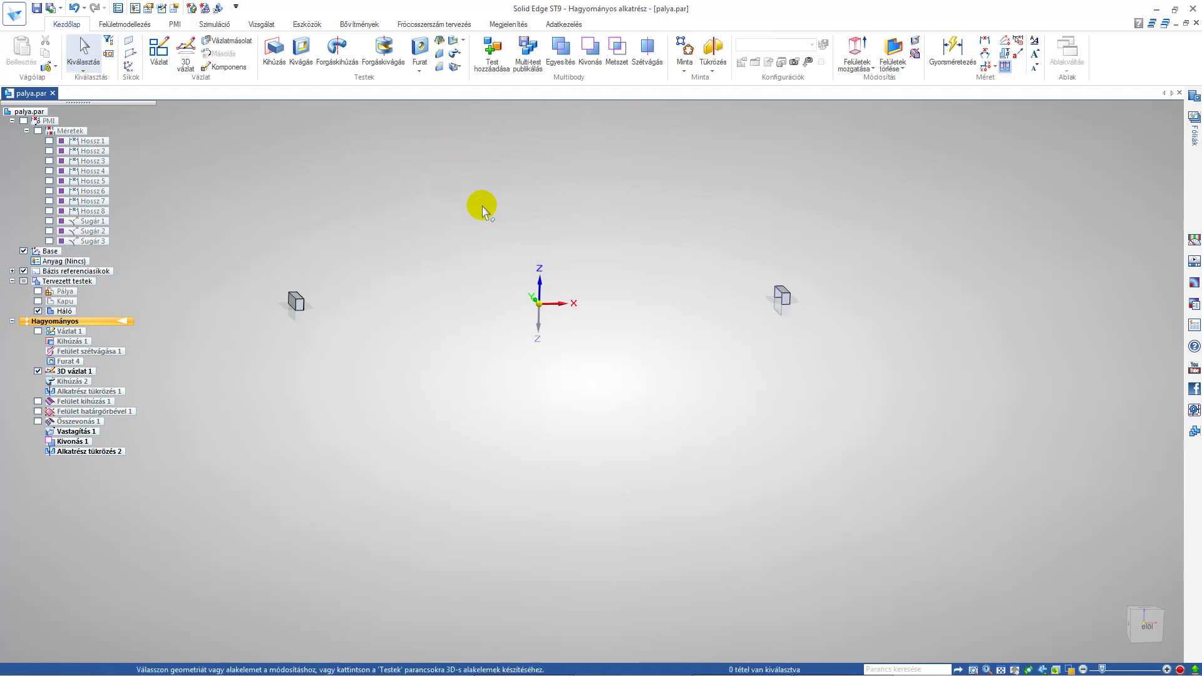
Show the Pálya and Kapu bodies again and set the view style to High Quality
{"action": "left_click", "coordinate": [38, 291]}
{"action": "middle_click_drag", "start_coordinate": [316, 427], "coordinate": [559, 36]}
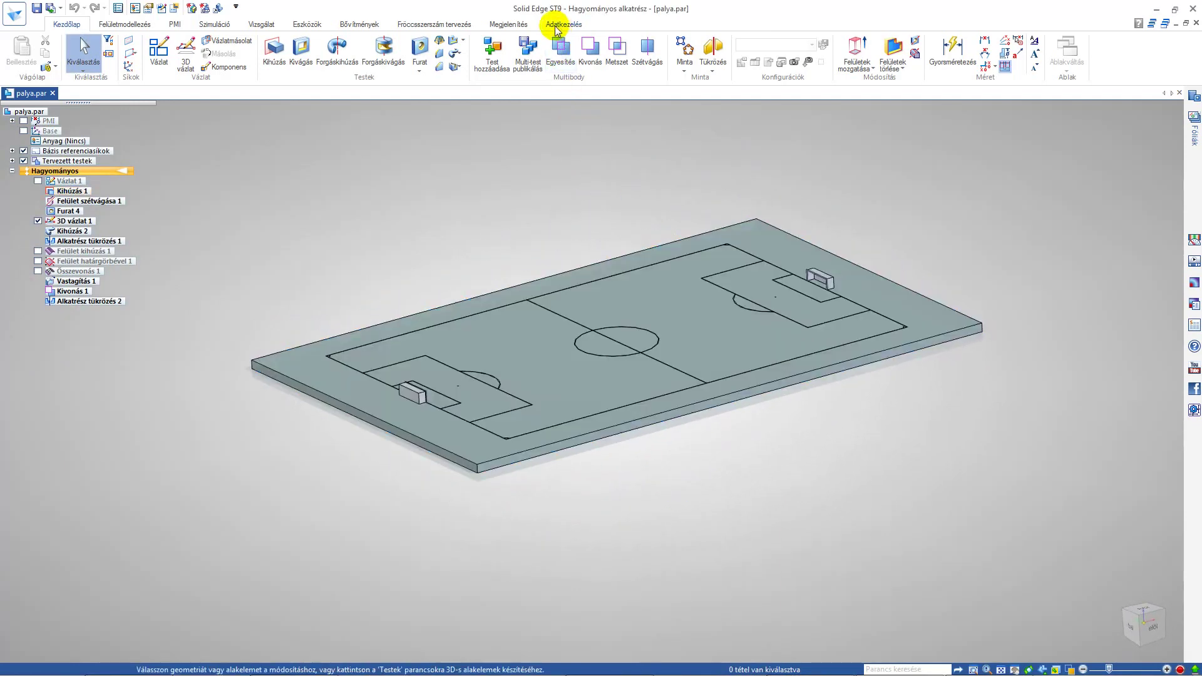
{"action": "left_click", "coordinate": [508, 24]}
{"action": "left_click", "coordinate": [561, 53]}
{"action": "left_click", "coordinate": [555, 78]}
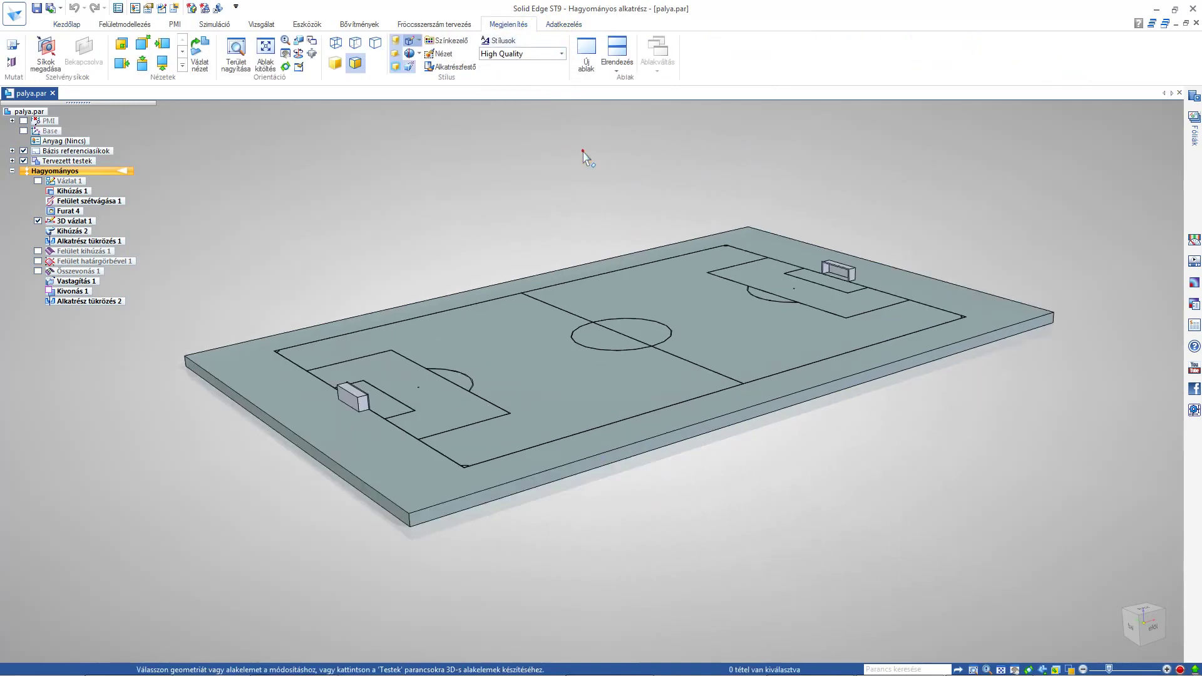
{"action": "left_click", "coordinate": [411, 54]}
{"action": "mouse_move", "coordinate": [519, 216]}
{"action": "middle_mouse_down"}
{"action": "mouse_move", "coordinate": [576, 327]}
{"action": "mouse_move", "coordinate": [537, 172]}
{"action": "mouse_move", "coordinate": [503, 221]}
{"action": "middle_mouse_up"}
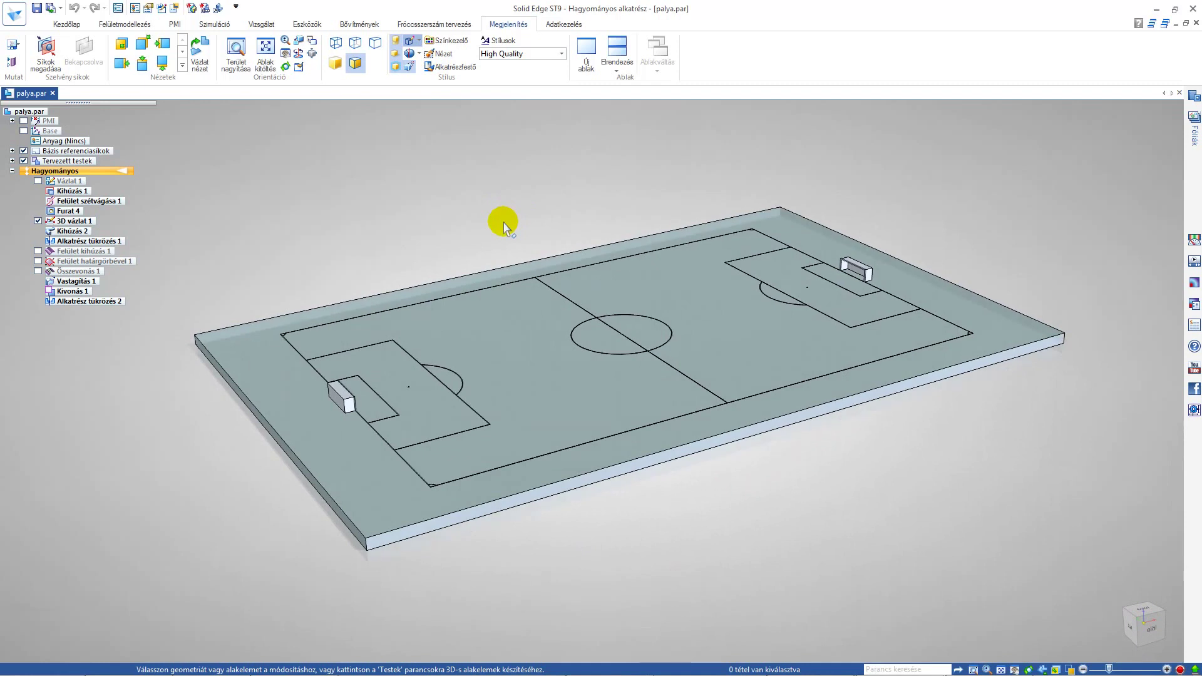
Send the current view to KeyShot for rendering and set the environment size to 350
{"action": "left_click", "coordinate": [311, 24]}
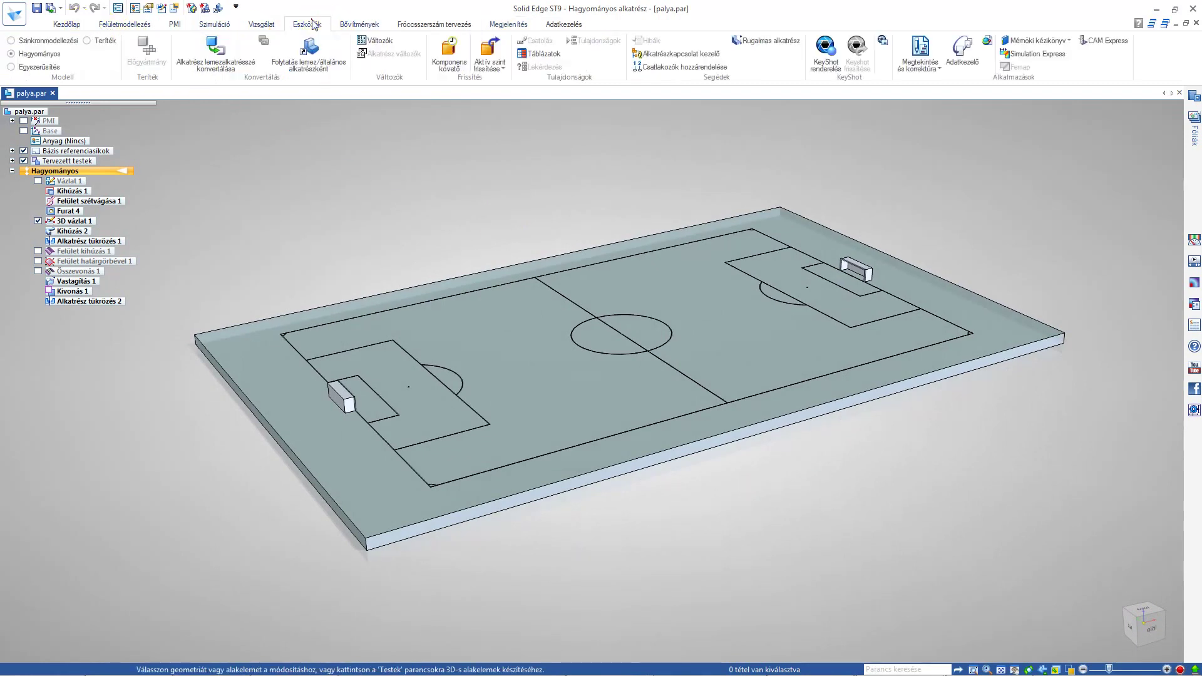
{"action": "left_click", "coordinate": [825, 53]}
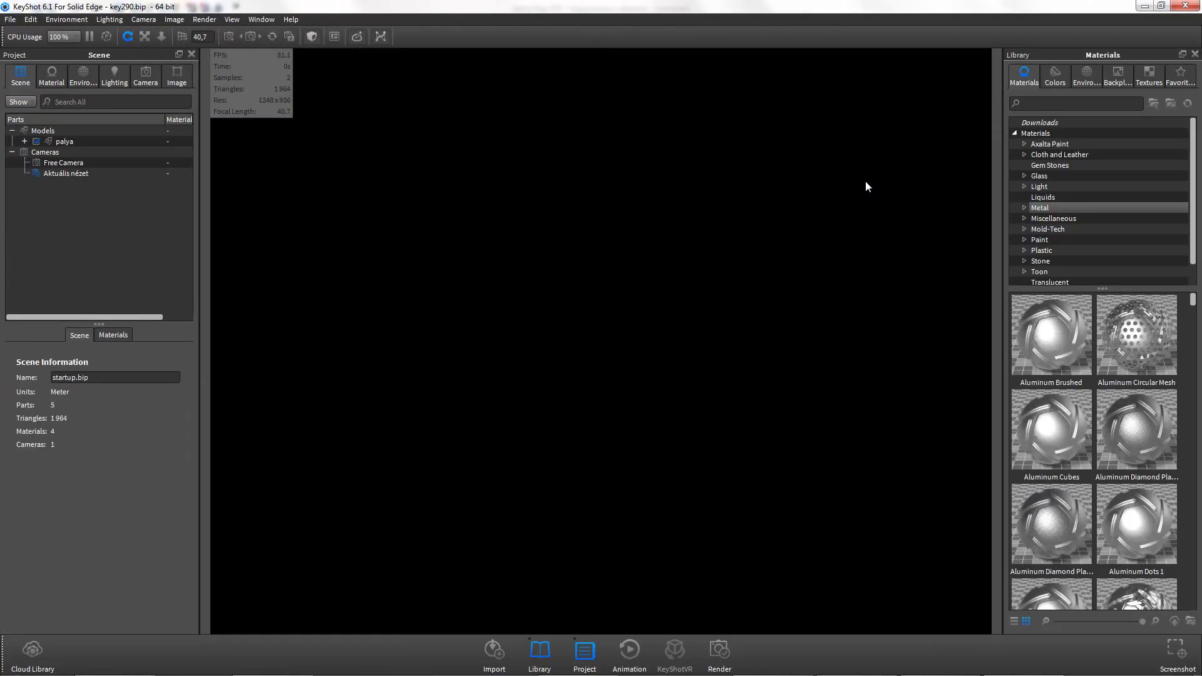
{"action": "left_click", "coordinate": [76, 76]}
{"action": "left_click_drag", "start_coordinate": [165, 294], "coordinate": [105, 299]}
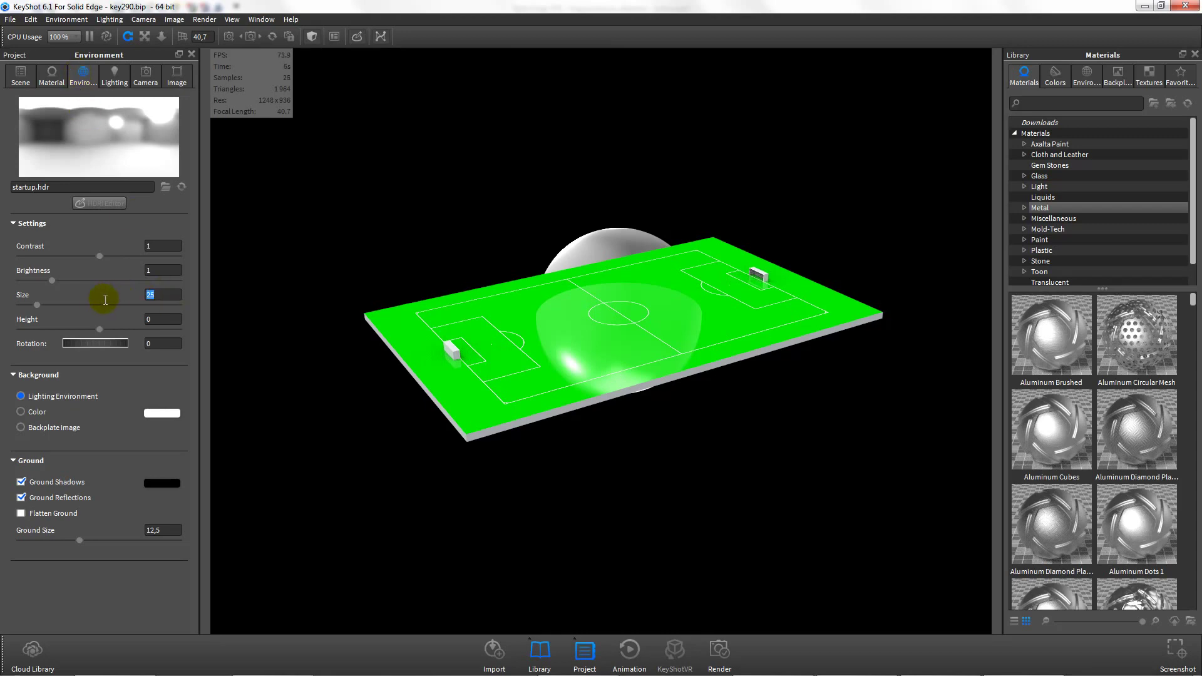
{"action": "type", "text": "350"}
{"action": "key", "text": "Tab"}
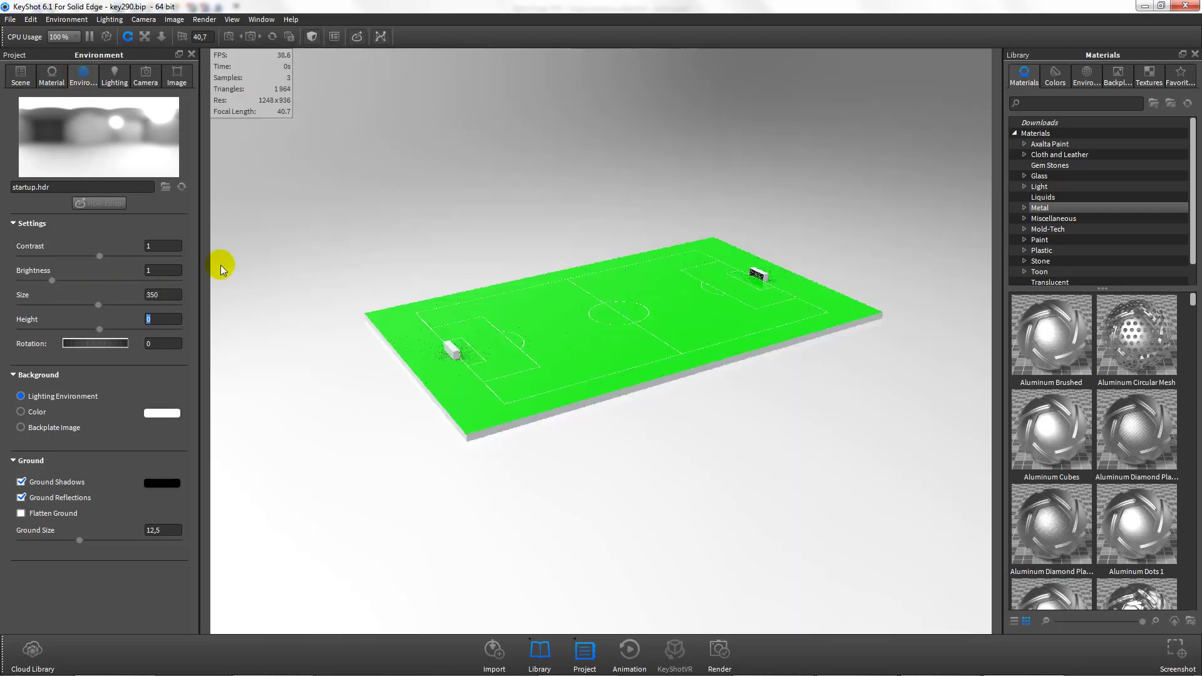
Light the scene with the Desaturated with Panels environment and set the environment size to 550
{"action": "left_click_drag", "start_coordinate": [448, 482], "coordinate": [526, 462]}
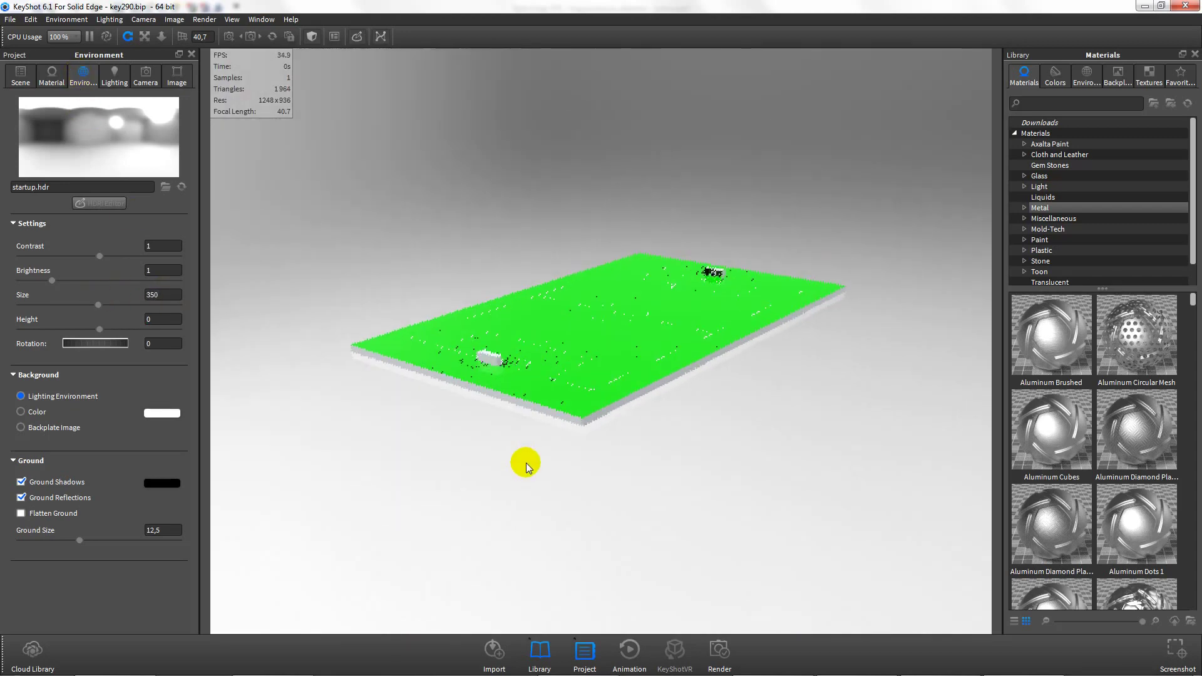
{"action": "left_click", "coordinate": [1085, 78]}
{"action": "left_click", "coordinate": [1047, 332]}
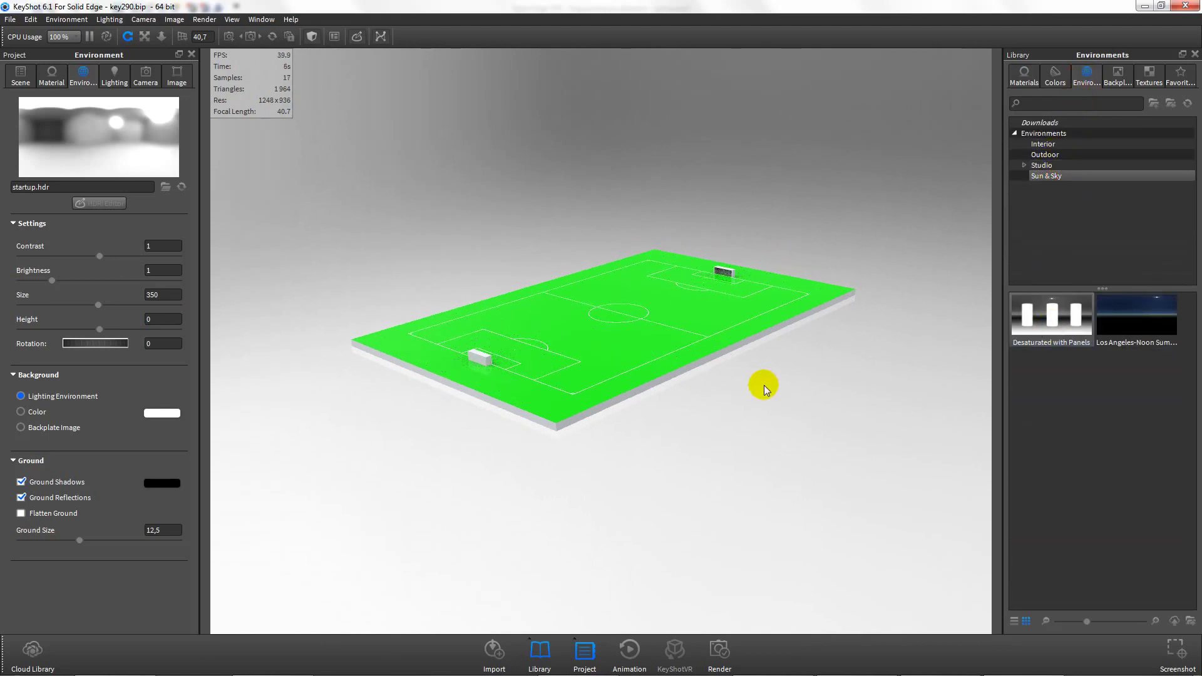
{"action": "left_click_drag", "start_coordinate": [1052, 316], "coordinate": [752, 398]}
{"action": "mouse_move", "coordinate": [498, 231]}
{"action": "left_mouse_down", "text": "ctrl"}
{"action": "mouse_move", "coordinate": [569, 207]}
{"action": "mouse_move", "coordinate": [791, 174]}
{"action": "mouse_move", "coordinate": [509, 180]}
{"action": "mouse_move", "coordinate": [573, 175]}
{"action": "mouse_move", "coordinate": [531, 200]}
{"action": "mouse_move", "coordinate": [511, 260]}
{"action": "mouse_move", "coordinate": [507, 231]}
{"action": "left_mouse_up", "text": "ctrl"}
{"action": "type", "text": "550"}
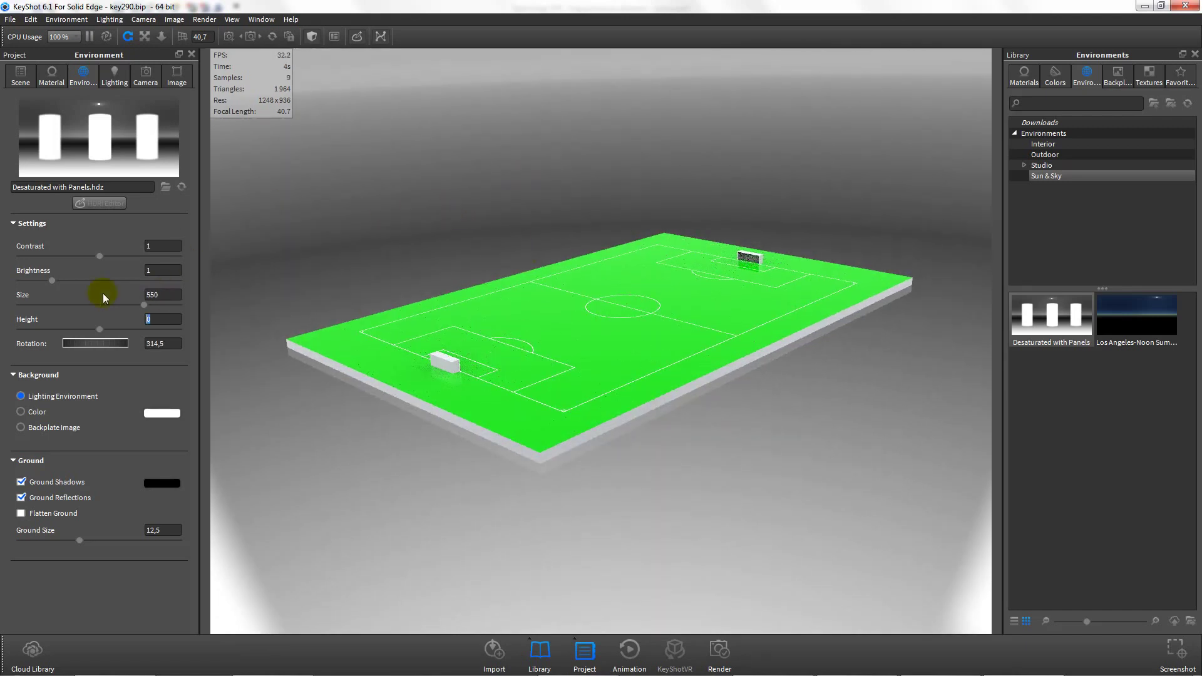
{"action": "key", "text": "Tab"}
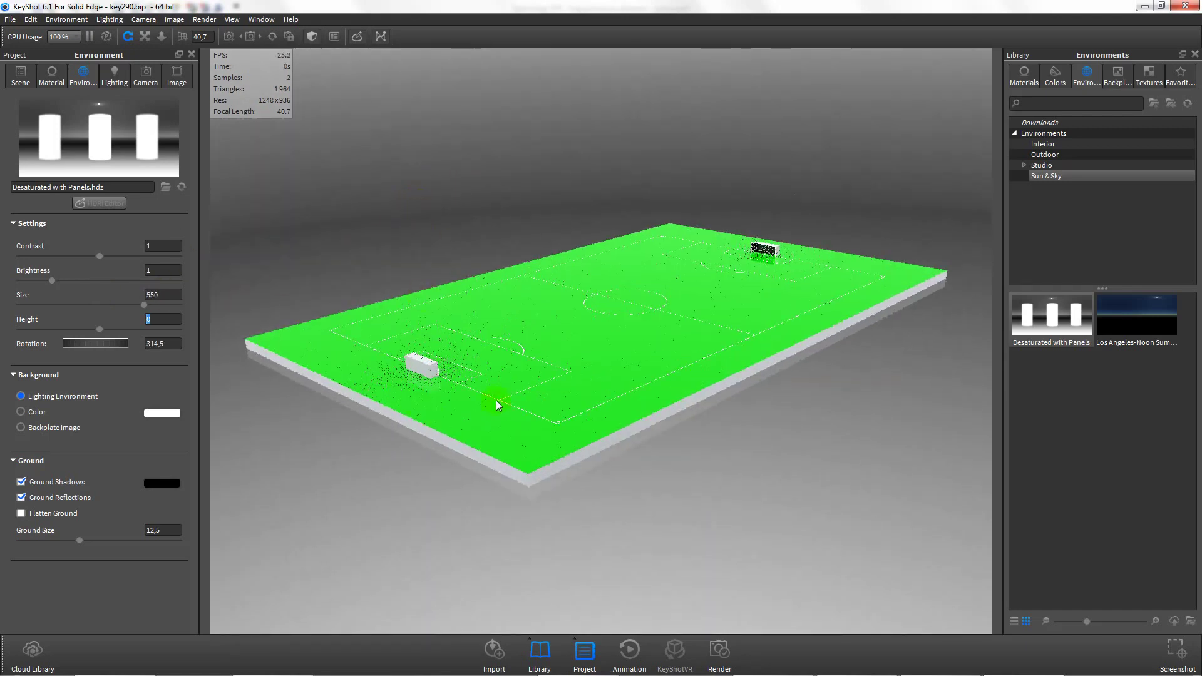
Find the matte materials in the library and assign Matte White to the goal net part palya.par:0.1.1
{"action": "left_click", "coordinate": [21, 75]}
{"action": "left_click", "coordinate": [25, 141]}
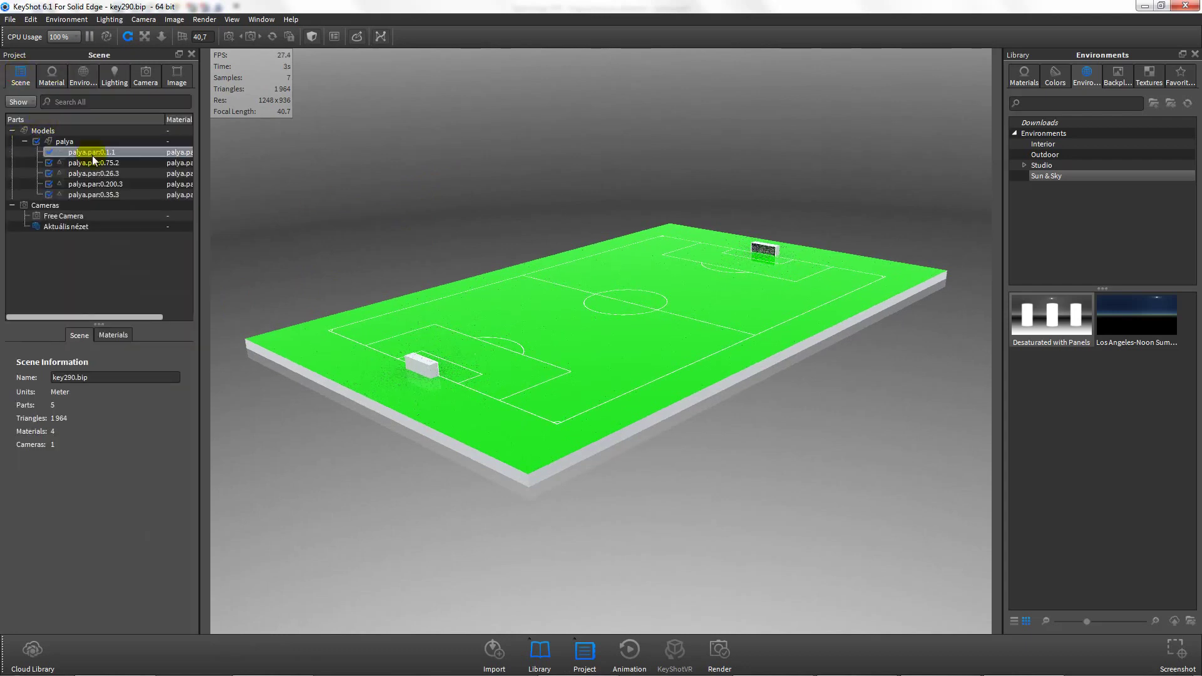
{"action": "left_click", "coordinate": [91, 153]}
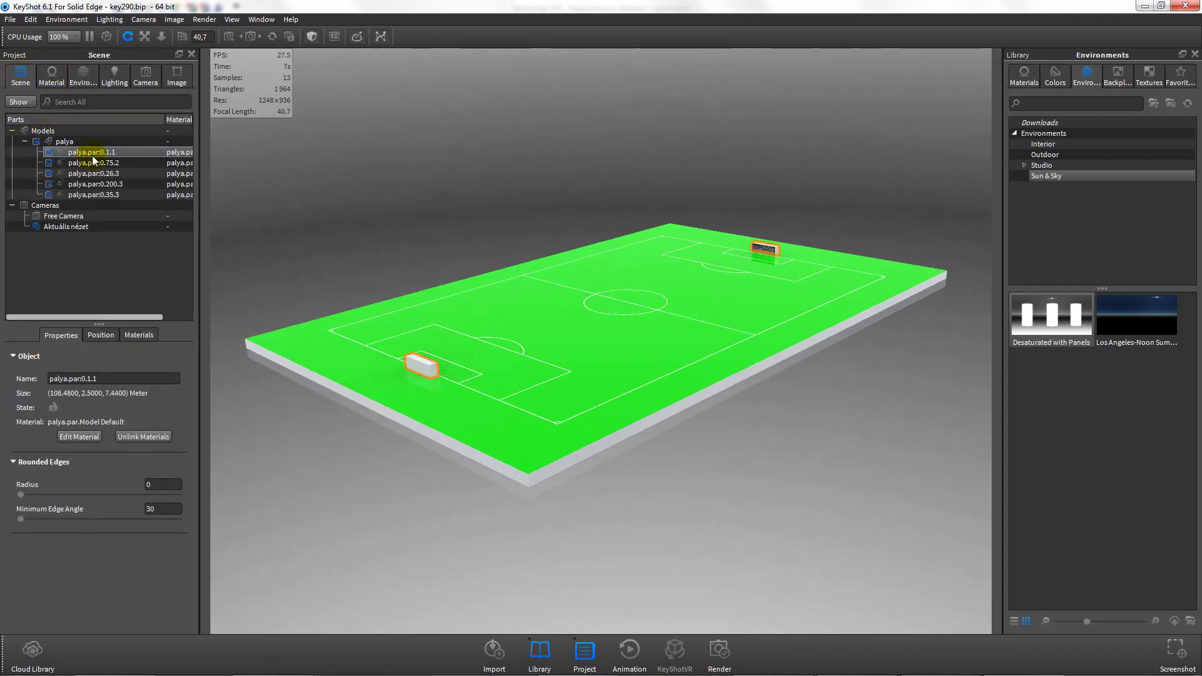
{"action": "left_click", "coordinate": [1025, 74]}
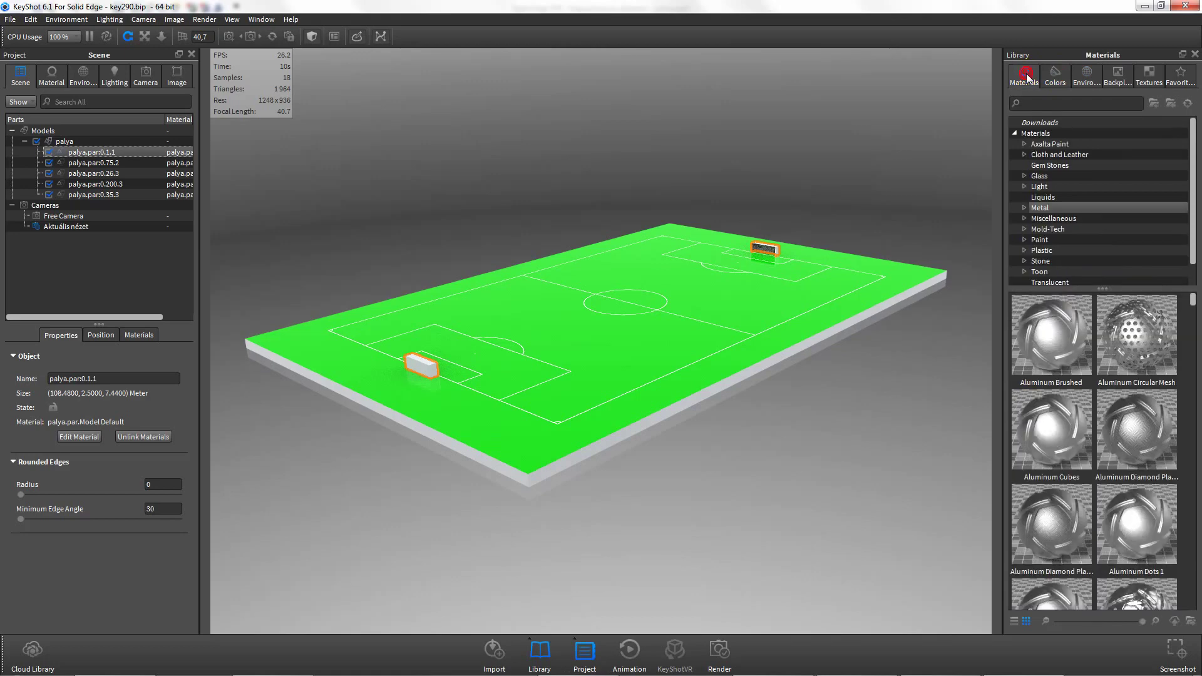
{"action": "left_click", "coordinate": [1040, 104]}
{"action": "type", "text": "matte"}
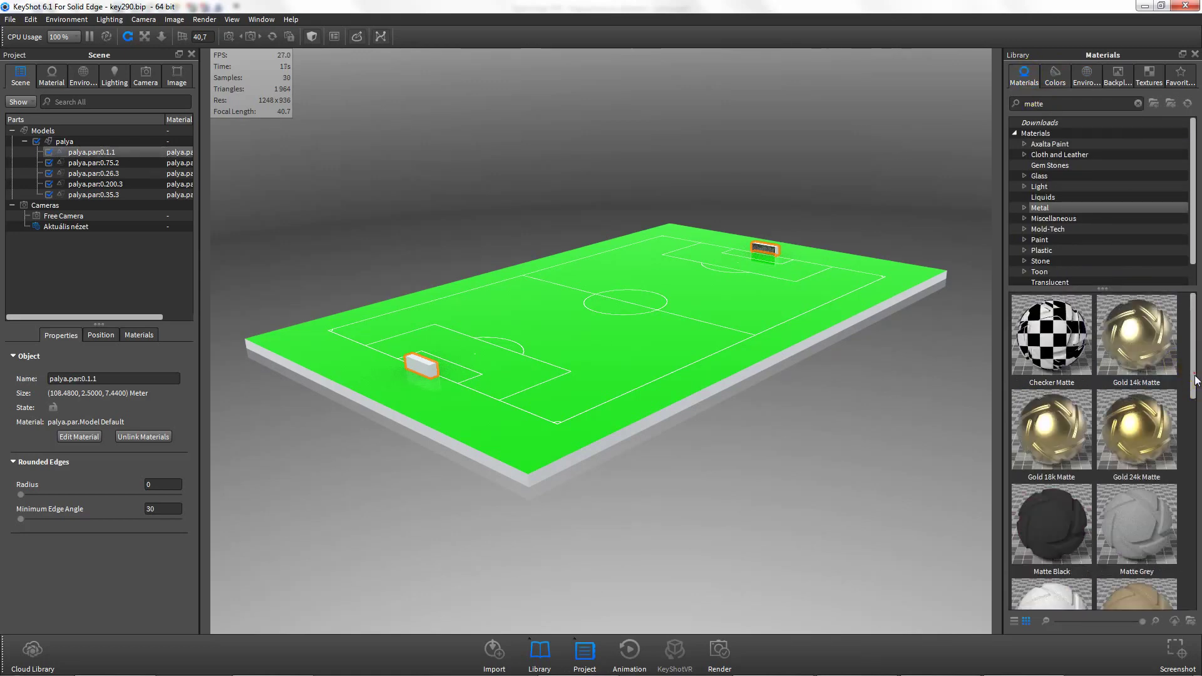
{"action": "left_click_drag", "start_coordinate": [1192, 381], "coordinate": [1193, 440]}
{"action": "left_click_drag", "start_coordinate": [1061, 442], "coordinate": [103, 156]}
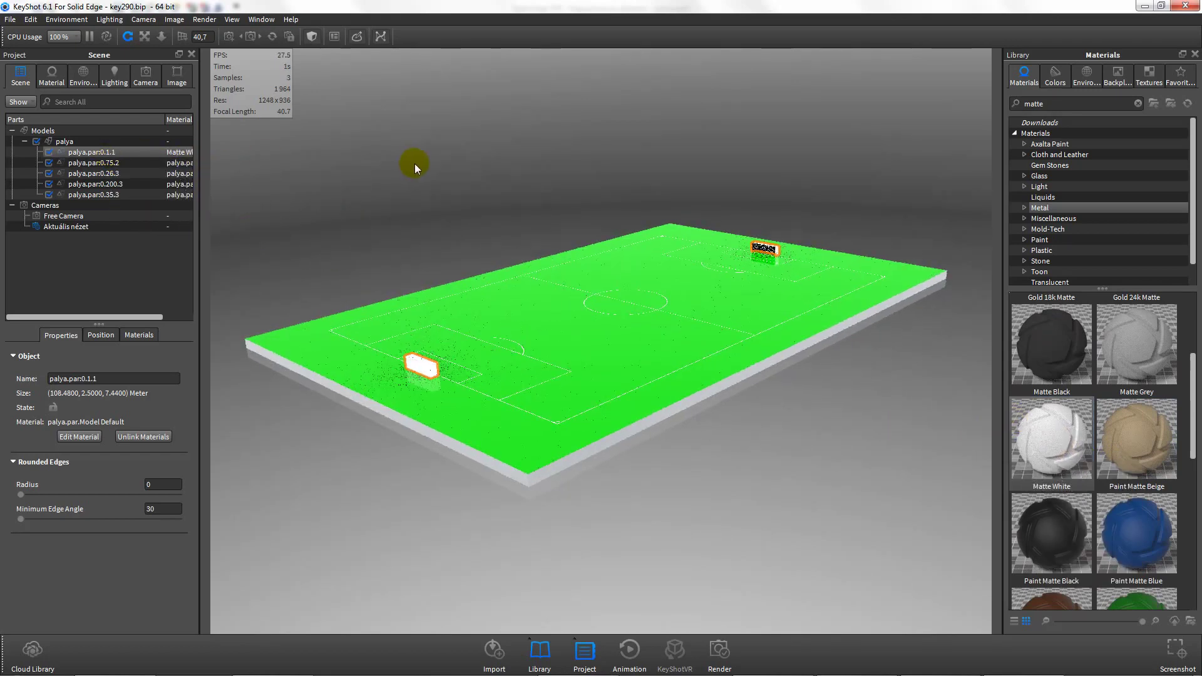
{"action": "scroll", "coordinate": [1136, 451], "scroll_direction": "down", "scroll_amount": 3}
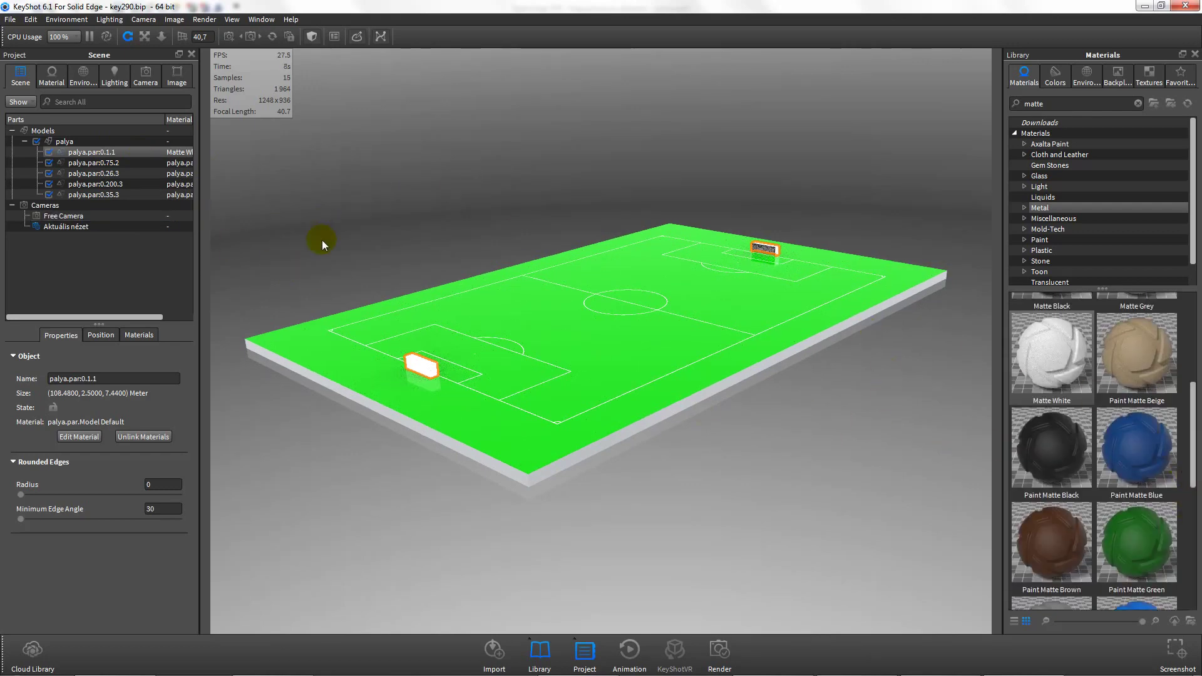
Apply the hexagon_net texture from the MF folder to the near goal's net as an opacity map
{"action": "scroll", "coordinate": [396, 370], "scroll_direction": "up", "scroll_amount": 3}
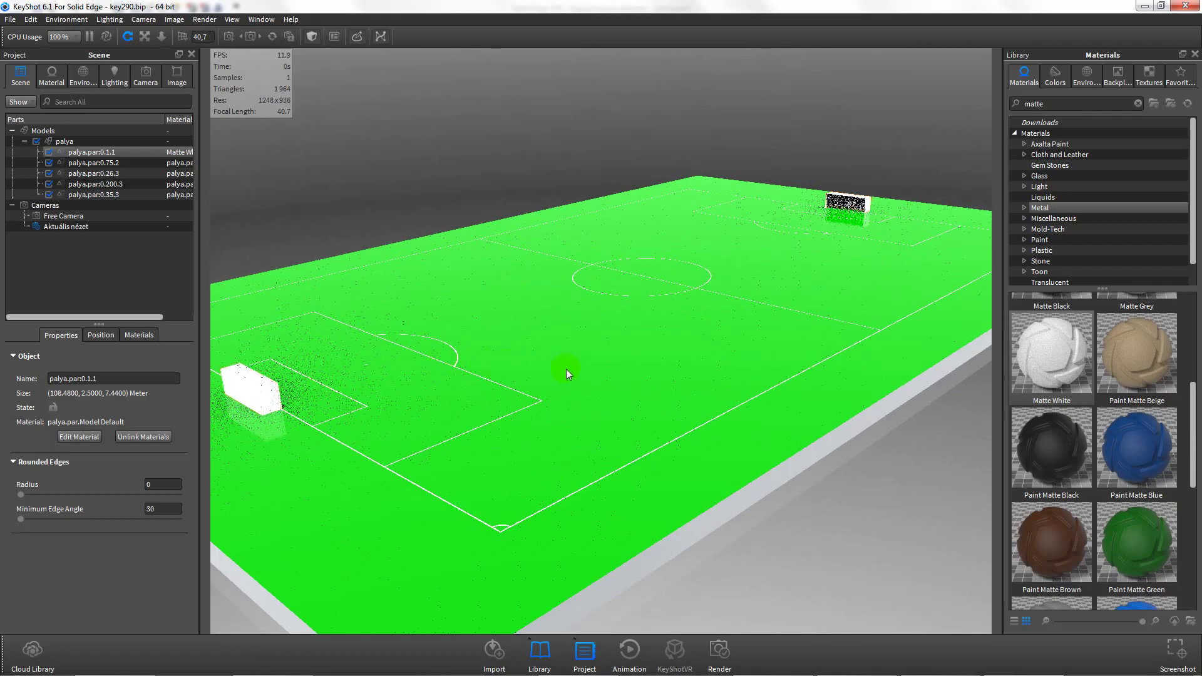
{"action": "middle_click_drag", "start_coordinate": [566, 370], "coordinate": [945, 320]}
{"action": "scroll", "coordinate": [610, 338], "scroll_direction": "up", "scroll_amount": 6}
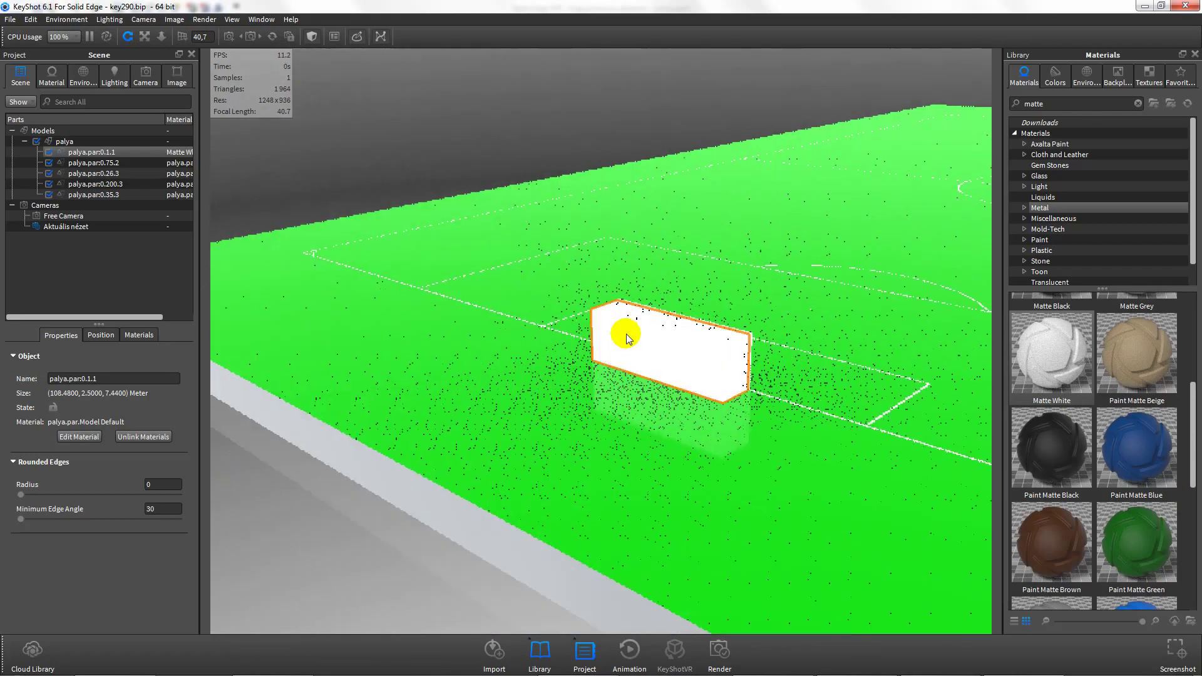
{"action": "scroll", "coordinate": [582, 348], "scroll_direction": "up", "scroll_amount": 2}
{"action": "scroll", "coordinate": [555, 351], "scroll_direction": "down", "scroll_amount": 4}
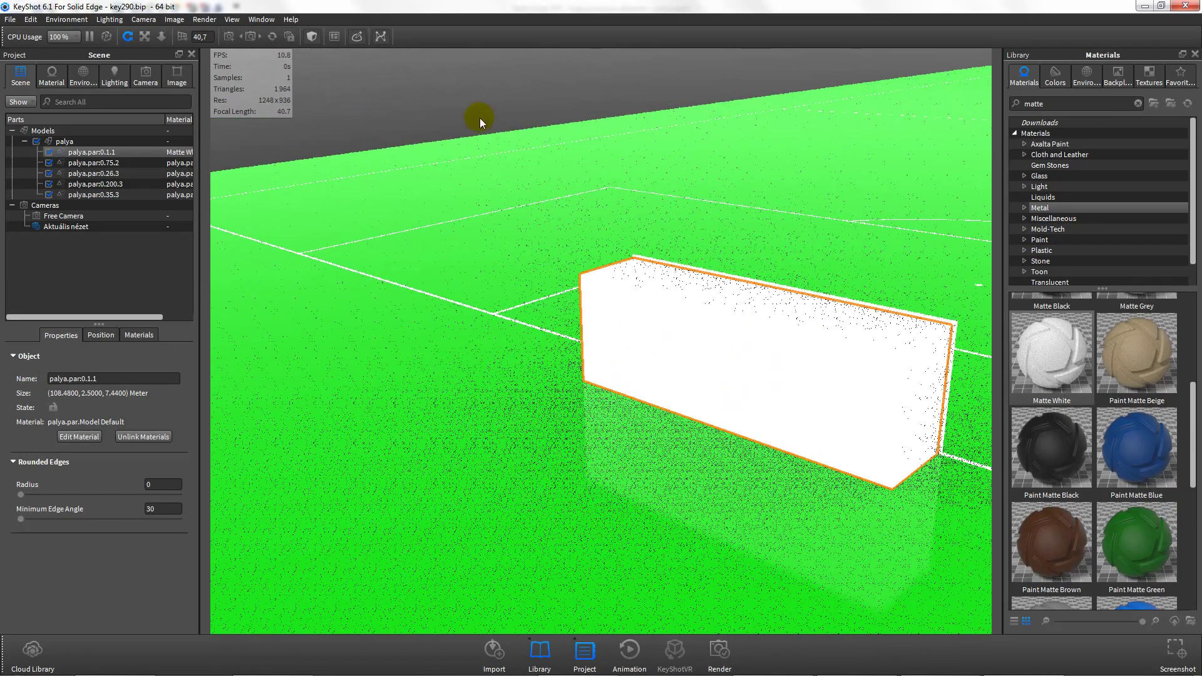
{"action": "scroll", "coordinate": [480, 118], "scroll_direction": "down", "scroll_amount": 1}
{"action": "left_click", "coordinate": [1148, 77]}
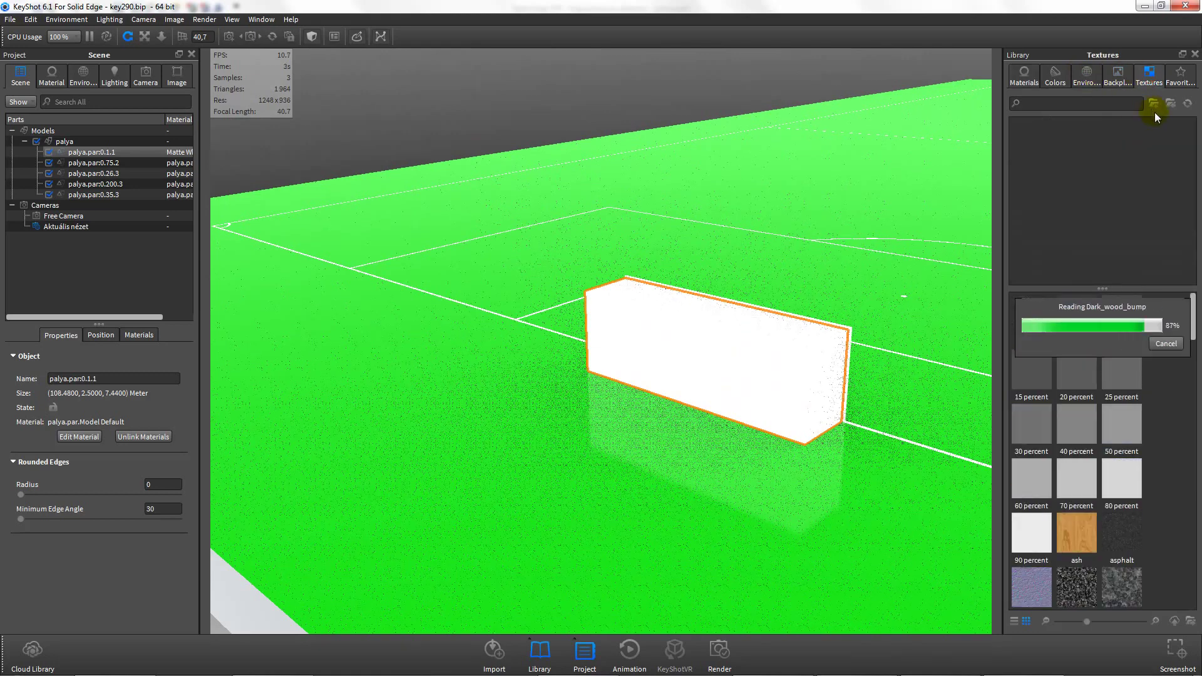
{"action": "left_click", "coordinate": [1037, 186]}
{"action": "left_click", "coordinate": [1043, 185]}
{"action": "left_click_drag", "start_coordinate": [1080, 319], "coordinate": [748, 366]}
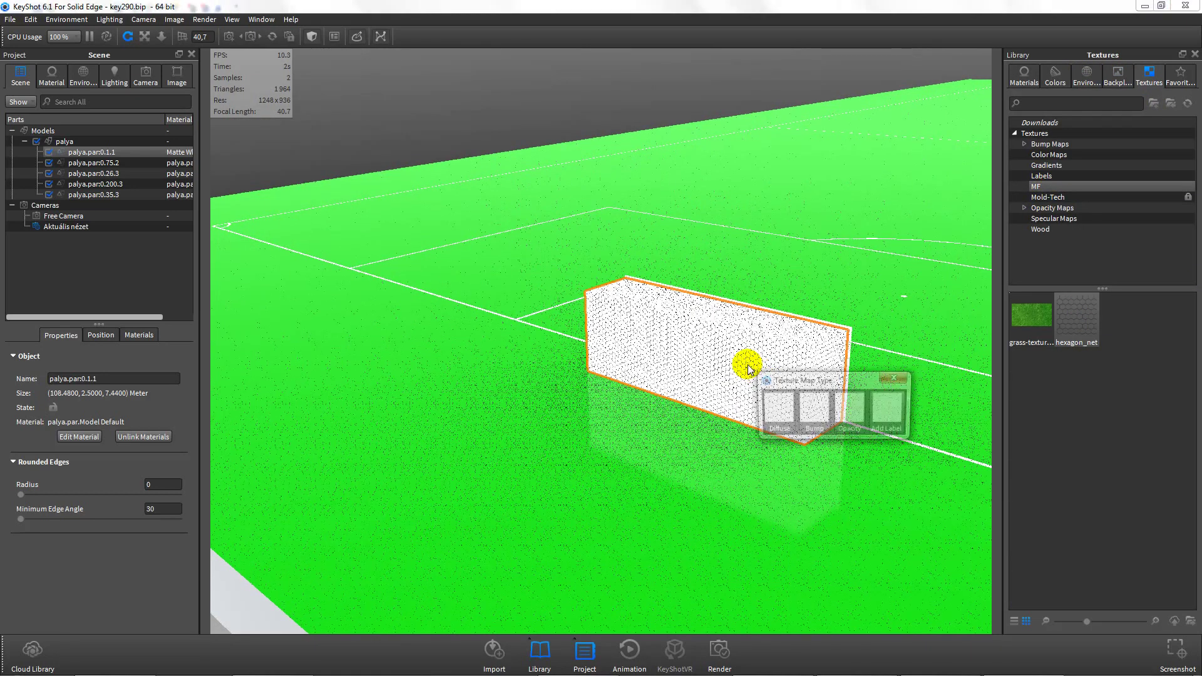
{"action": "left_click", "coordinate": [850, 411]}
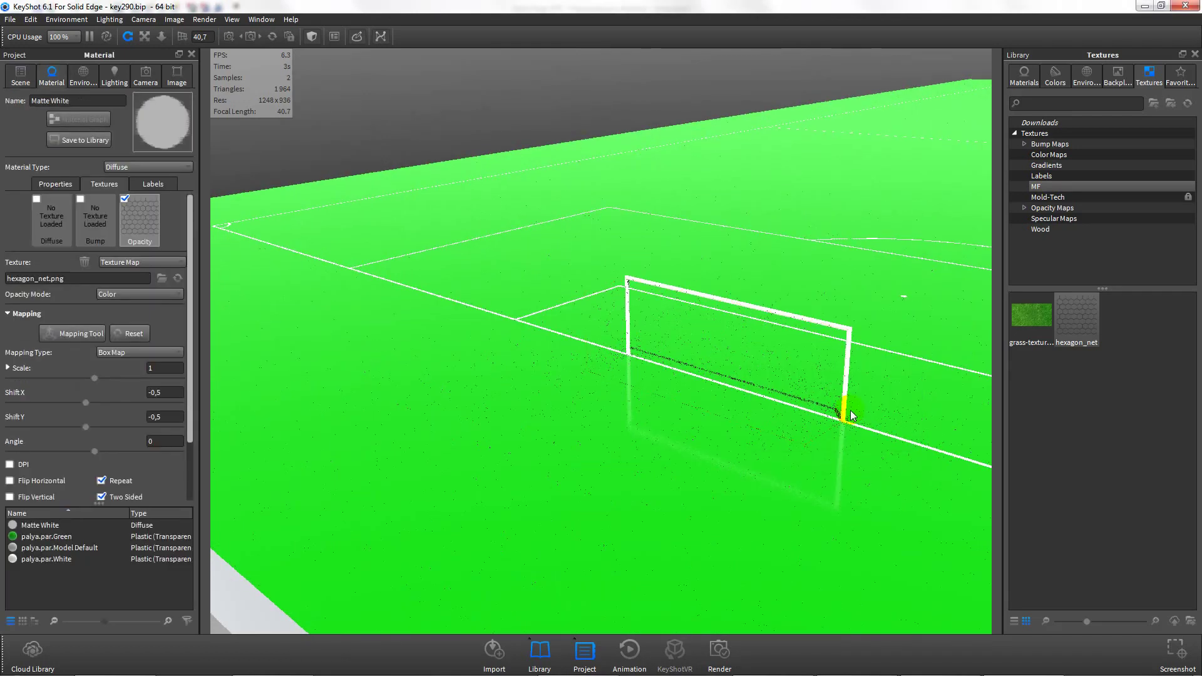
Set the opacity mode of the net's hexagon_net texture to Alpha
{"action": "left_click", "coordinate": [144, 295]}
{"action": "left_click", "coordinate": [146, 320]}
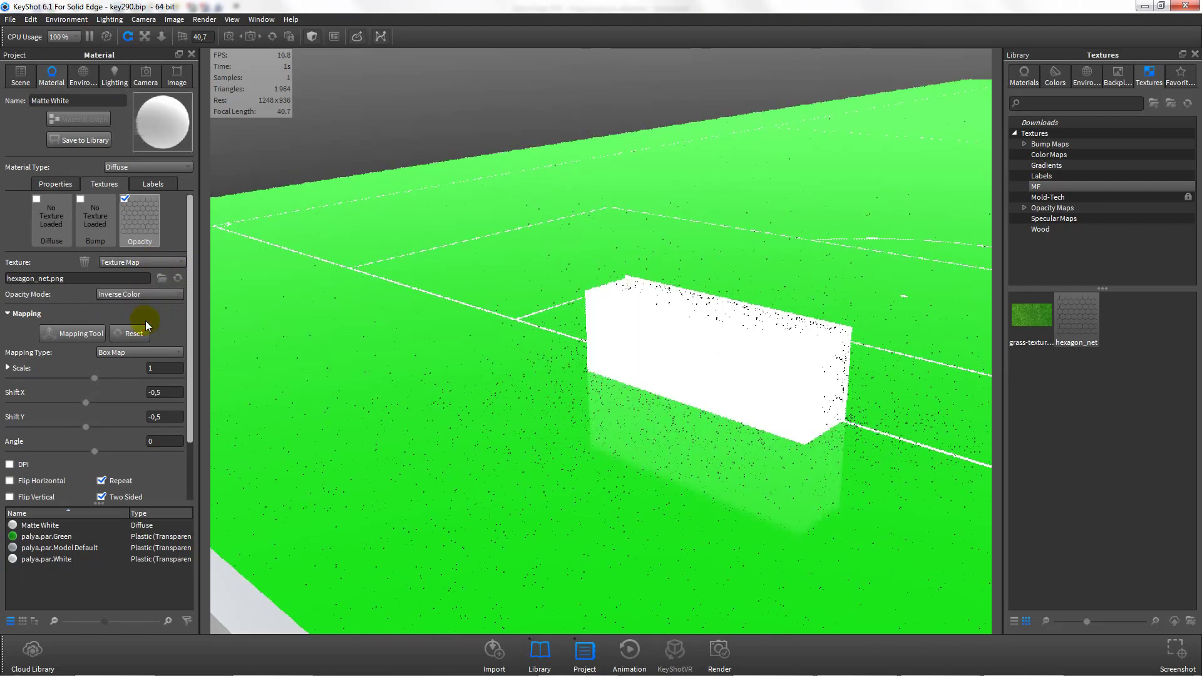
{"action": "left_click", "coordinate": [150, 295]}
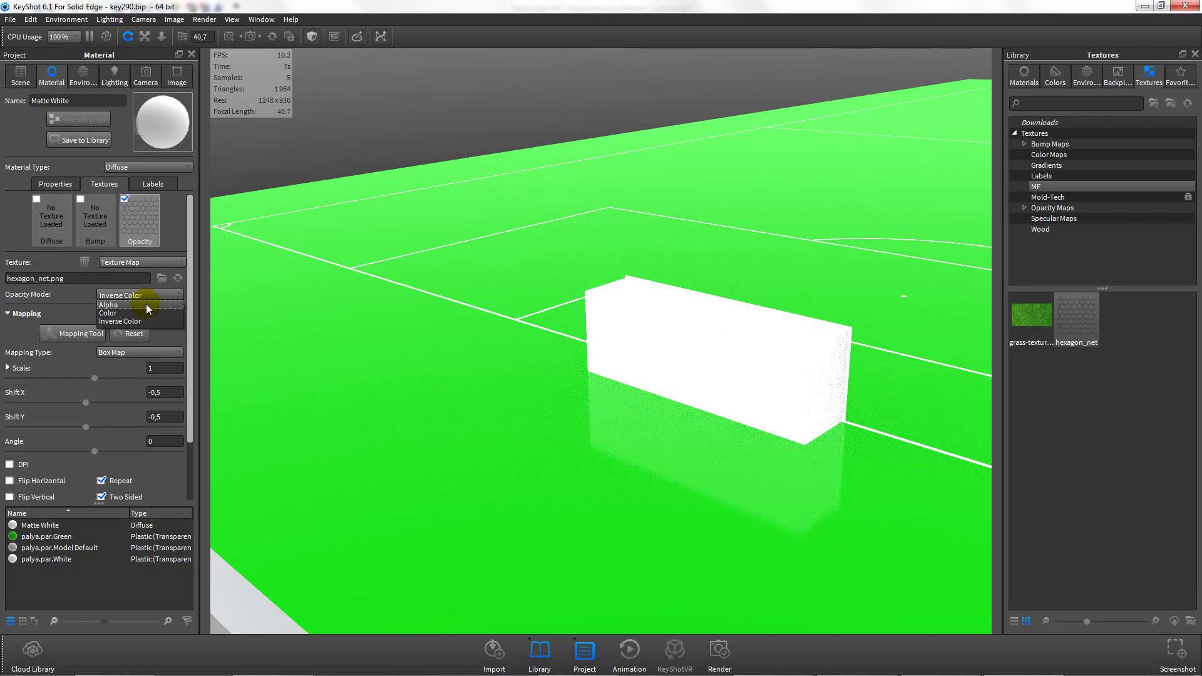
{"action": "left_click", "coordinate": [148, 306]}
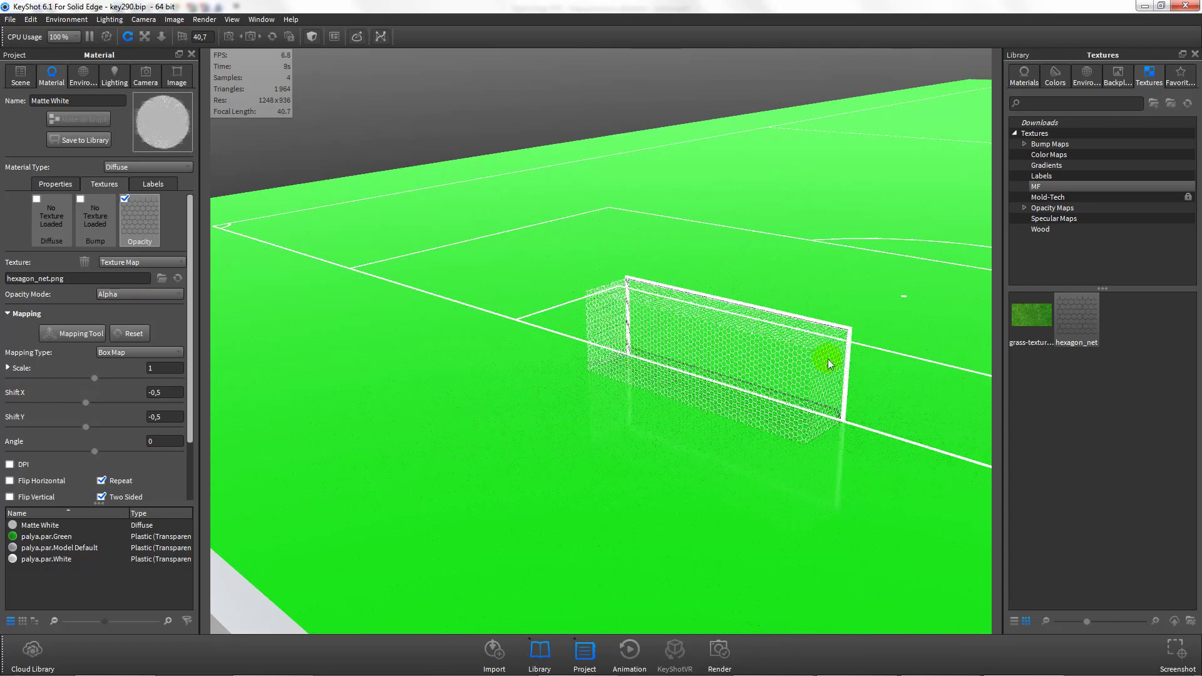
Apply Paint Matte Green to the pitch surface and add the grass texture to it as a bump map
{"action": "left_click", "coordinate": [1025, 77]}
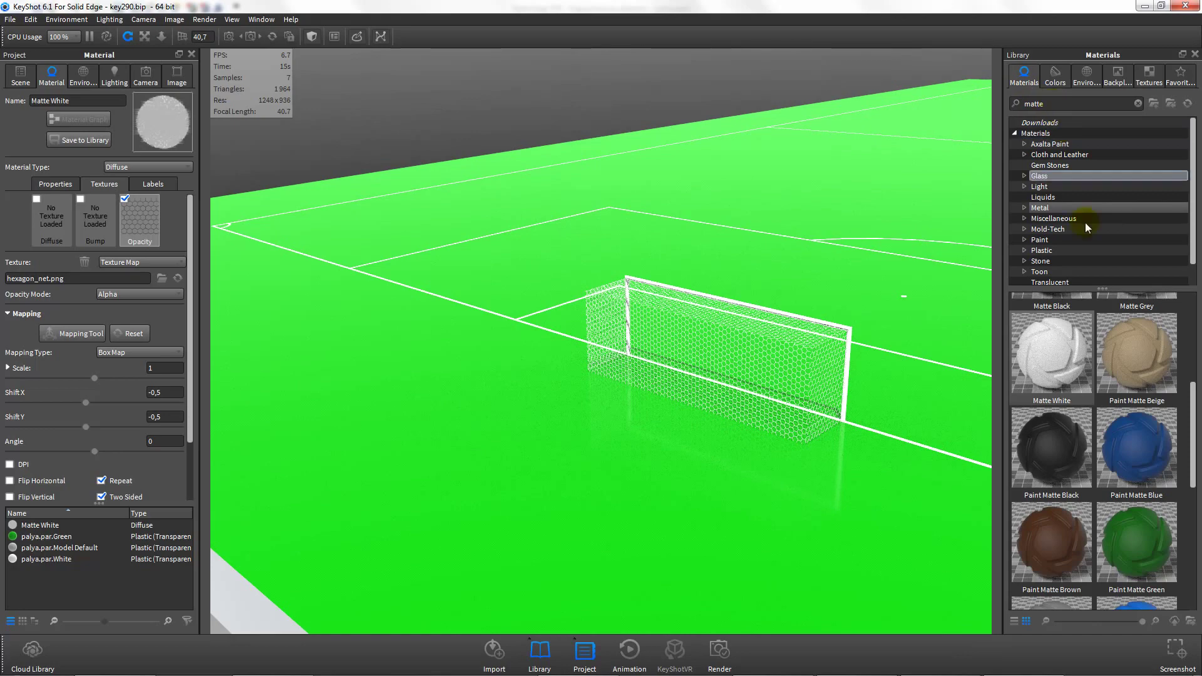
{"action": "mouse_move", "coordinate": [1136, 543]}
{"action": "left_mouse_down"}
{"action": "mouse_move", "coordinate": [1045, 566]}
{"action": "mouse_move", "coordinate": [791, 495]}
{"action": "left_mouse_up"}
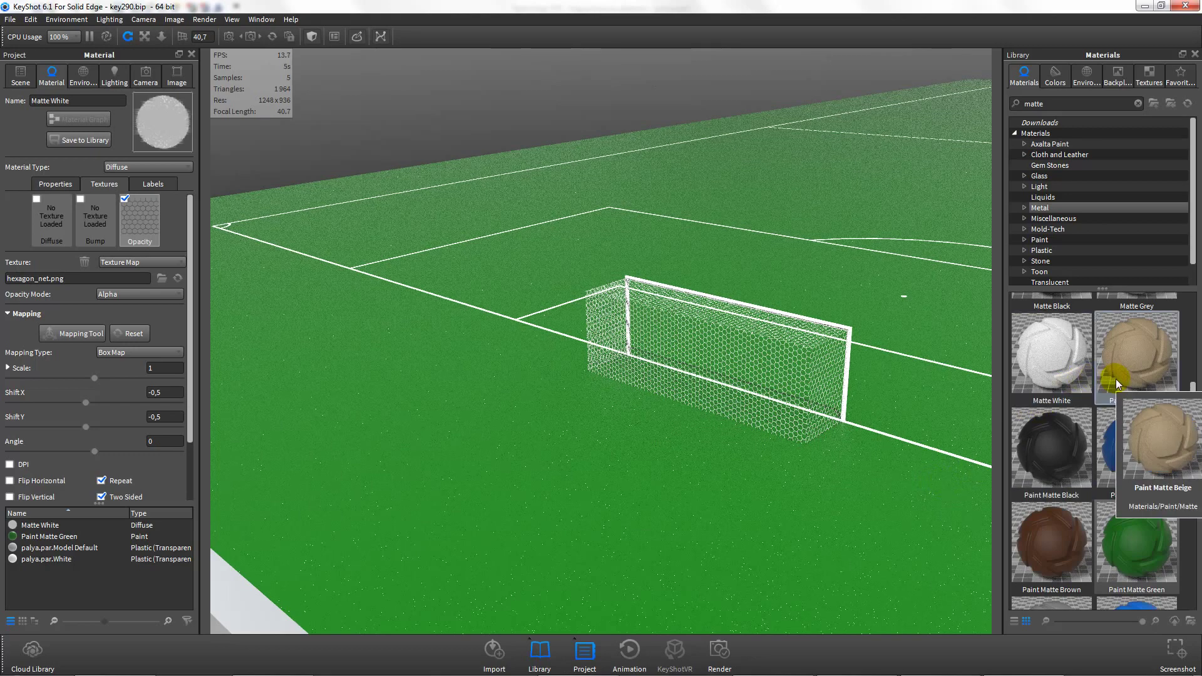
{"action": "left_click", "coordinate": [1085, 78]}
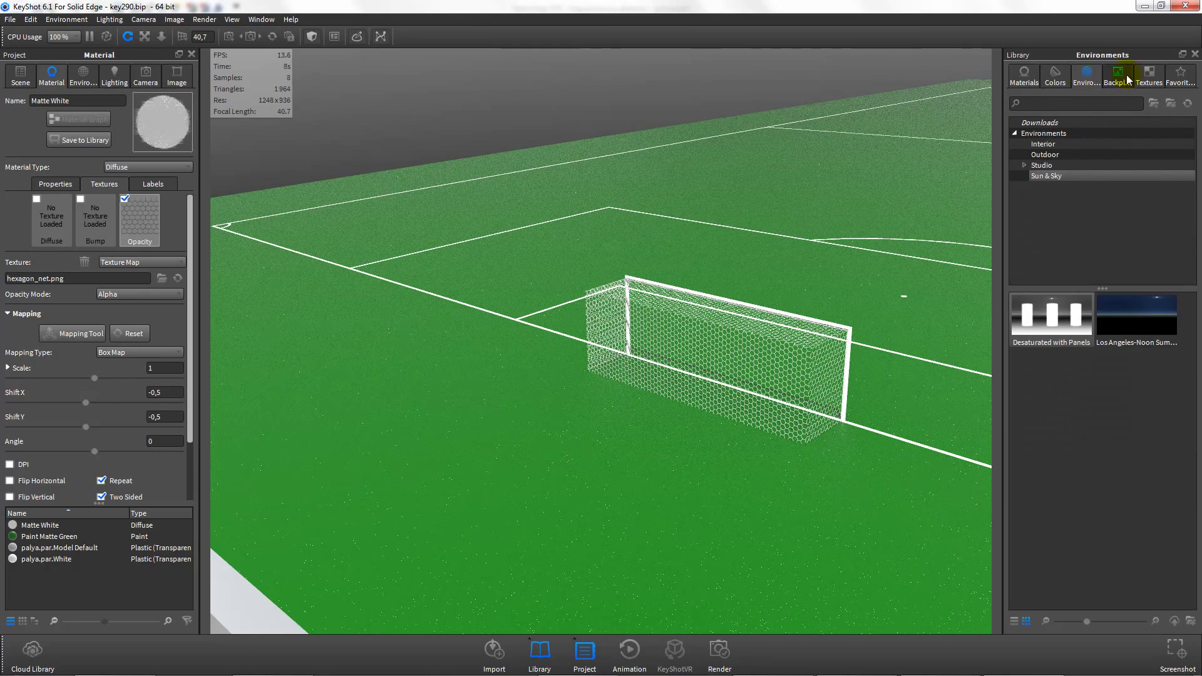
{"action": "left_click", "coordinate": [1149, 75]}
{"action": "left_click_drag", "start_coordinate": [1033, 318], "coordinate": [713, 478]}
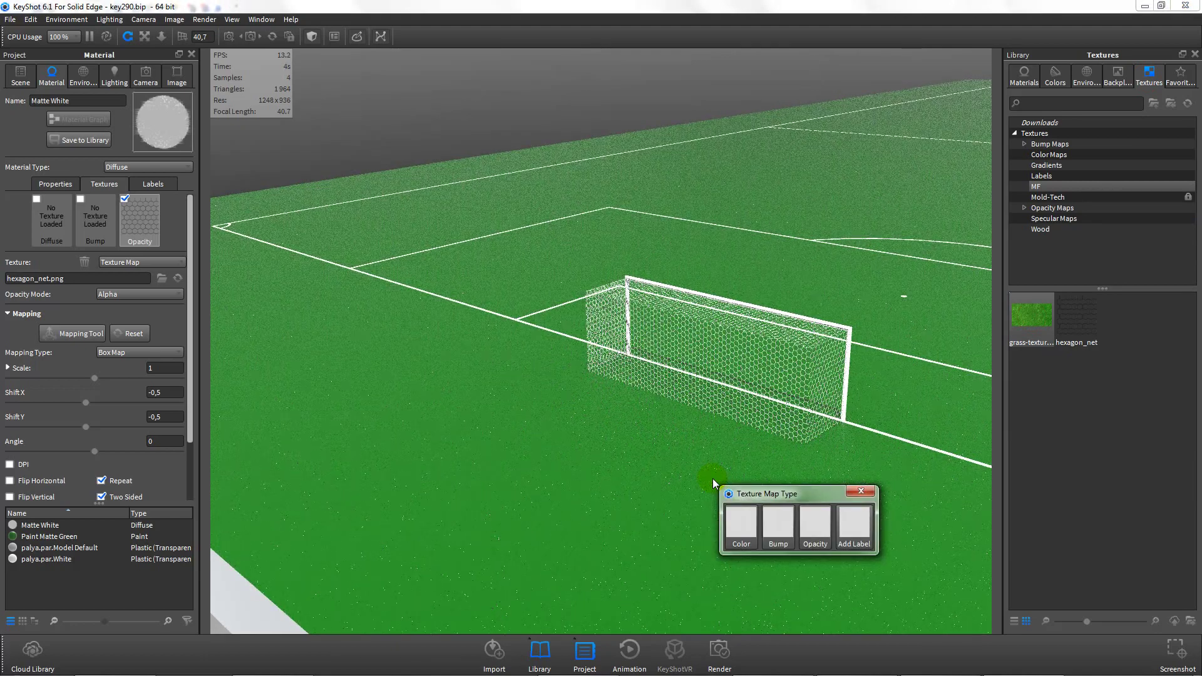
{"action": "left_click", "coordinate": [778, 525]}
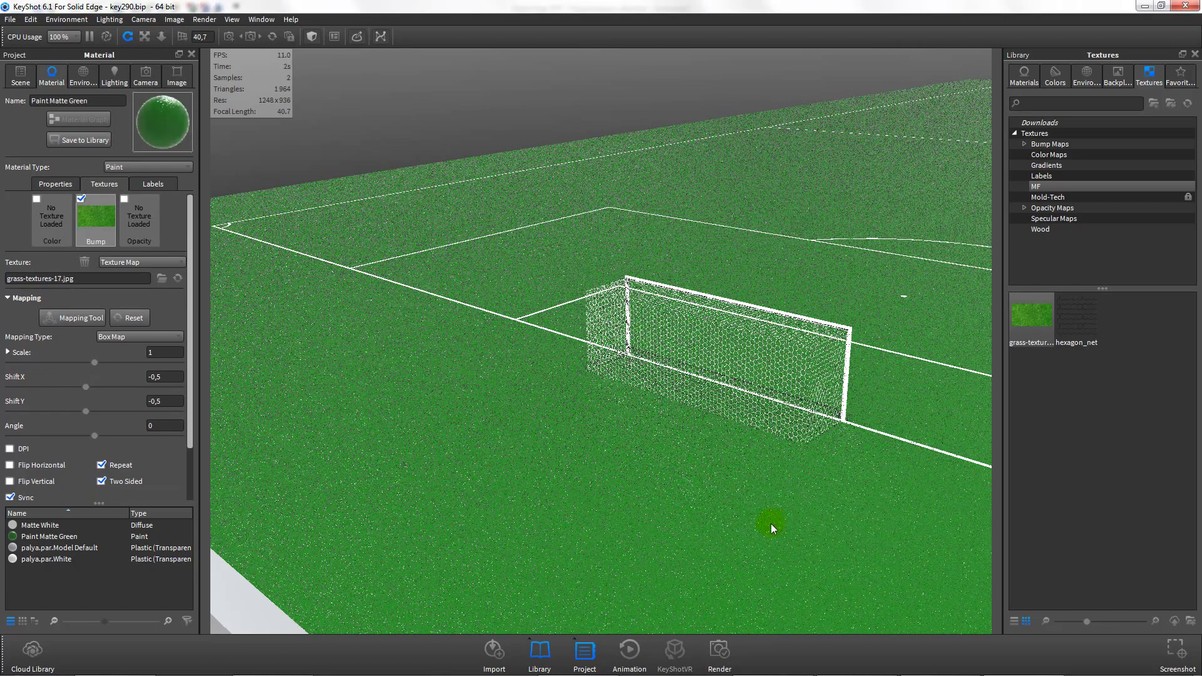
Change the pitch surface's material type to Translucent and display its bump texture settings
{"action": "left_click", "coordinate": [152, 170]}
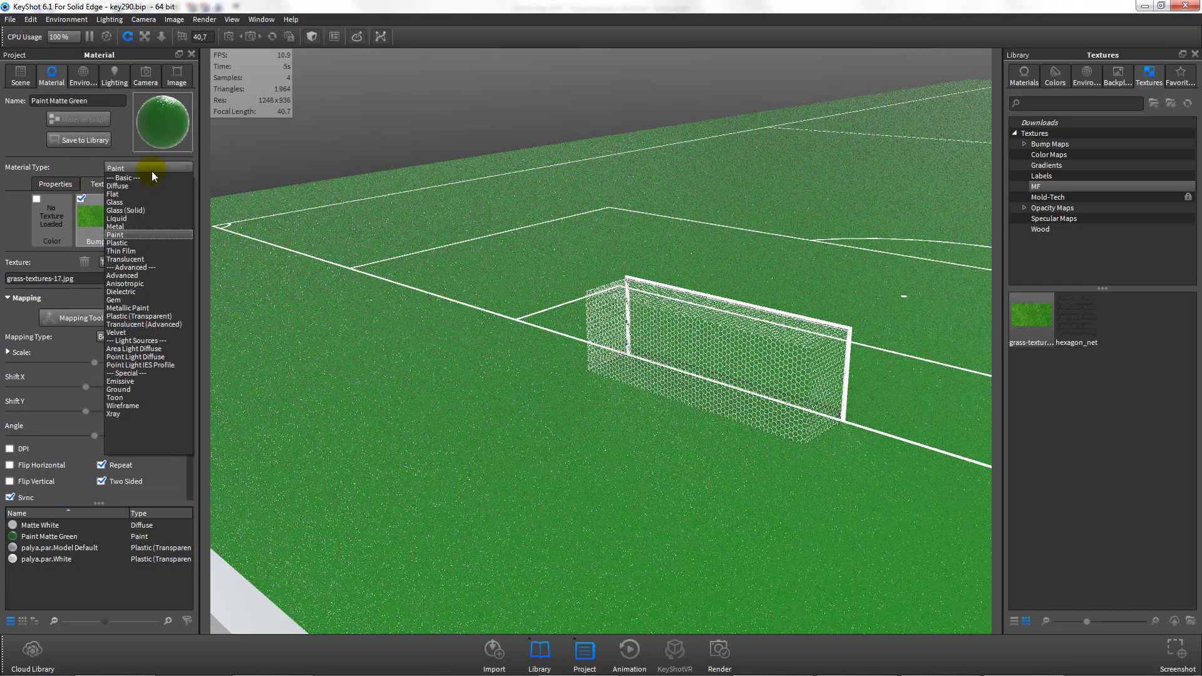
{"action": "left_click", "coordinate": [145, 258]}
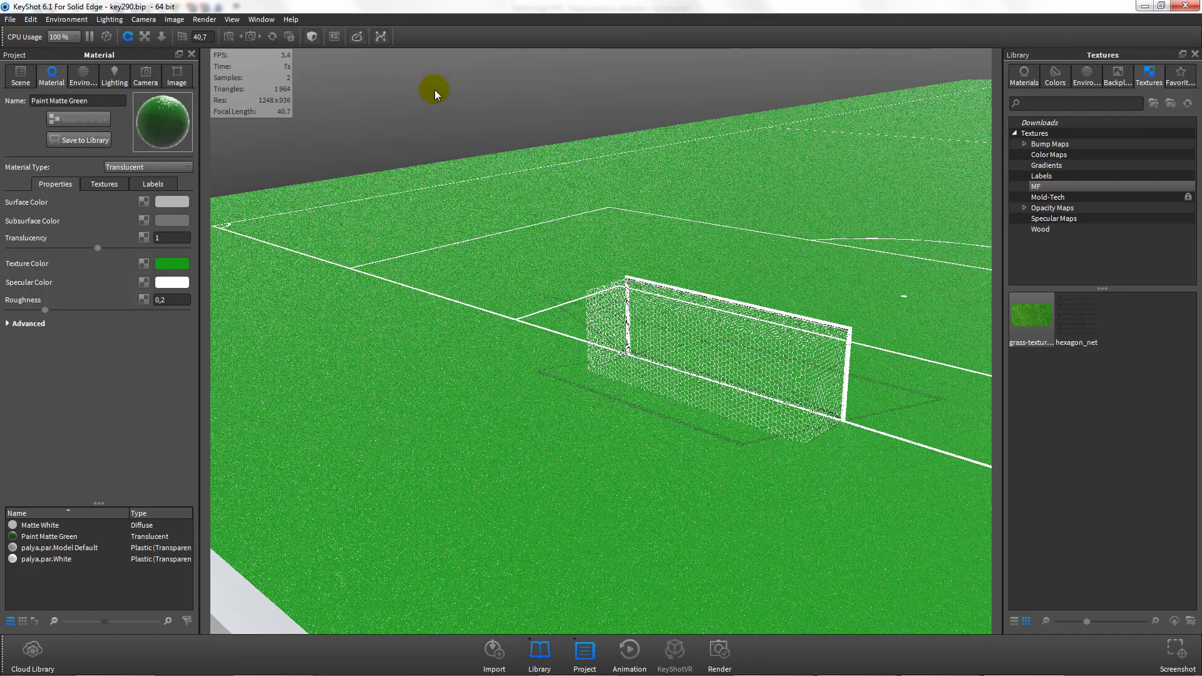
{"action": "left_click", "coordinate": [104, 183]}
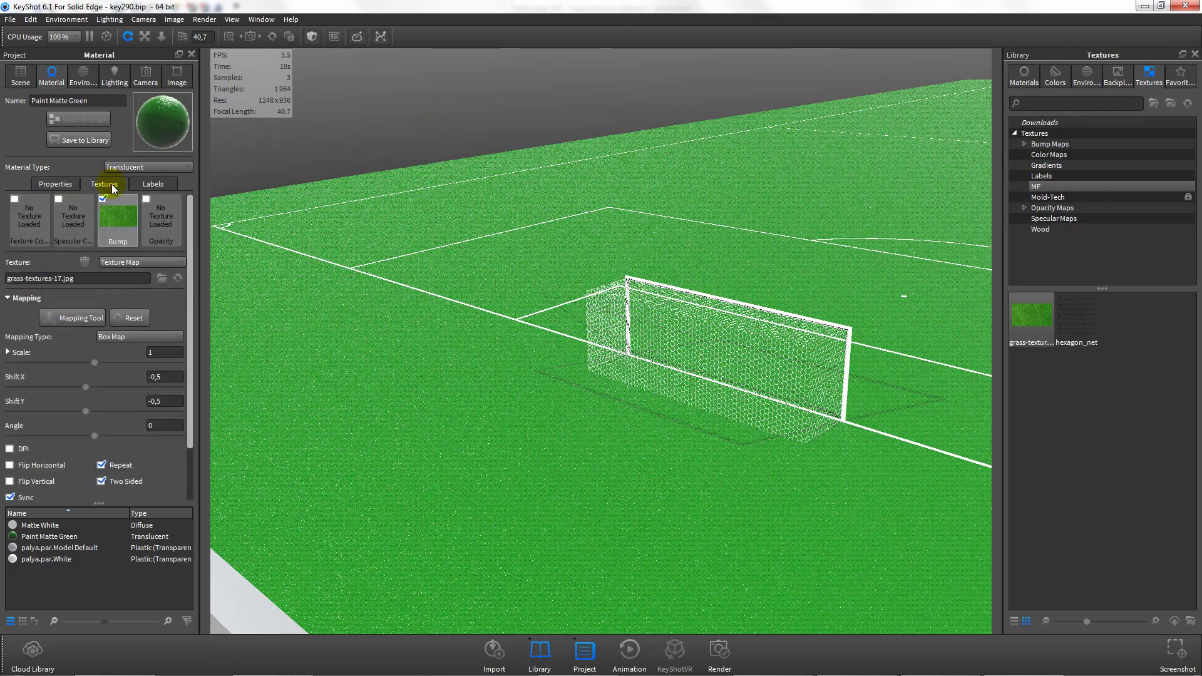
{"action": "left_click_drag", "start_coordinate": [194, 434], "coordinate": [190, 485]}
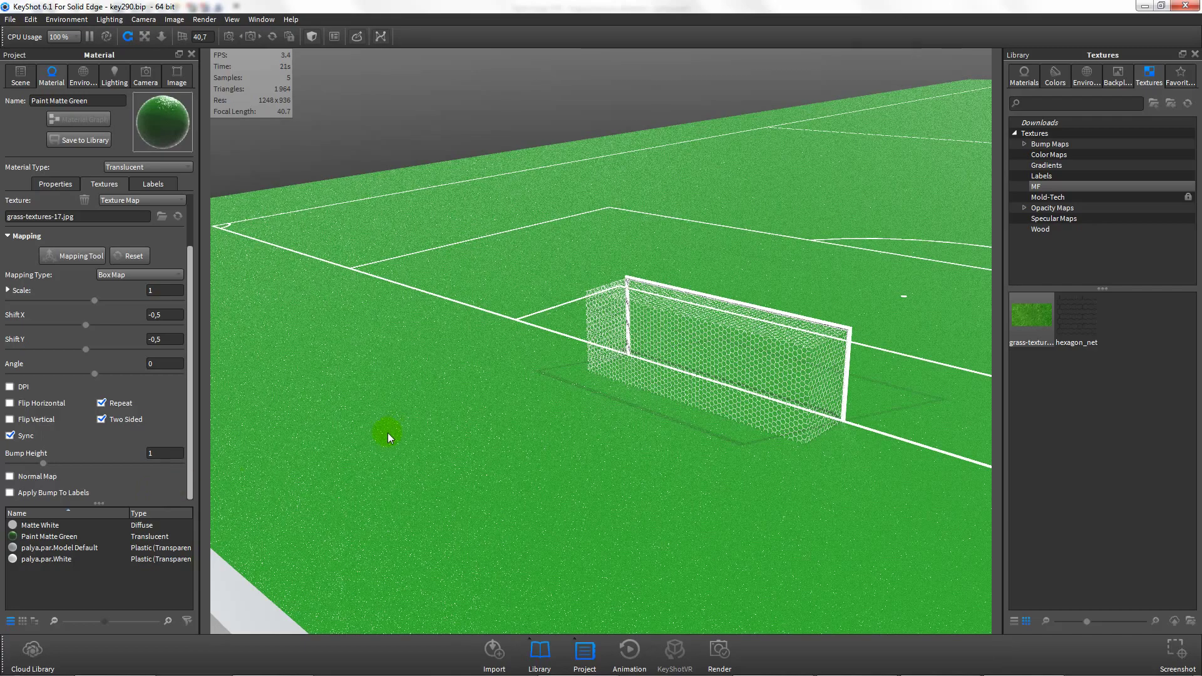
Apply Paint Matte Brown to the side faces of the pitch slab
{"action": "left_click_drag", "start_coordinate": [388, 433], "coordinate": [355, 430]}
{"action": "left_click", "coordinate": [1023, 75]}
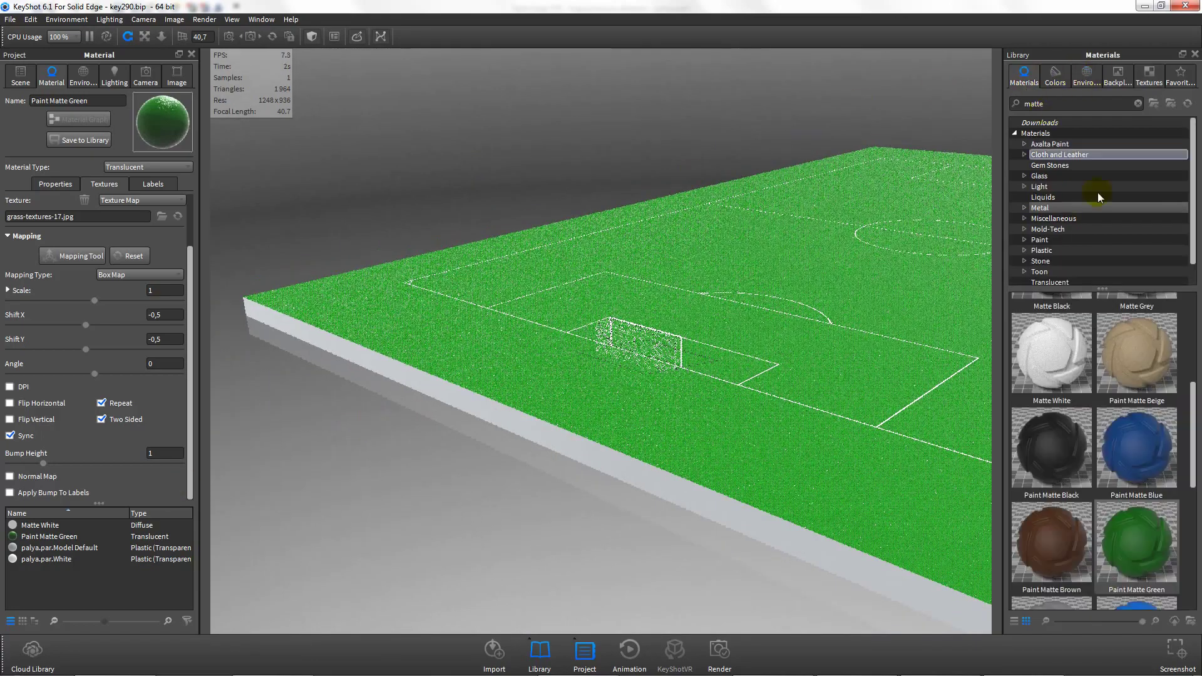
{"action": "left_click_drag", "start_coordinate": [1046, 551], "coordinate": [945, 610]}
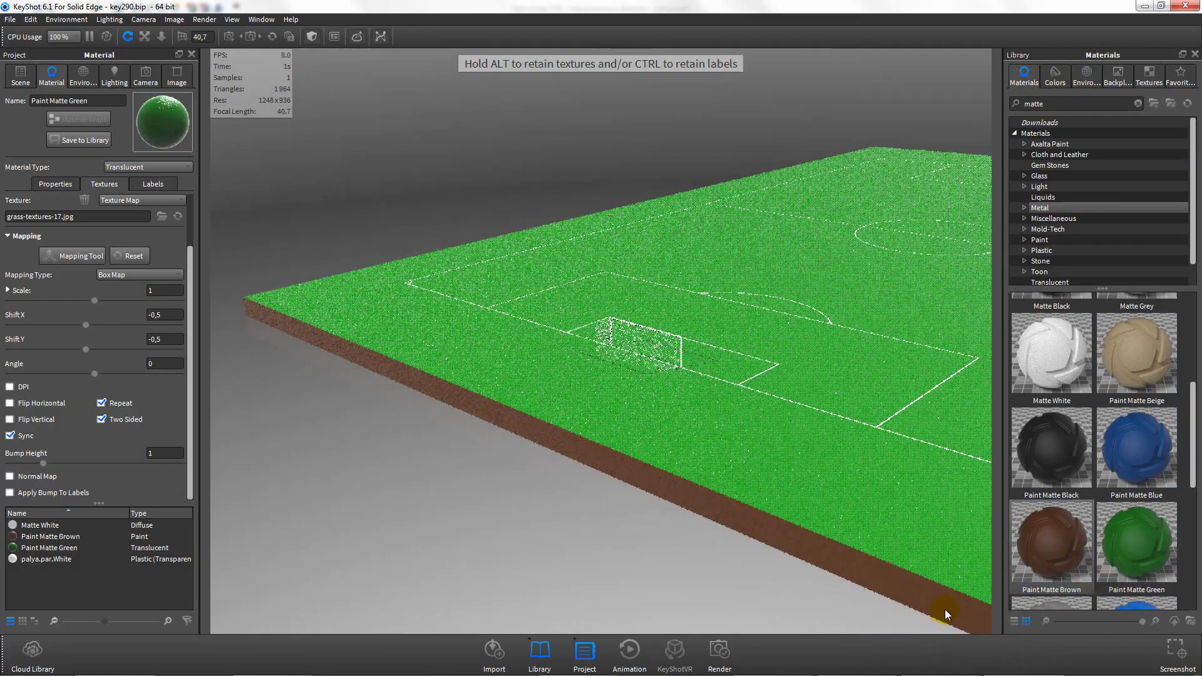
Set the bump height of the pitch surface's grass texture to 1,855, checking it in a close view of the goal
{"action": "scroll", "coordinate": [295, 437], "scroll_direction": "down", "scroll_amount": 3}
{"action": "left_click_drag", "start_coordinate": [725, 147], "coordinate": [427, 198]}
{"action": "scroll", "coordinate": [340, 387], "scroll_direction": "up", "scroll_amount": 3}
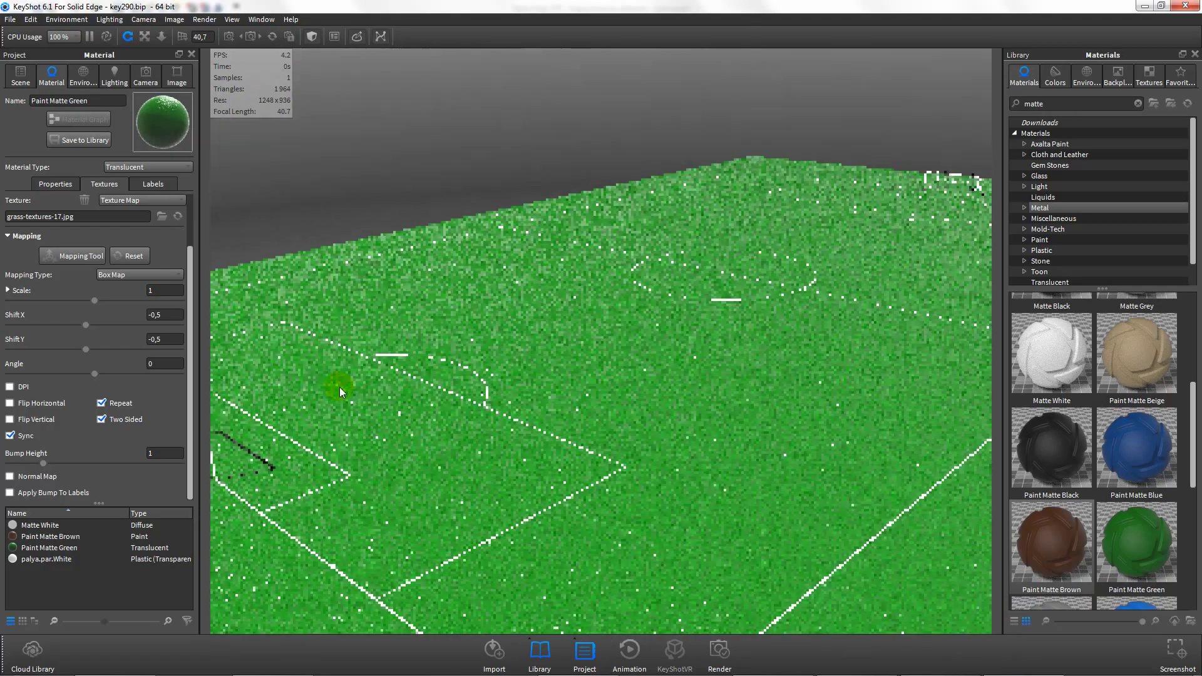
{"action": "left_click_drag", "start_coordinate": [339, 387], "coordinate": [810, 360]}
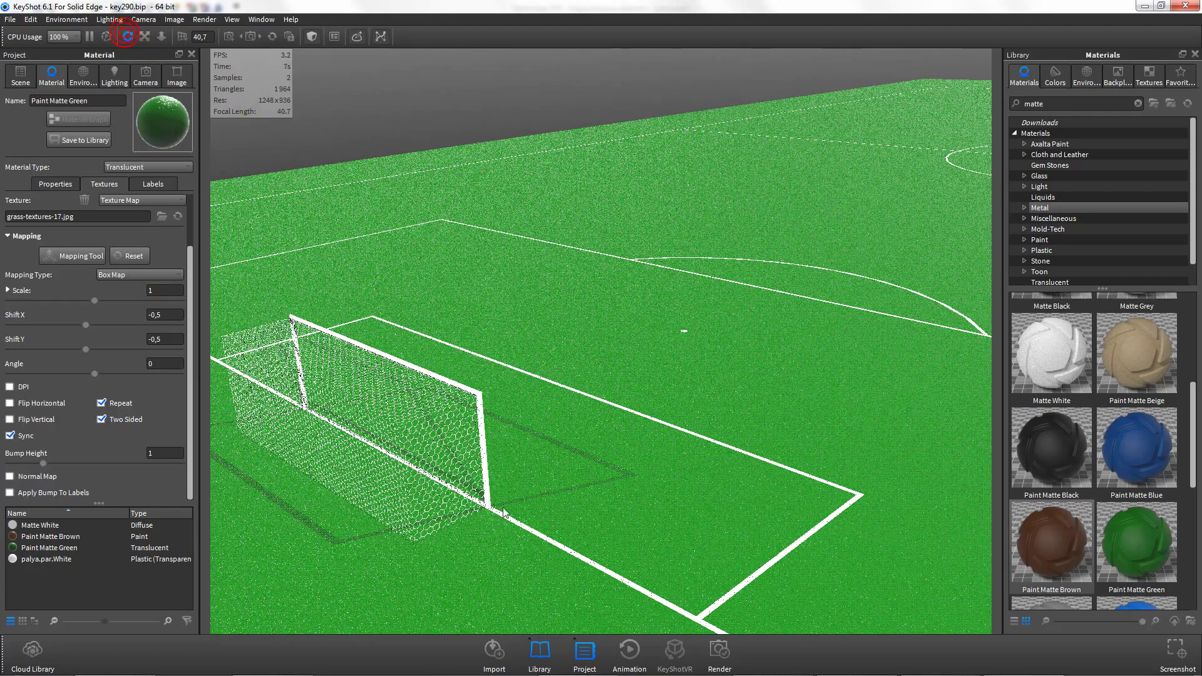
{"action": "mouse_move", "coordinate": [522, 568]}
{"action": "left_mouse_down"}
{"action": "mouse_move", "coordinate": [550, 569]}
{"action": "mouse_move", "coordinate": [539, 553]}
{"action": "left_mouse_up"}
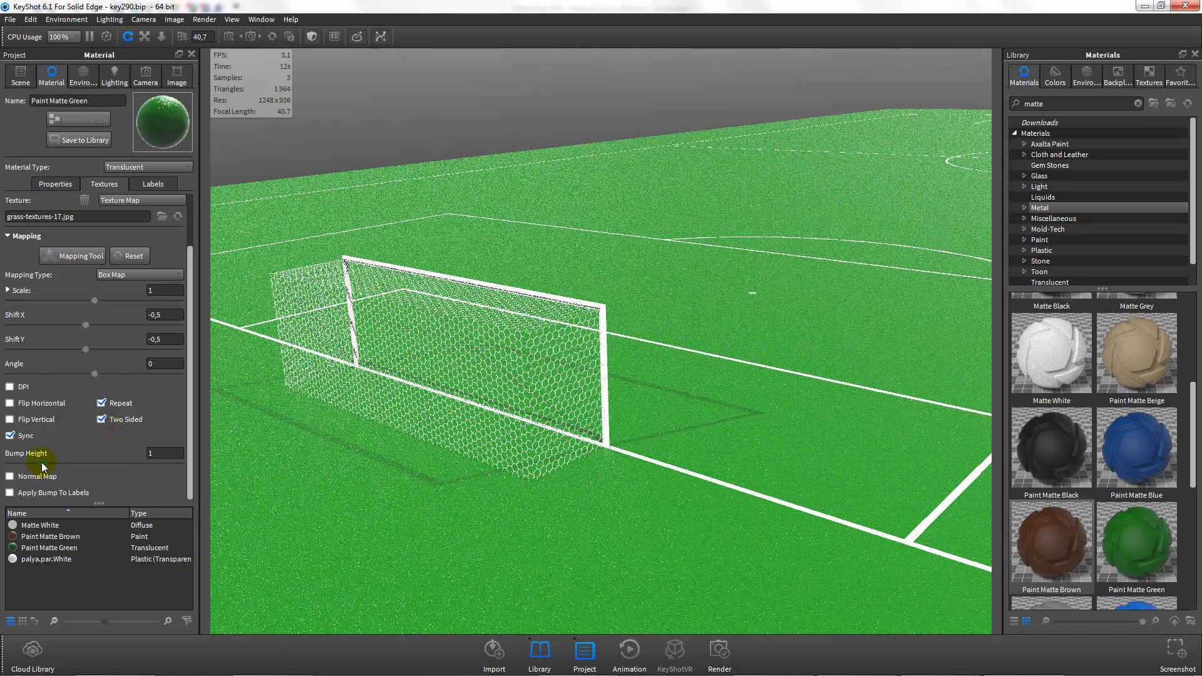
{"action": "left_click_drag", "start_coordinate": [44, 466], "coordinate": [70, 456]}
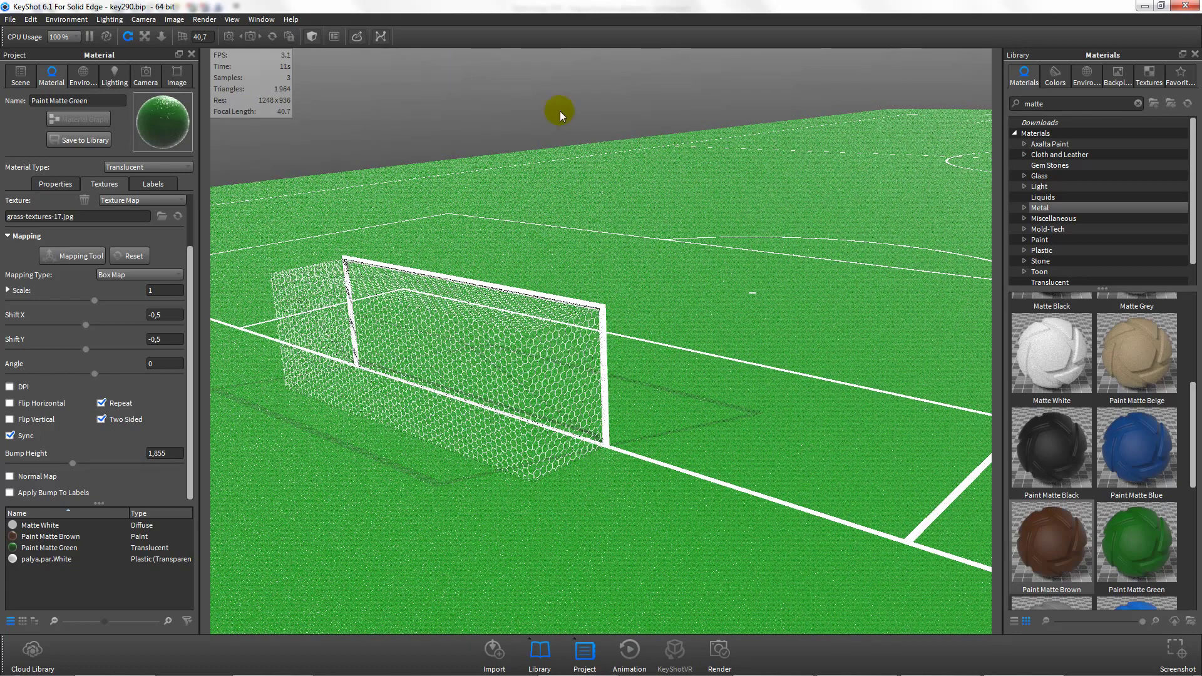
Add the grass texture from the MF library folder to the white pitch lines as a bump map and to the pitch surface as texture color
{"action": "left_click", "coordinate": [1146, 82]}
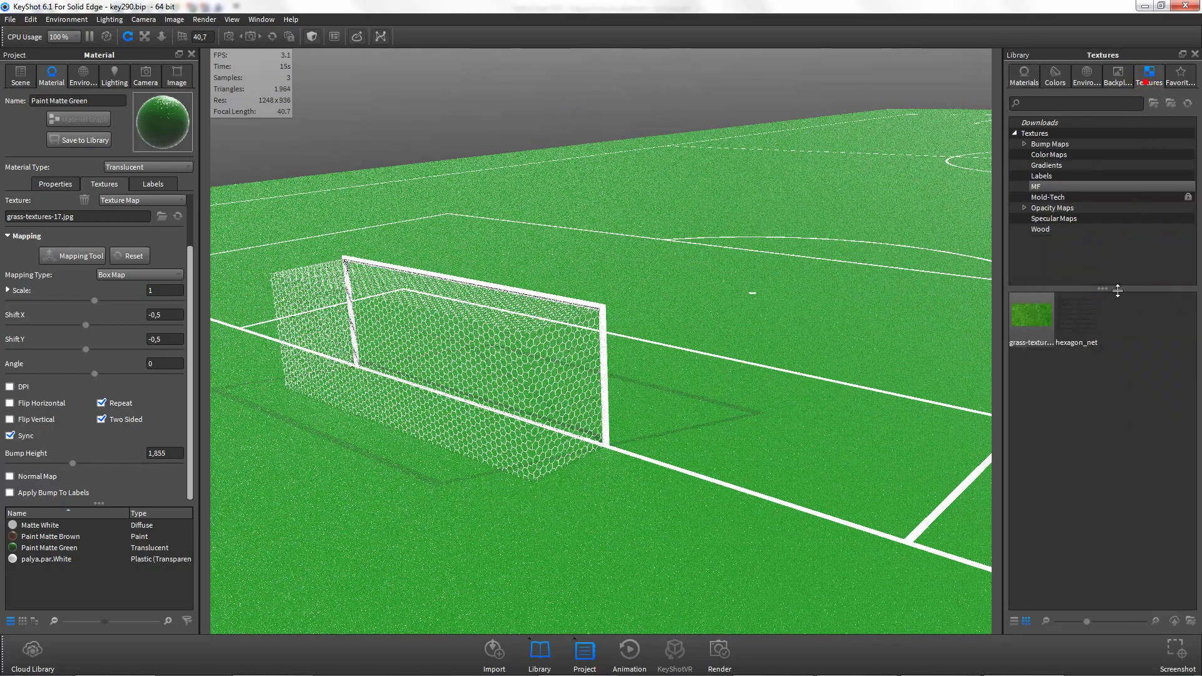
{"action": "left_click_drag", "start_coordinate": [1032, 315], "coordinate": [925, 524]}
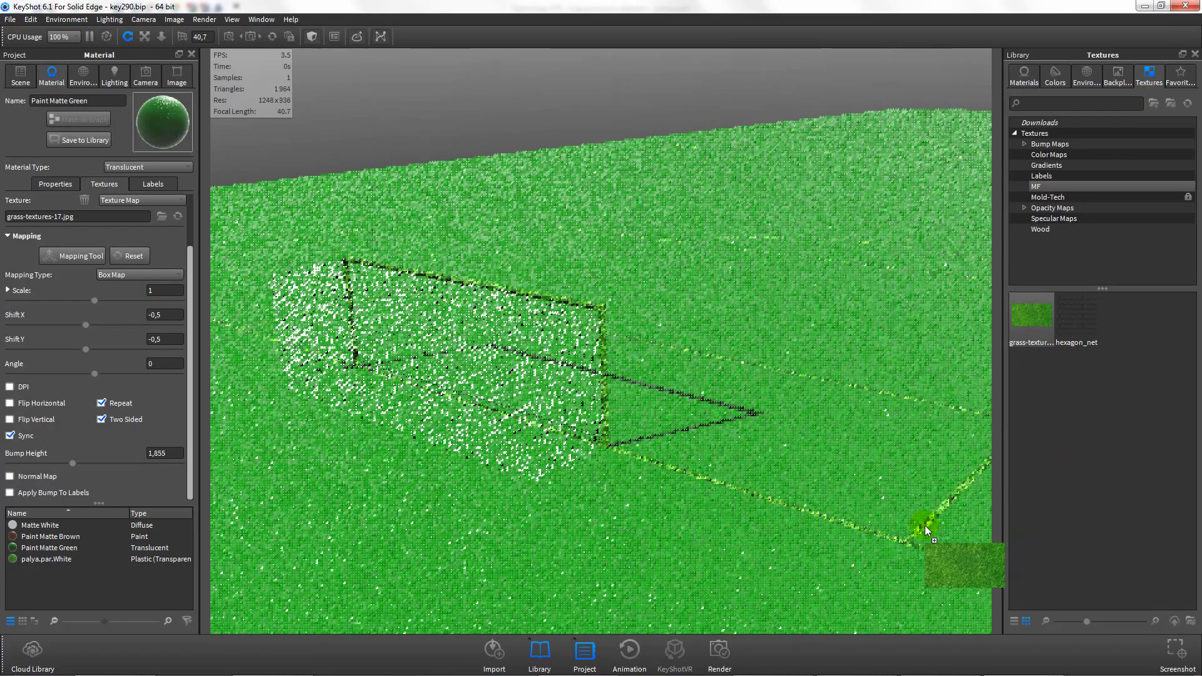
{"action": "left_click", "coordinate": [1032, 573]}
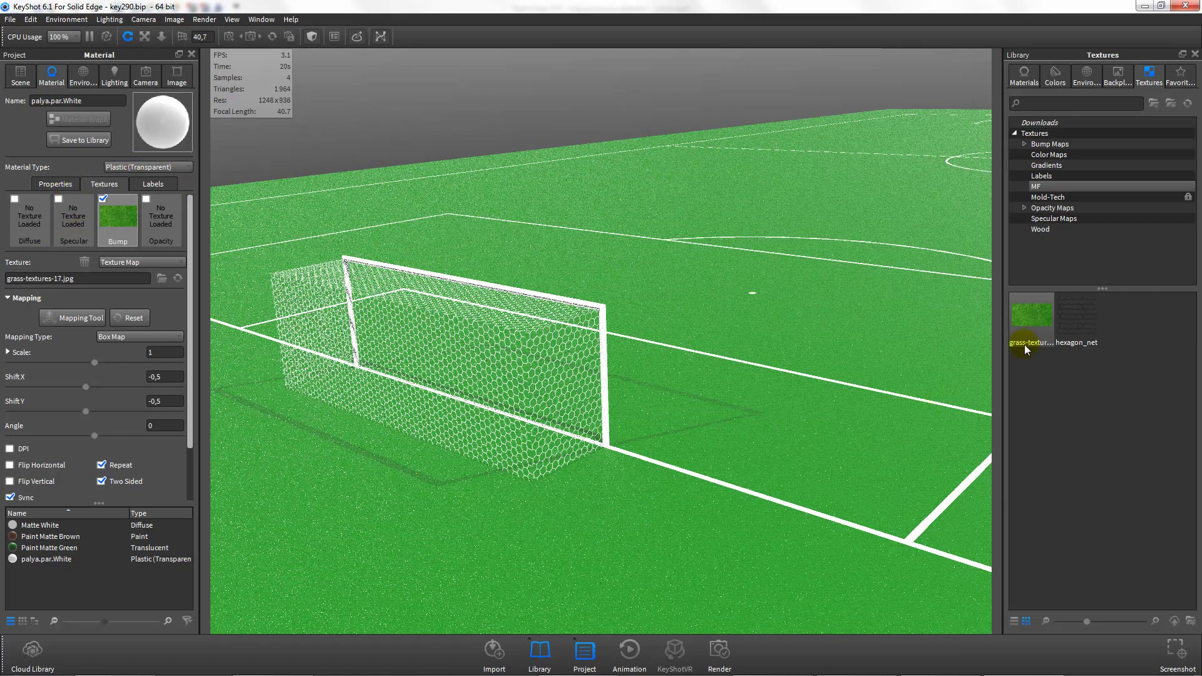
{"action": "left_click_drag", "start_coordinate": [1033, 317], "coordinate": [866, 328]}
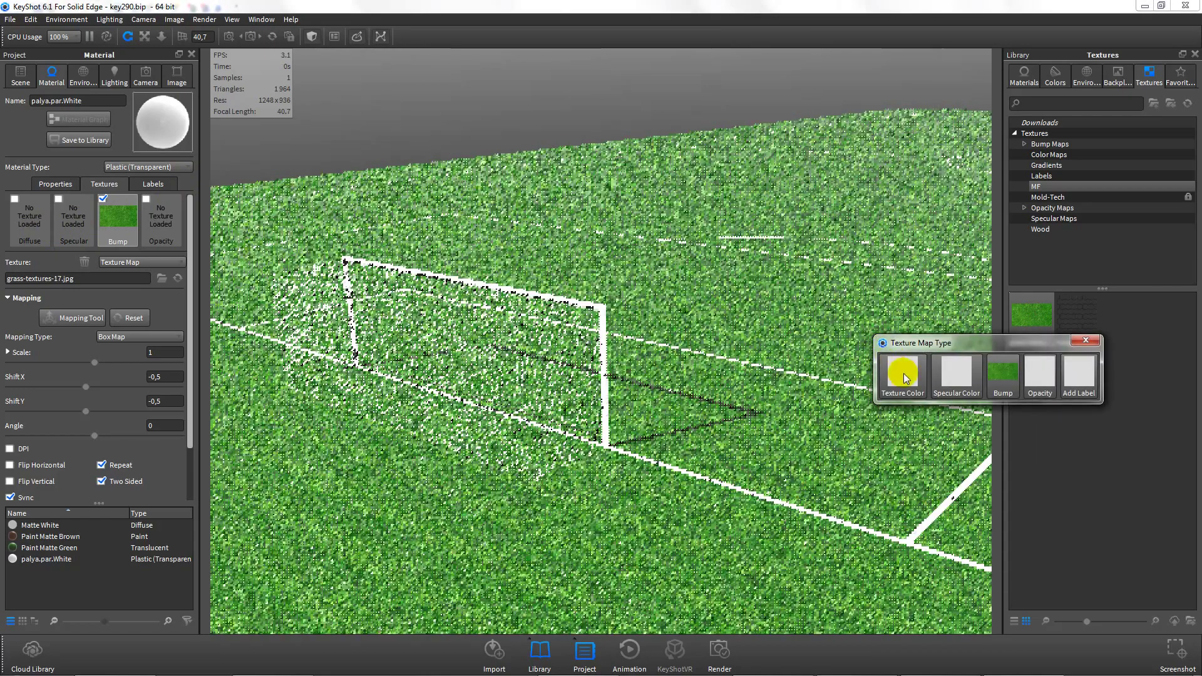
{"action": "left_click", "coordinate": [904, 375]}
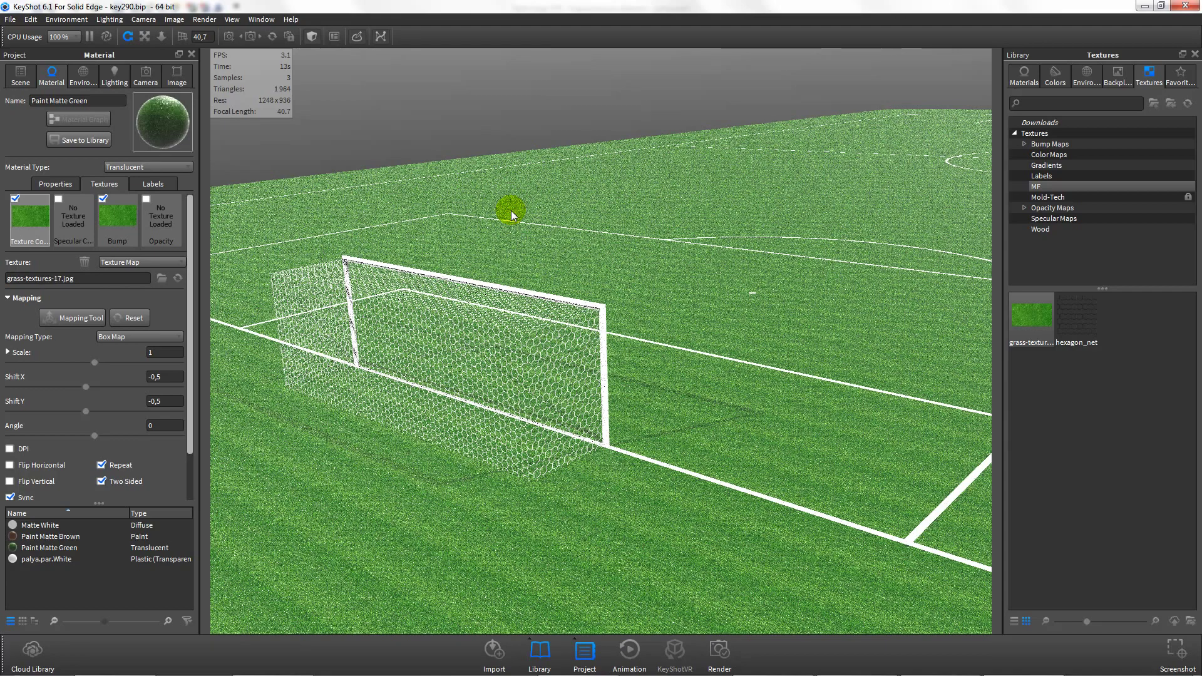
Render the close view of the goal as a still JPEG image with a resolution width of 1500
{"action": "key", "text": "ctrl+p"}
{"action": "double_click", "coordinate": [560, 256]}
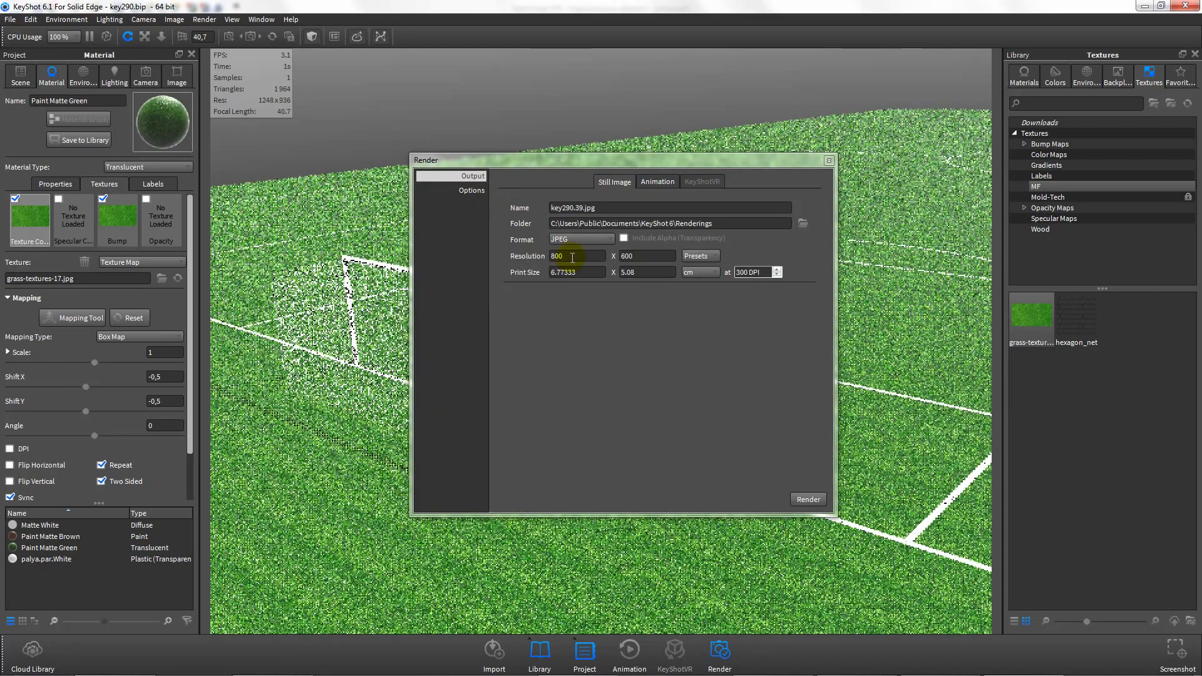
{"action": "type", "text": "1500"}
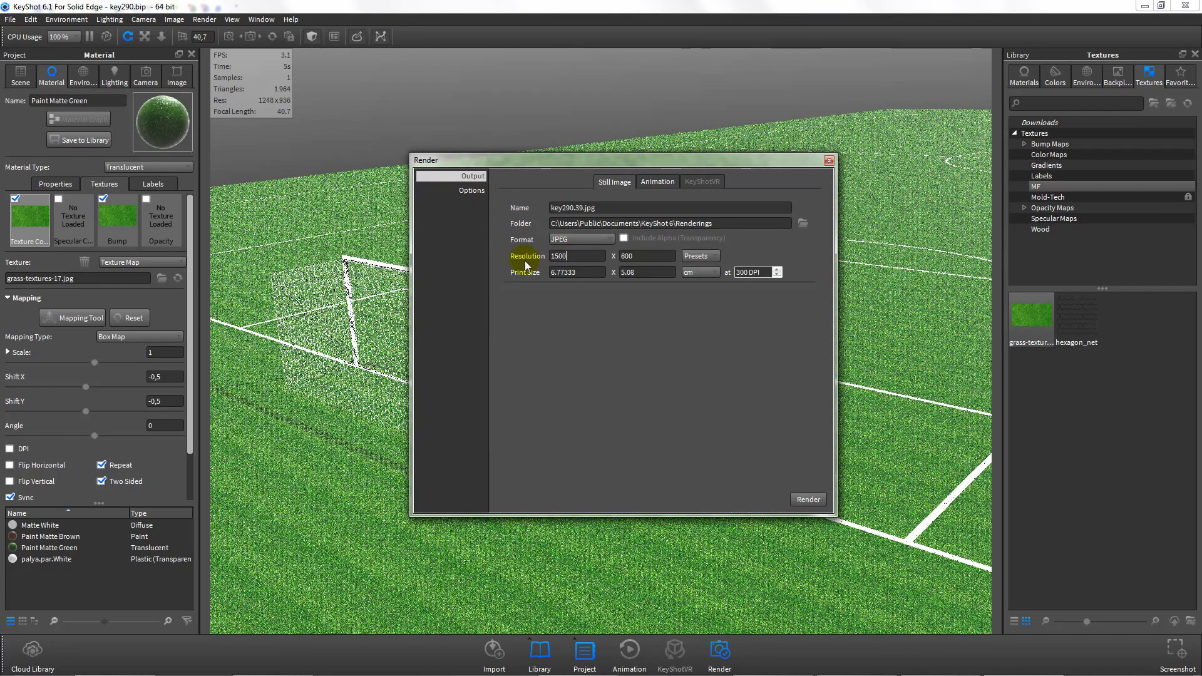
{"action": "left_click", "coordinate": [808, 499]}
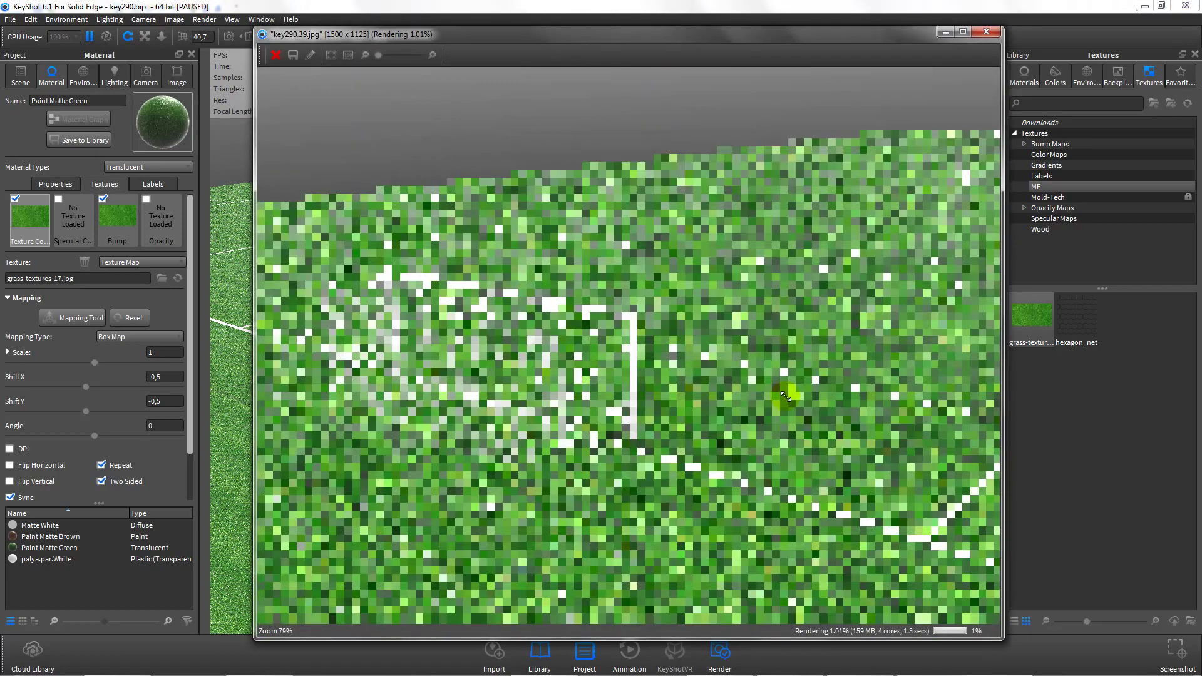